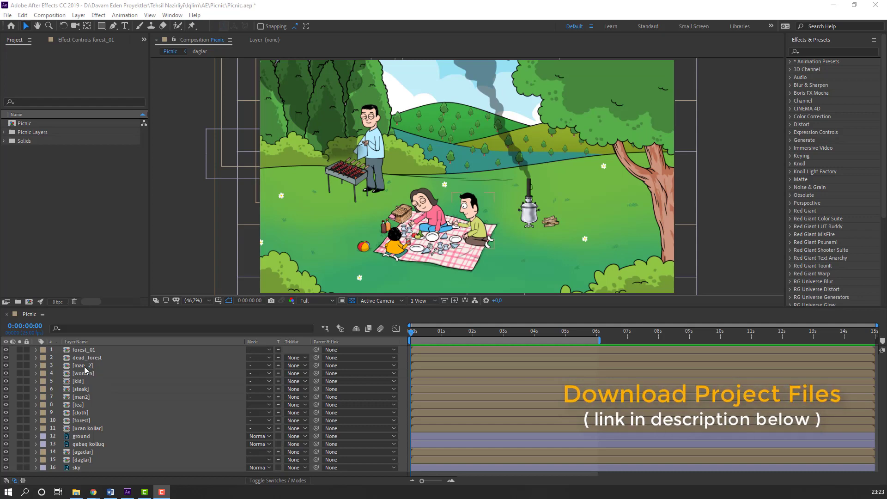
Open the man2 composition from the Picnic composition's layers
click(85, 366)
click(344, 150)
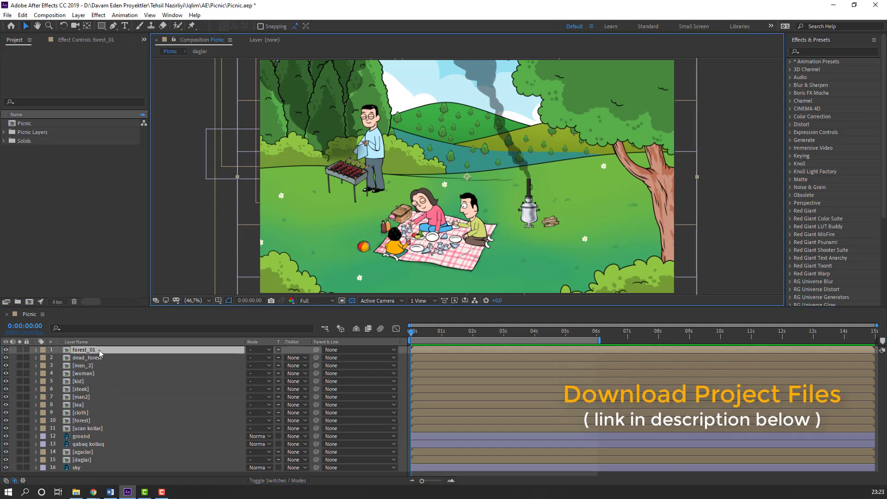
double_click(85, 397)
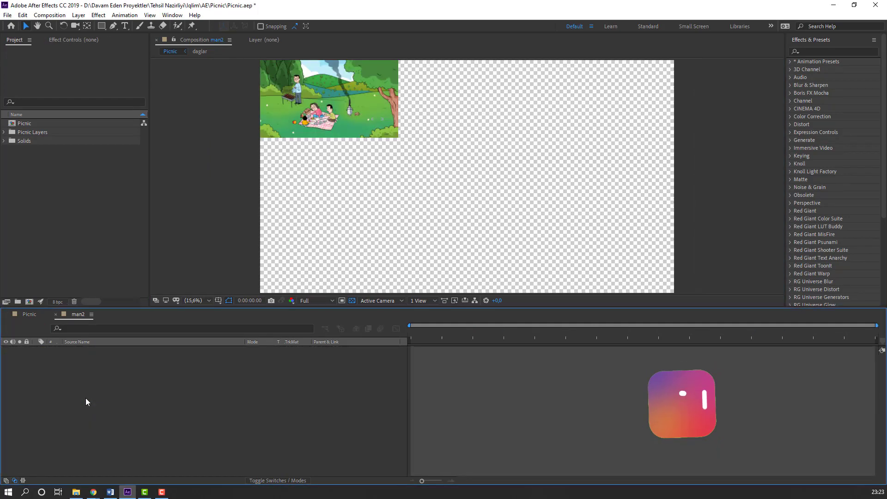
scroll(354, 158, up, 1)
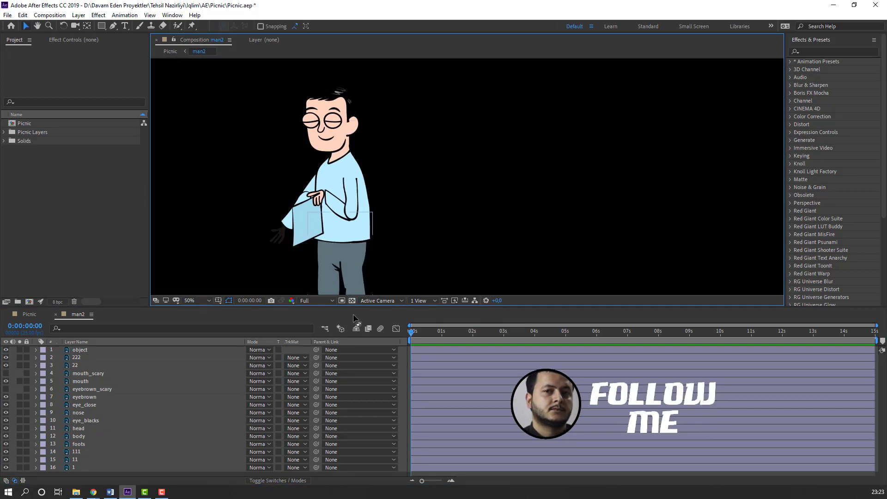
Move the anchor point of the upper arm layer 222 up to the shoulder
click(352, 300)
click(356, 220)
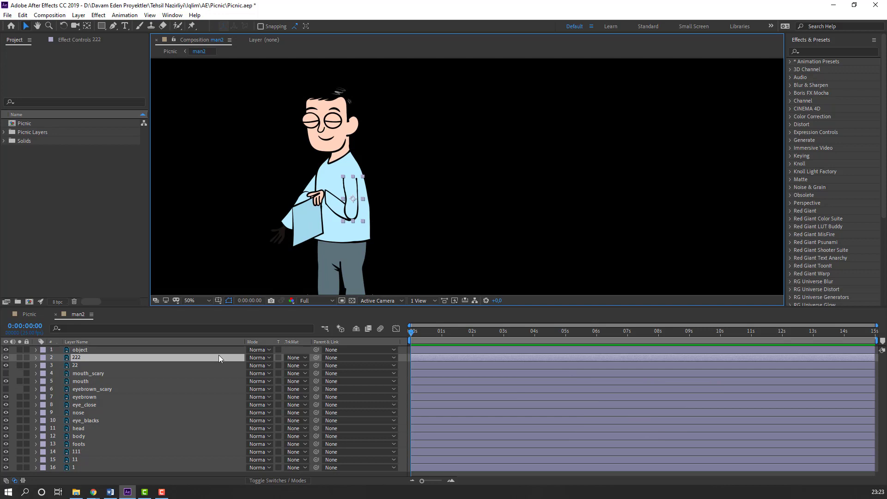
scroll(335, 214, up, 2)
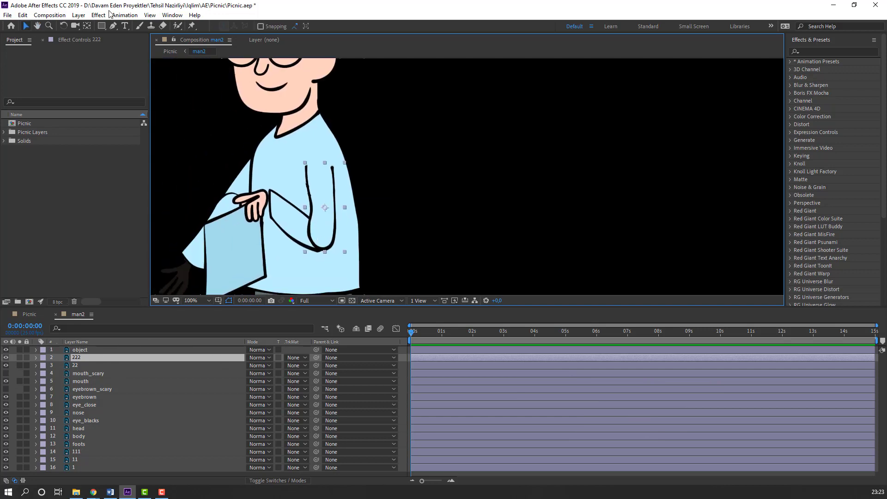
click(86, 26)
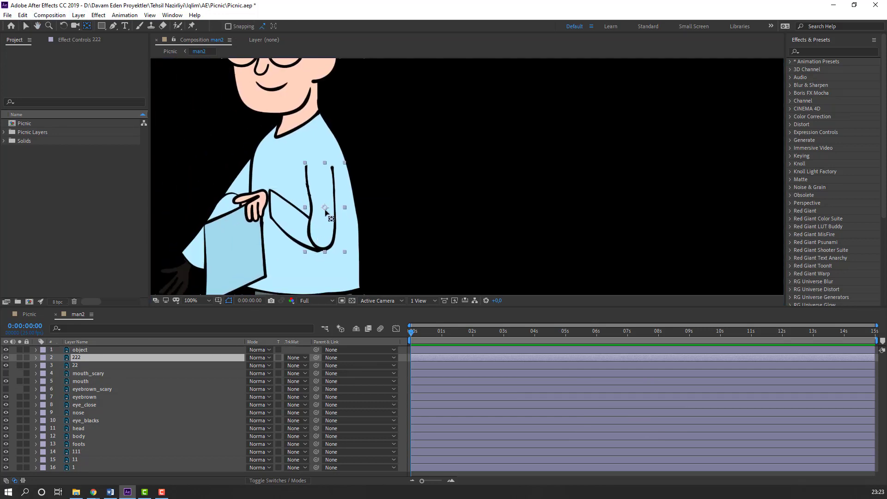
drag(325, 207, 318, 166)
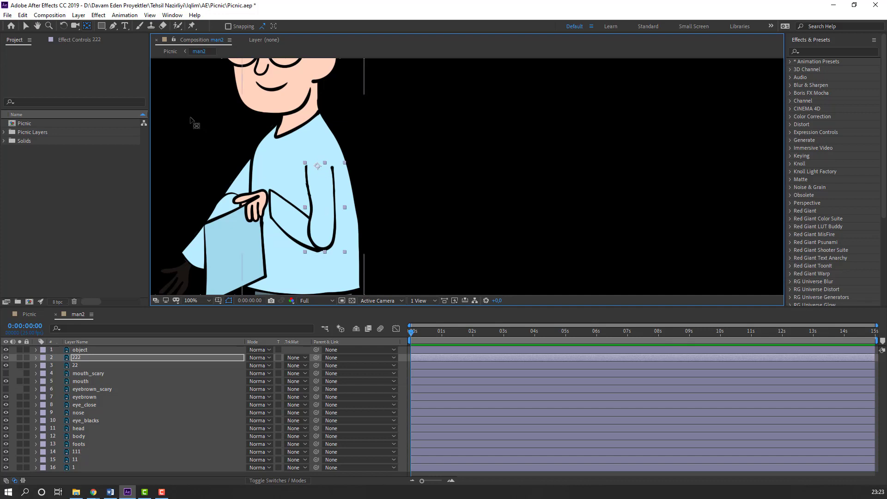
key(v)
Isolate the forearm layer 22, move its anchor point to the elbow against the transparency grid, and show all layers again
click(279, 216)
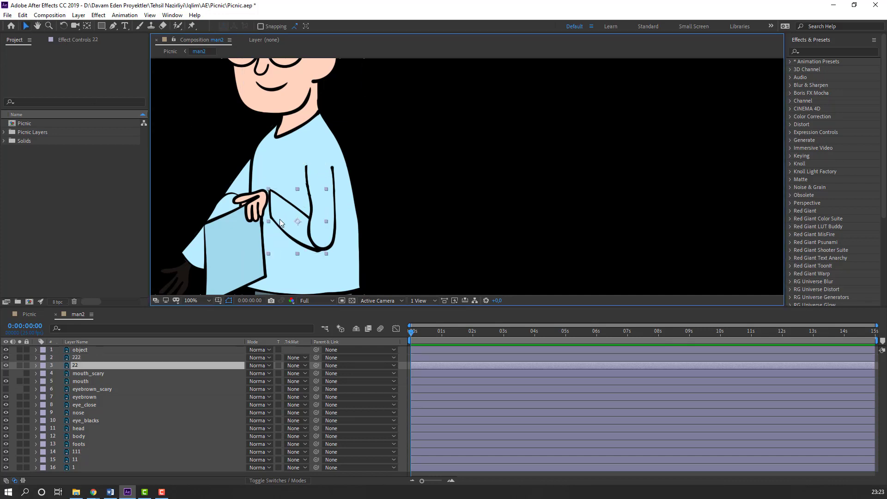
click(19, 365)
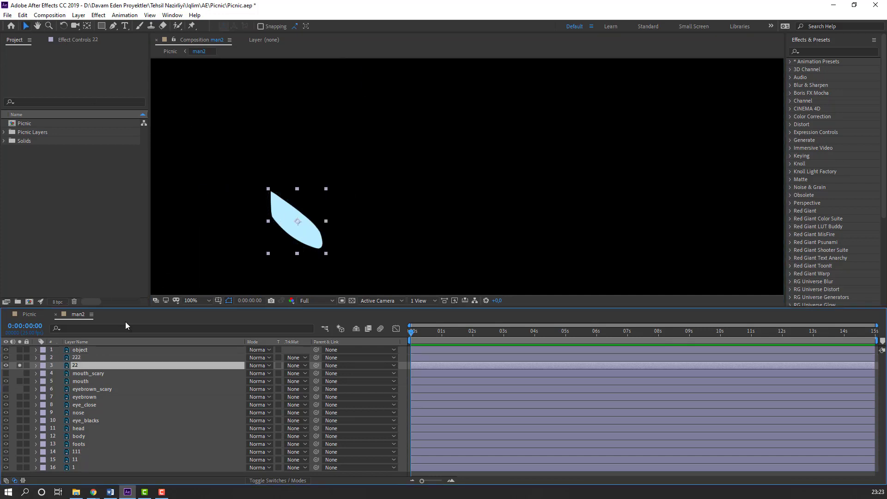
click(90, 28)
drag(298, 221, 318, 243)
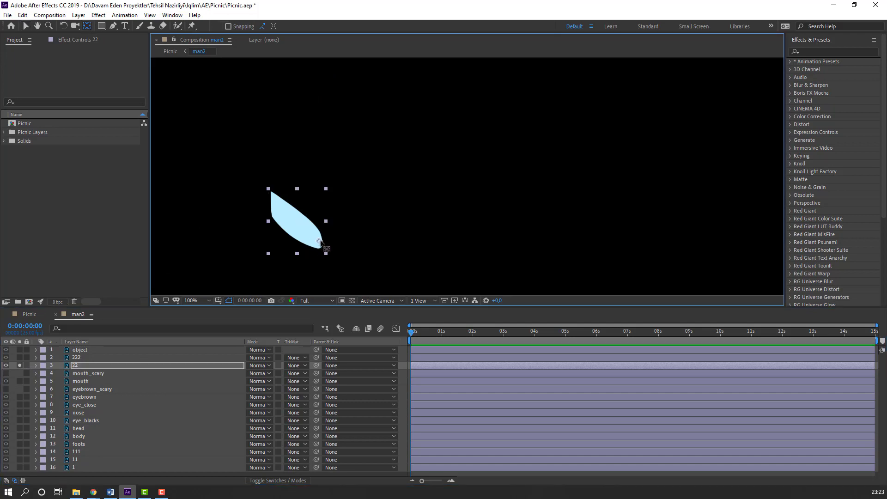
click(352, 300)
click(26, 26)
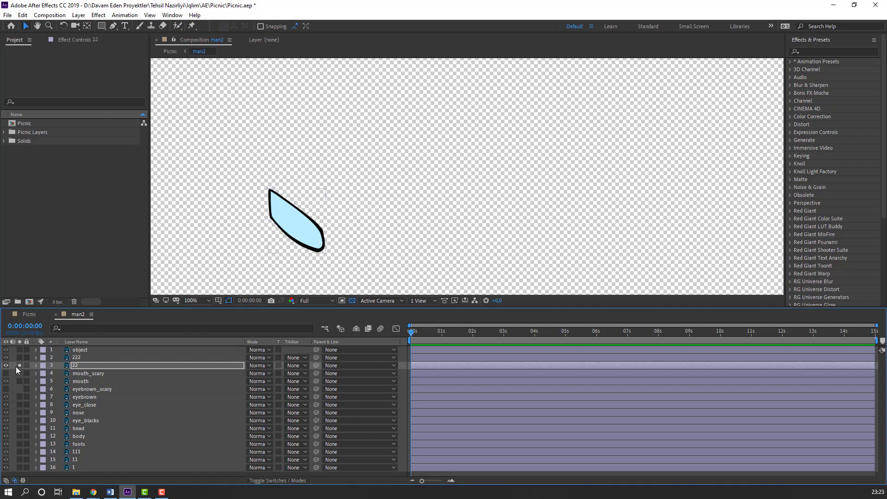
click(20, 365)
Nudge the layer with the hand and cloth toward the sleeve and move its anchor point to the wrist
drag(251, 209, 256, 217)
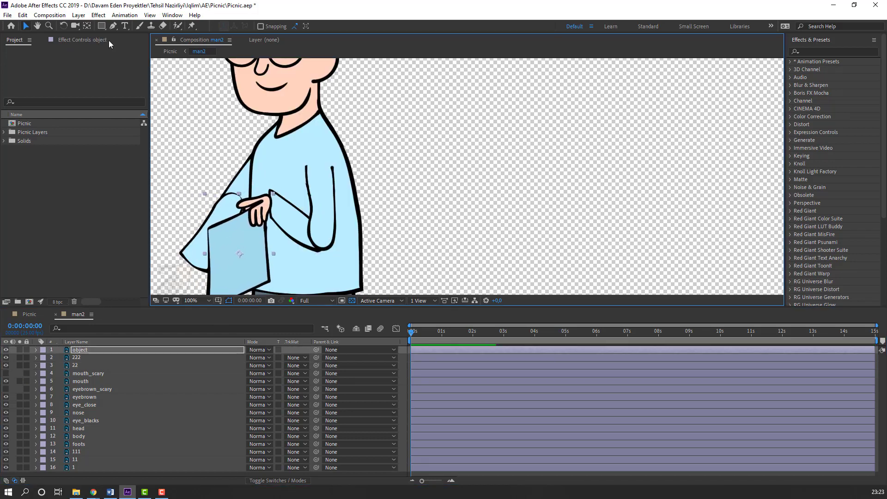
click(87, 25)
drag(239, 254, 267, 202)
click(27, 26)
Rename the object layer as 2
click(89, 350)
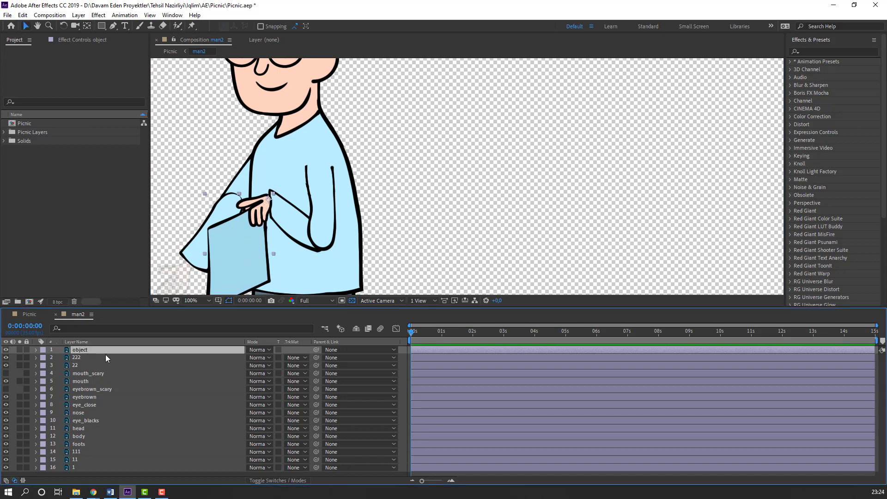
key(Return)
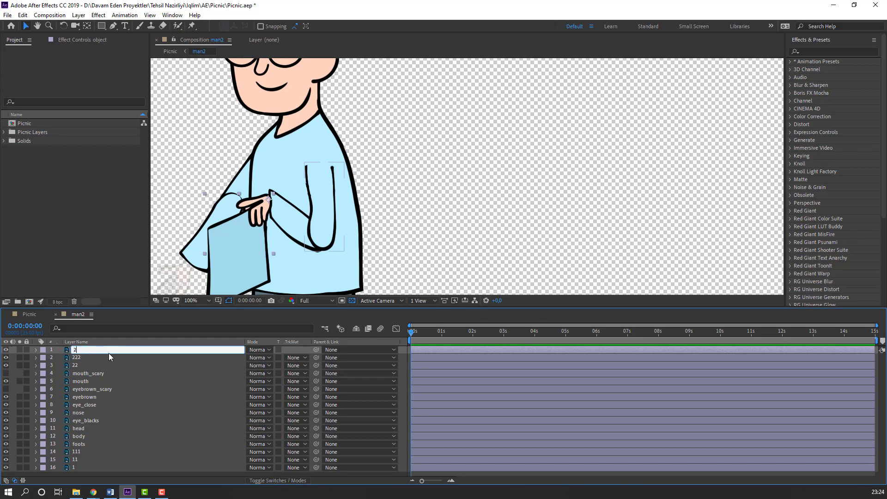
text(2)
key(Return)
Parent the hand layer 2 to the forearm layer 22, and layer 22 to the upper arm layer 222
drag(316, 350, 83, 366)
click(81, 365)
drag(314, 366, 85, 359)
Try rotating the upper arm layer 222 to test the arm's parenting, and undo the rotation
click(85, 358)
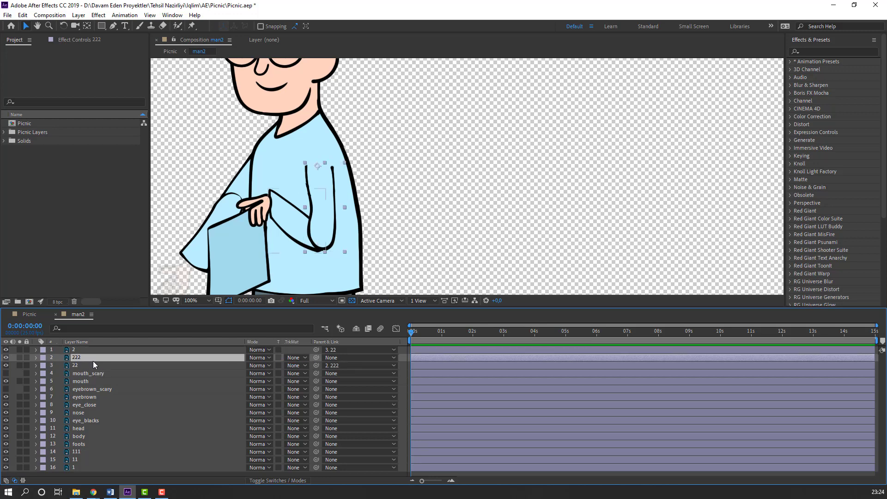
key(r)
drag(259, 366, 258, 366)
key(ctrl+z)
drag(246, 249, 257, 203)
click(37, 358)
Isolate the body layer, move its anchor point down to the waist at the shirt's hem, and show all layers again
click(351, 242)
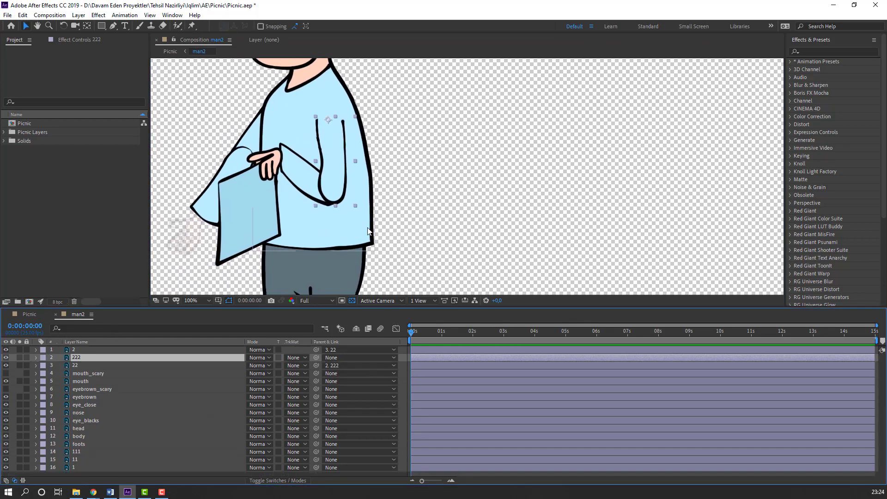
click(19, 437)
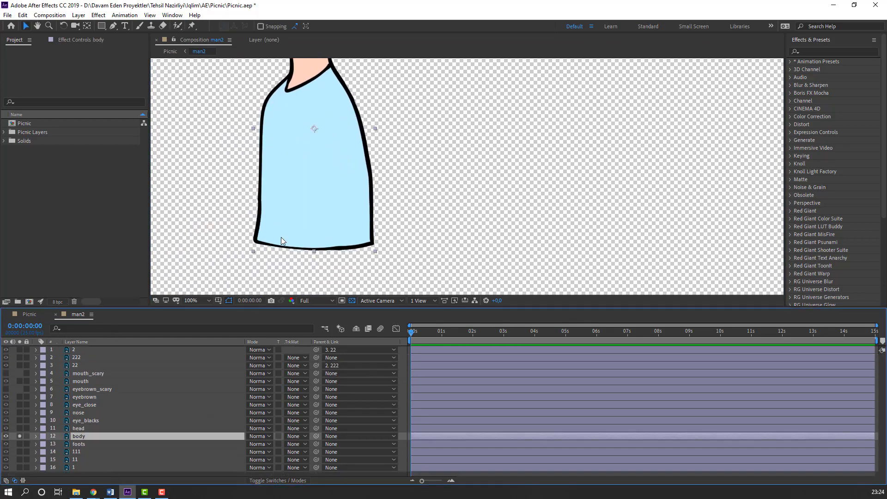
drag(278, 174, 270, 162)
click(88, 26)
drag(307, 119, 310, 230)
click(26, 26)
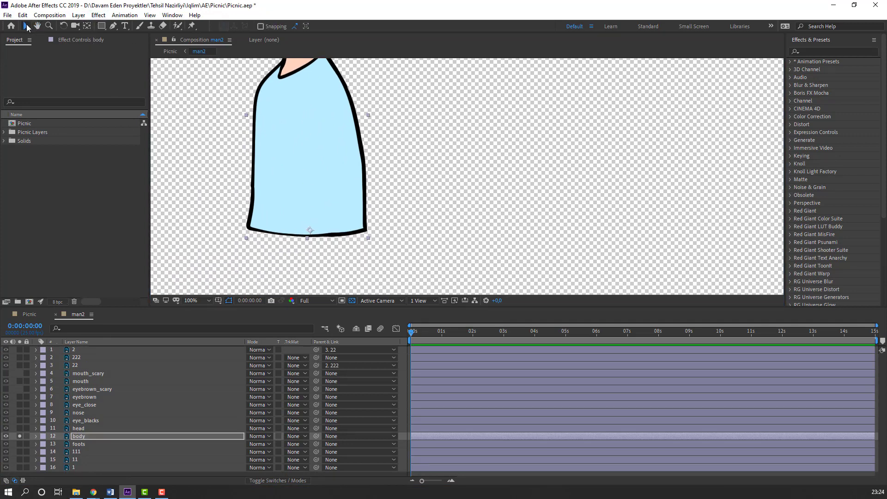
scroll(397, 180, down, 4)
click(19, 436)
scroll(491, 198, up, 2)
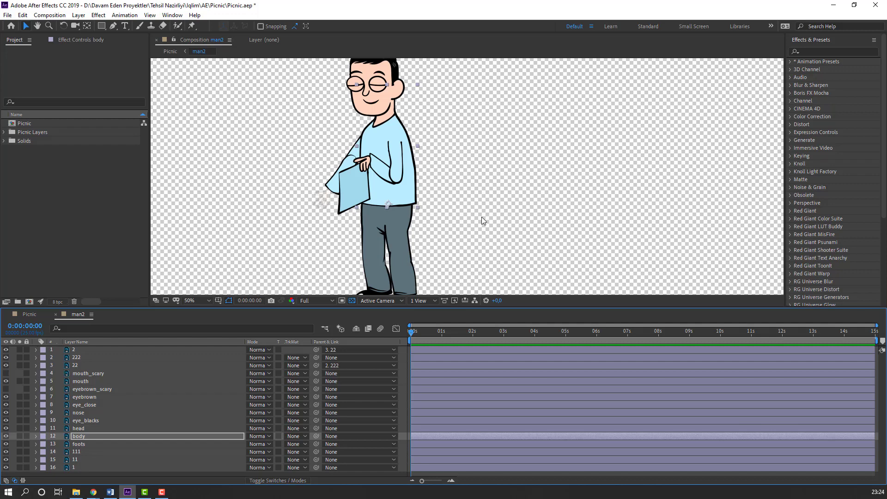
Pre-compose the head layer with all eye, nose, eyebrow and mouth layers, including both scary variants, into a composition named HEAD
click(411, 259)
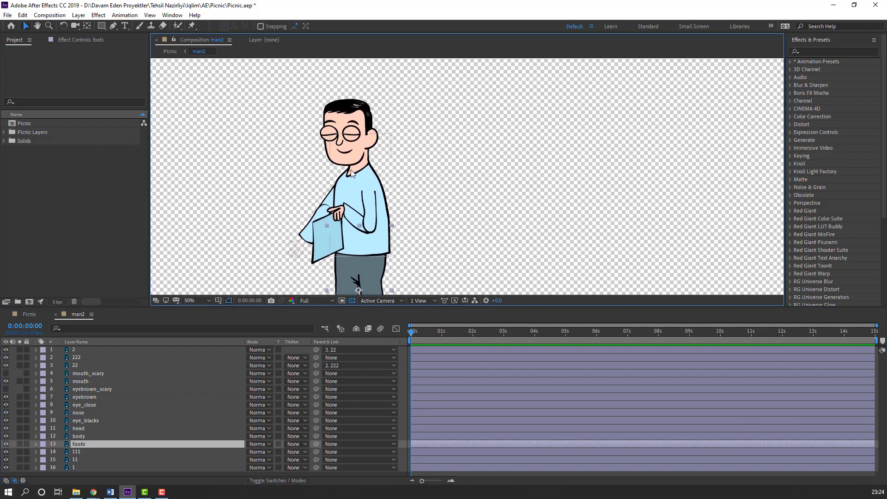
click(374, 106)
scroll(309, 162, up, 2)
drag(310, 162, 404, 201)
click(85, 429)
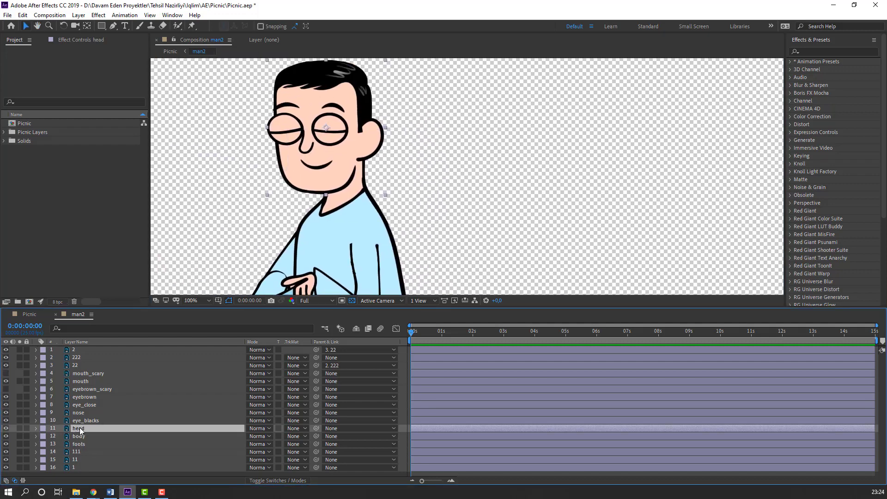
ctrl+click(92, 421)
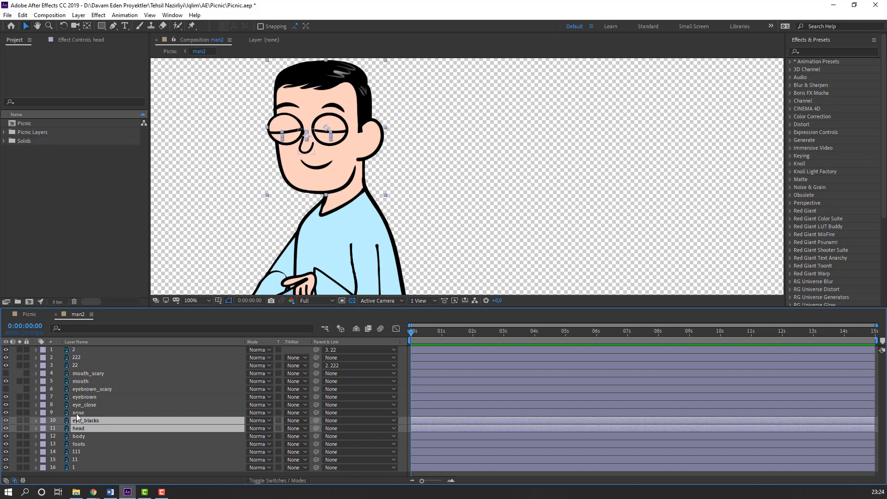
ctrl+click(77, 412)
ctrl+click(92, 405)
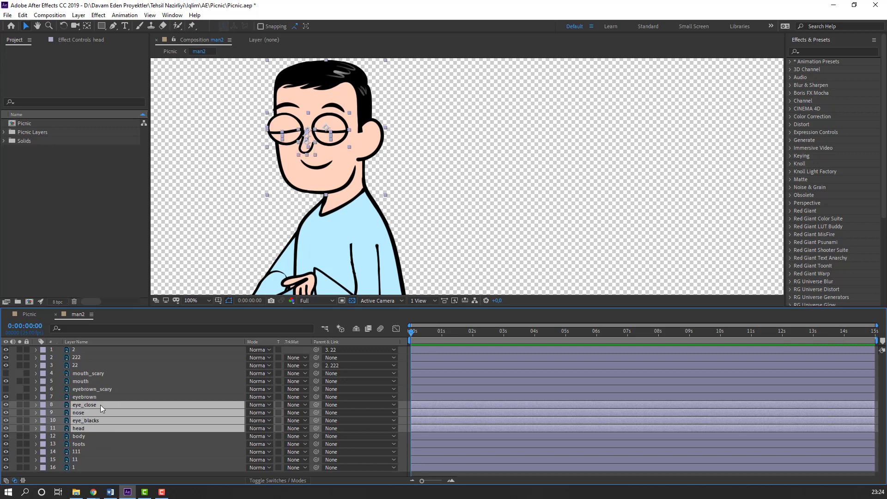
ctrl+click(88, 397)
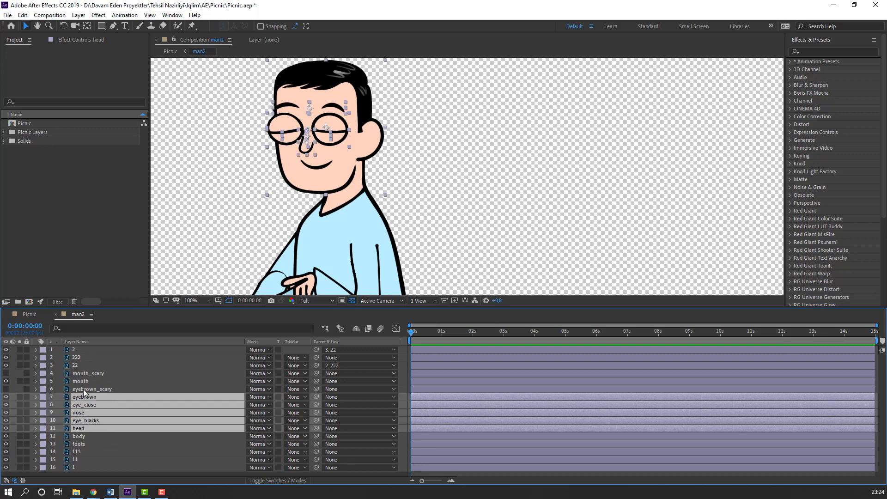
ctrl+click(104, 389)
ctrl+click(81, 382)
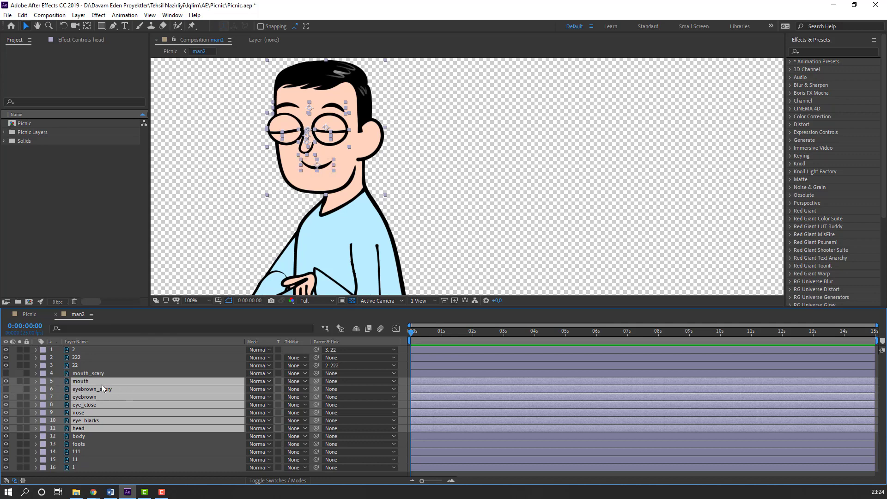
ctrl+click(83, 373)
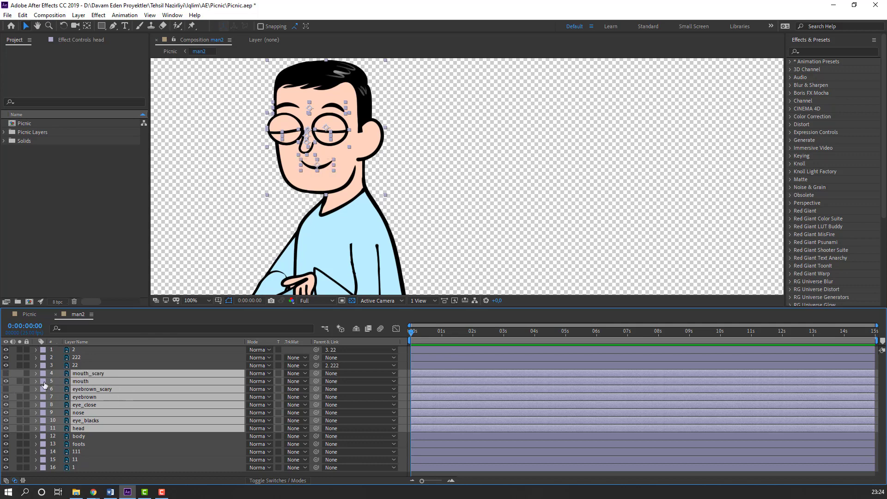
right_click(87, 385)
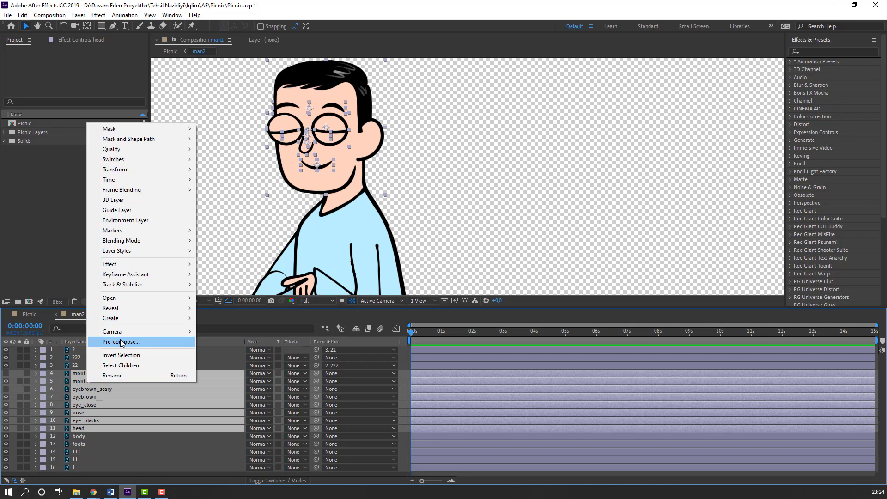
click(120, 342)
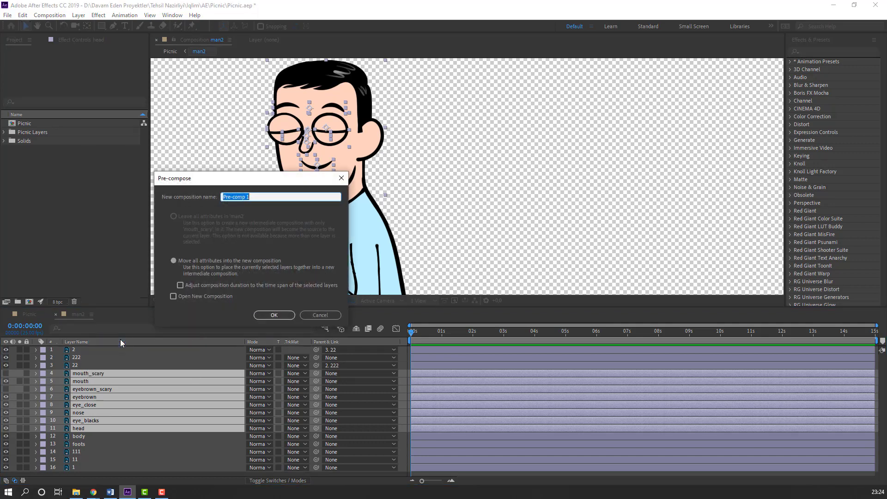
text(HEAD)
click(261, 316)
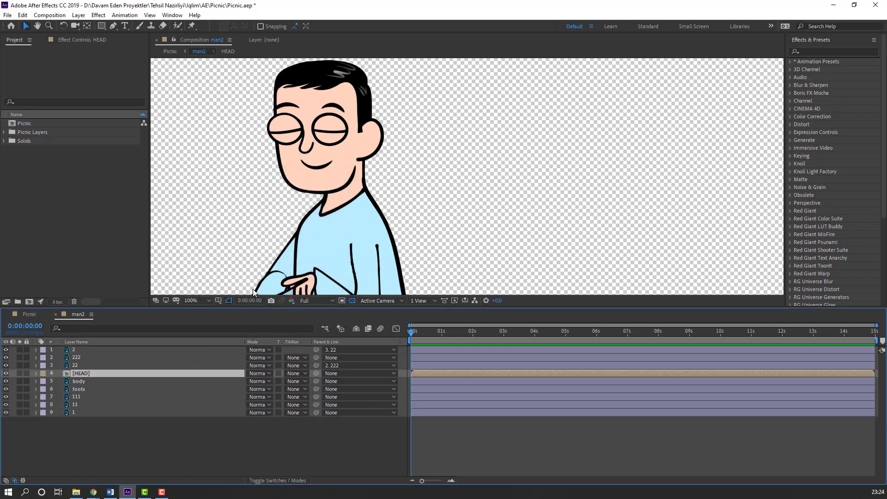
Hide and show the HEAD layer to check its contents, and open the HEAD composition
click(5, 373)
click(5, 373)
double_click(85, 373)
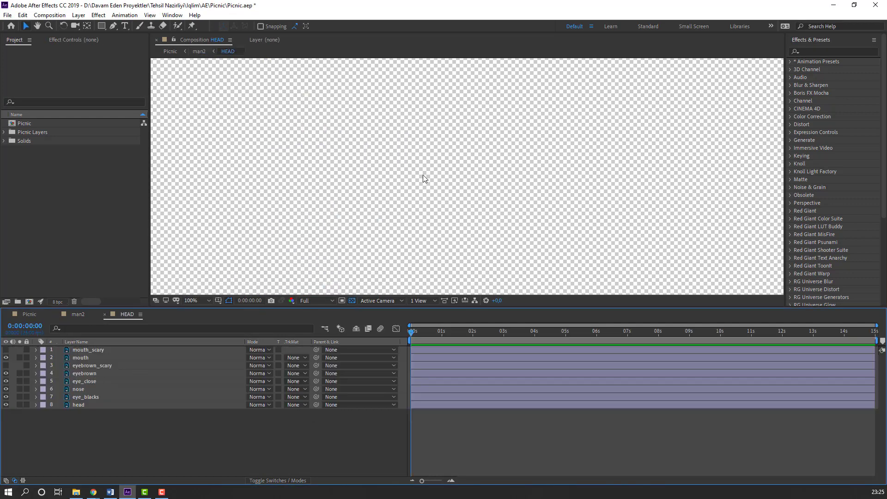
Draw a region of interest closely around the man's head and crop the HEAD composition to it
drag(315, 127, 350, 179)
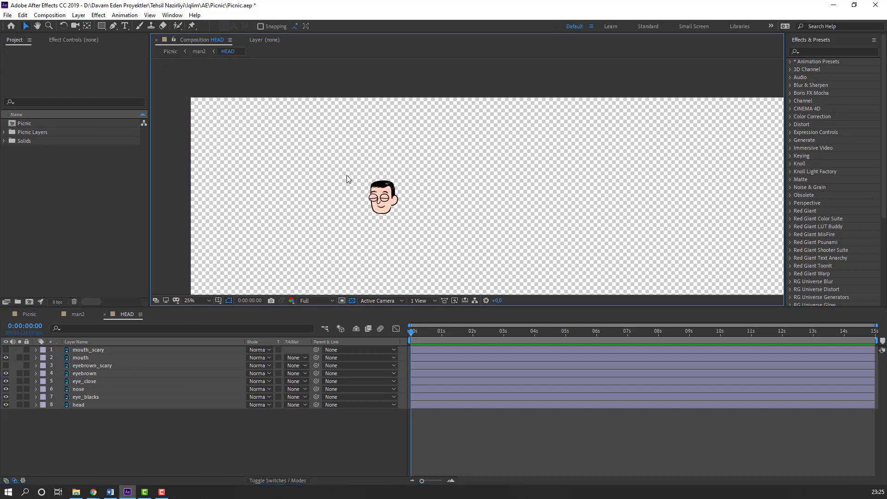
scroll(427, 220, down, 1)
drag(460, 224, 459, 223)
scroll(386, 178, up, 3)
drag(246, 155, 365, 162)
drag(256, 133, 387, 177)
drag(269, 198, 469, 190)
drag(415, 231, 431, 183)
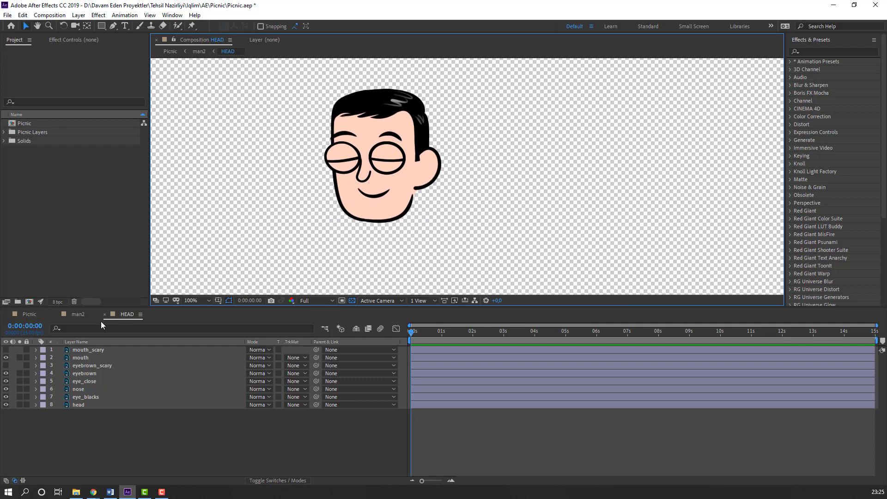
click(342, 300)
drag(310, 73, 451, 225)
key(F9)
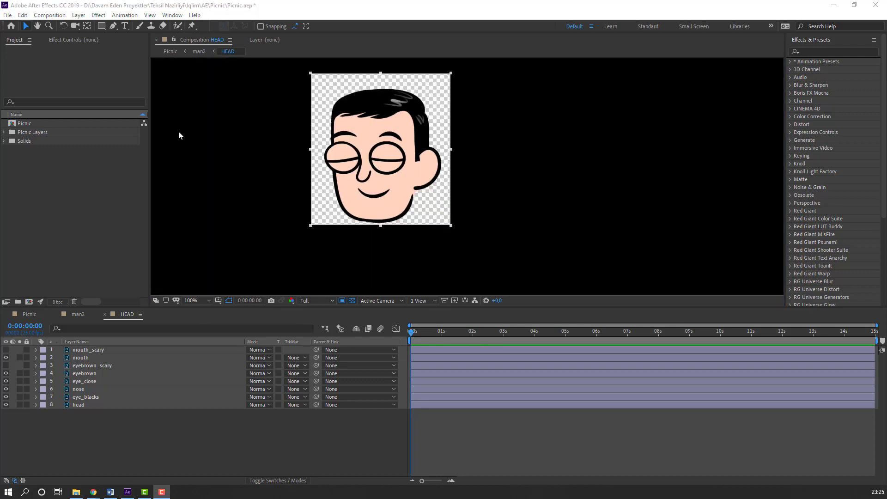
click(50, 15)
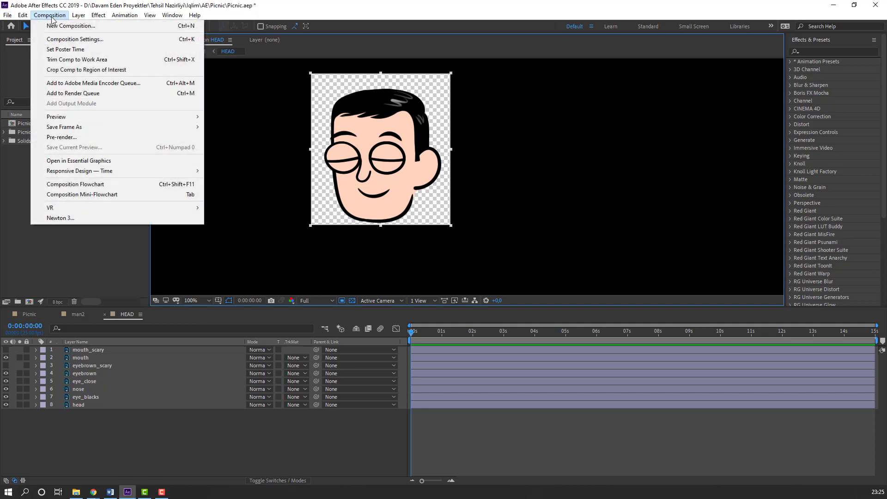
click(112, 70)
scroll(442, 203, up, 4)
scroll(443, 204, down, 2)
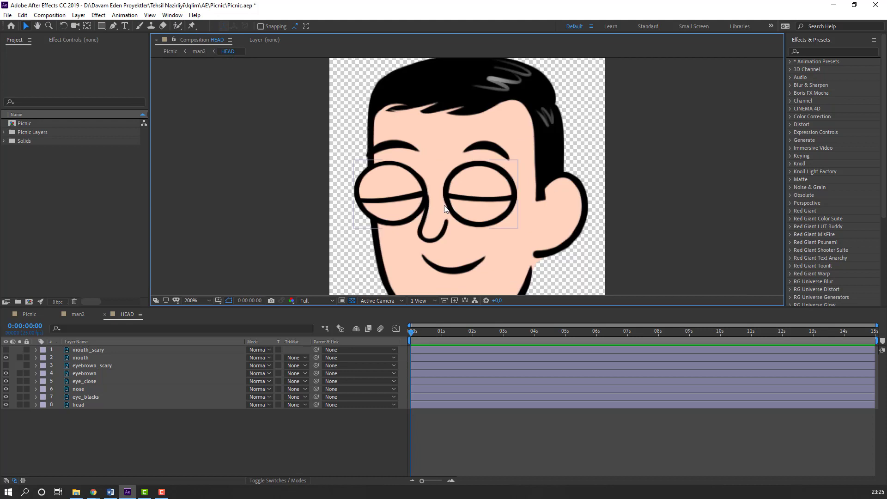
Split the eye_close layer at 0:00:00:03 and delete the part after the split
scroll(372, 238, down, 1)
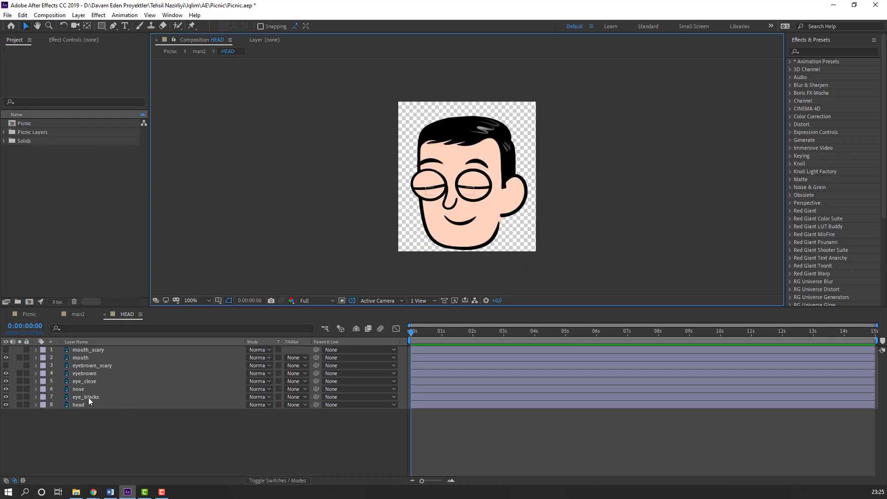
click(81, 383)
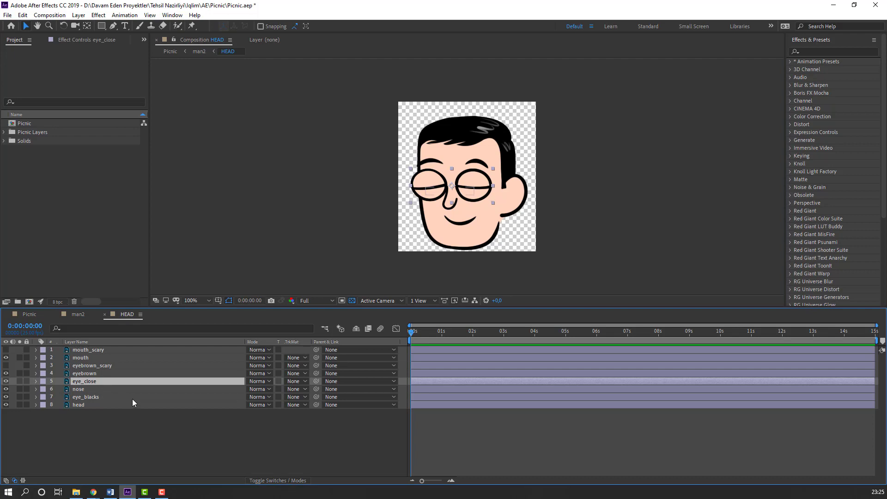
key(space)
click(22, 15)
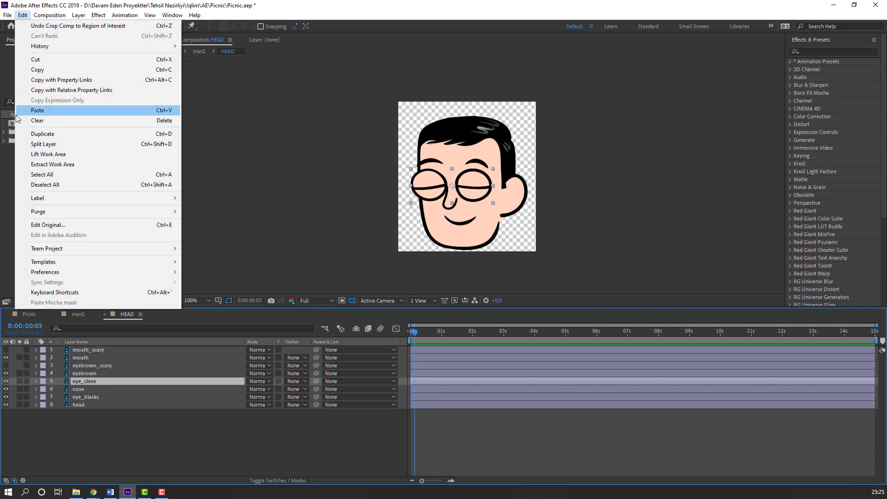
click(43, 144)
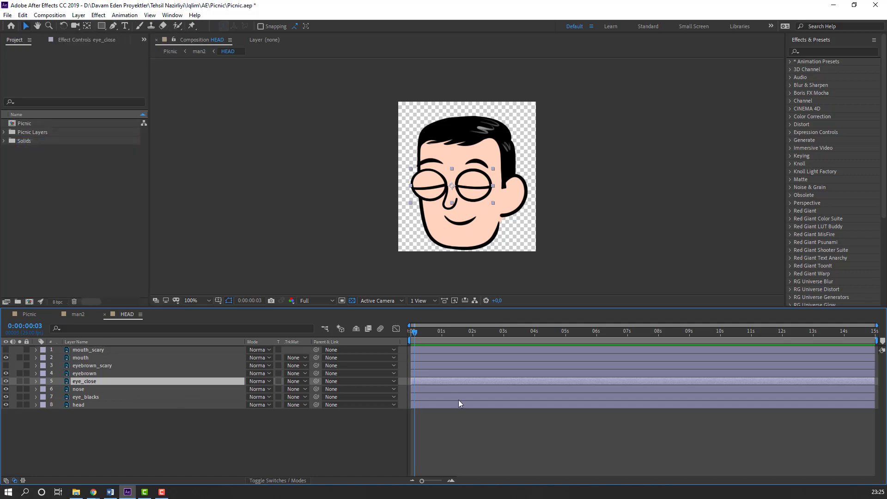
key(Delete)
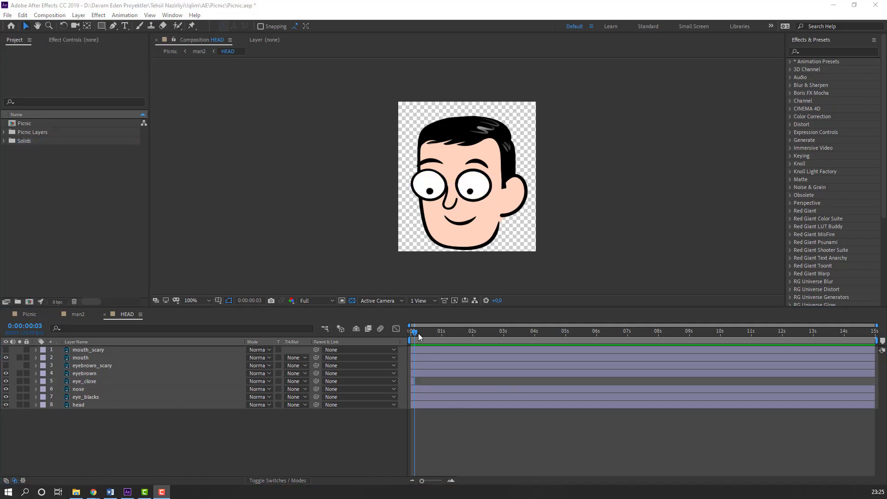
Play the short opening blink from the start and end the work area at 0:00:06:00
drag(416, 333, 408, 333)
key(space)
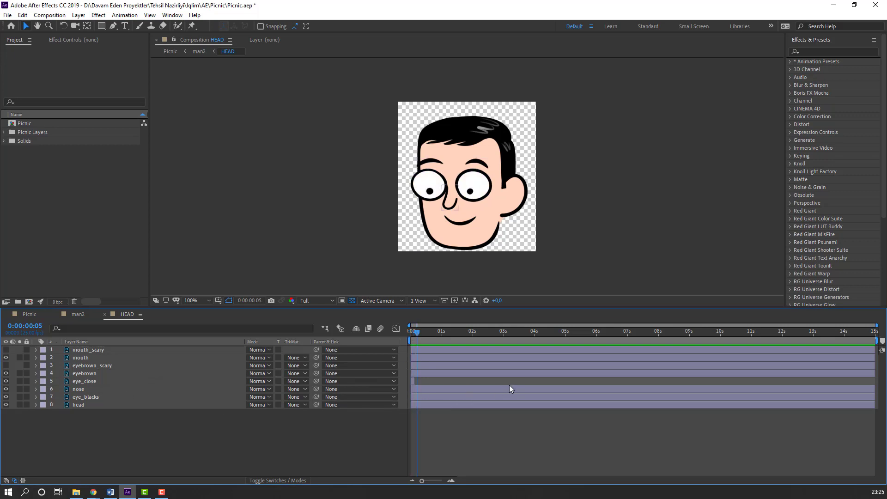
drag(587, 333, 597, 334)
key(n)
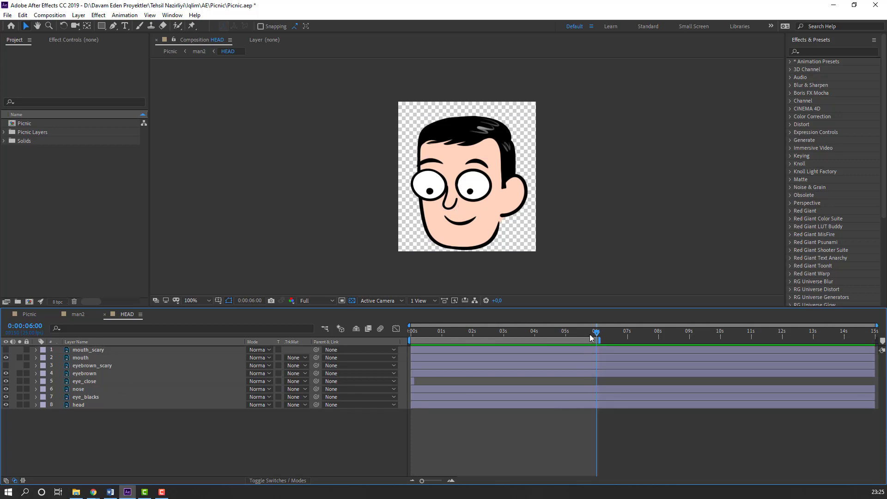
Duplicate the short eye_close layer four times, place the copies at about 1.8, 3, 4.4 and 5.6 seconds, and play the blinks
drag(425, 334, 407, 379)
click(413, 380)
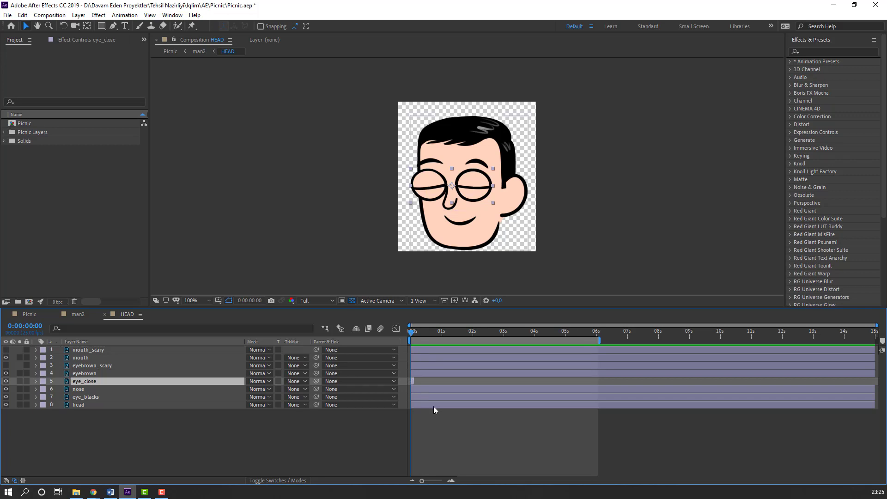
key(equal)
key(ctrl+d)
drag(415, 381, 761, 390)
key(ctrl+d)
key(ctrl+d)
key(ctrl+d)
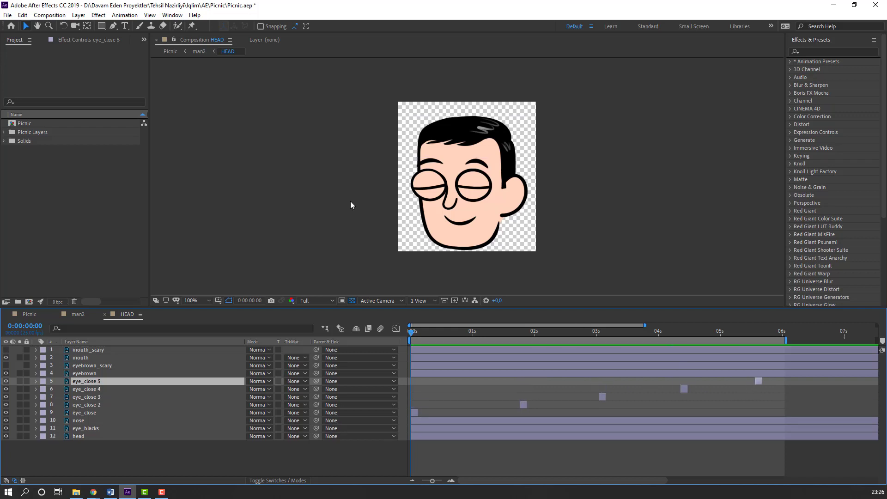
key(space)
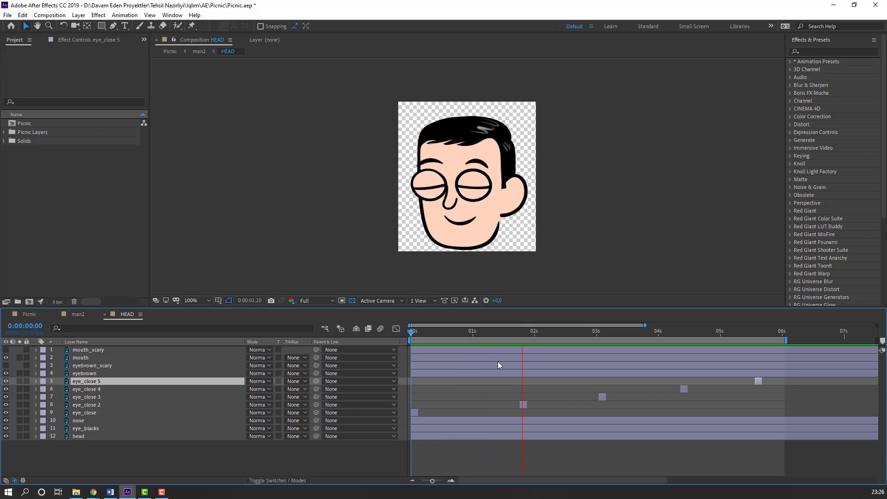
key(space)
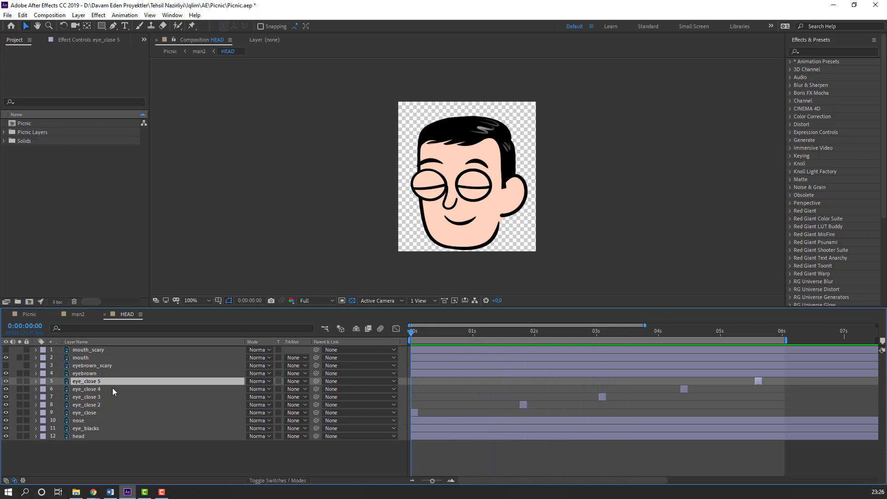
Keyframe the eye_blacks Position at 0:00:00:03 and move the pupils to 103.5, 197.5 at 0:00:00:06
click(90, 429)
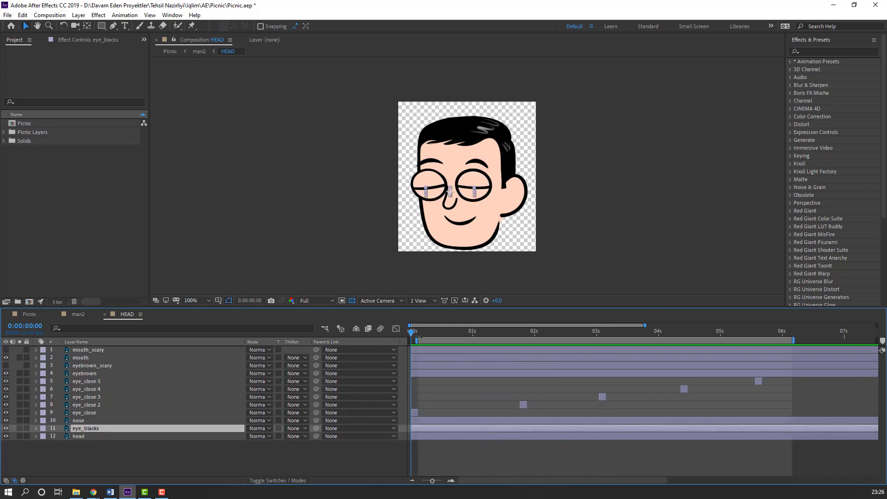
drag(413, 333, 418, 333)
key(p)
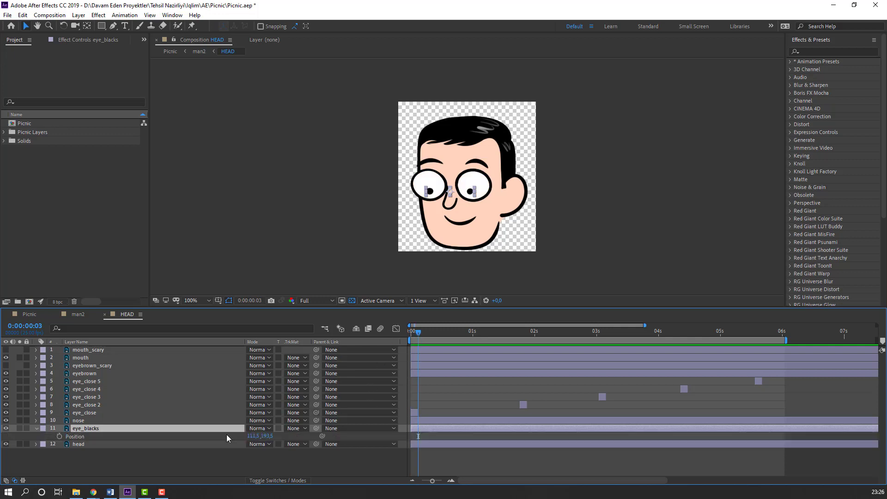
click(59, 437)
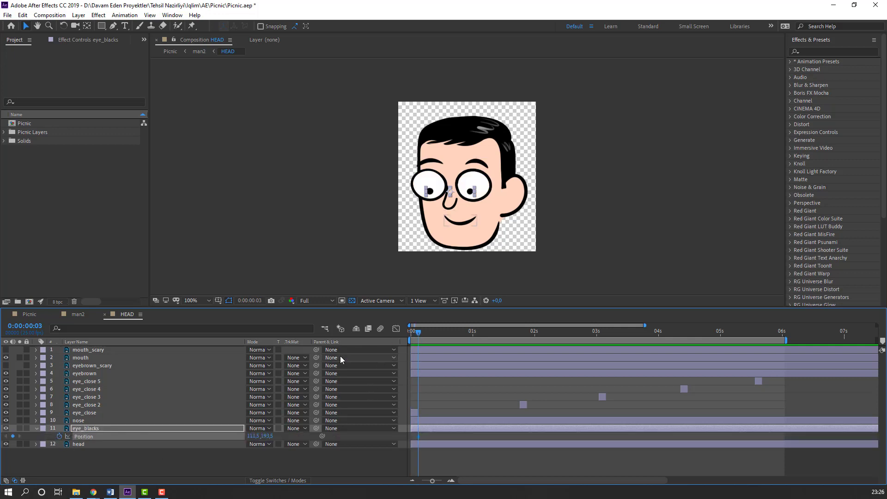
key(Page_Down)
key(Page_Down)
key(Page_Down)
scroll(455, 204, up, 1)
drag(470, 210, 463, 214)
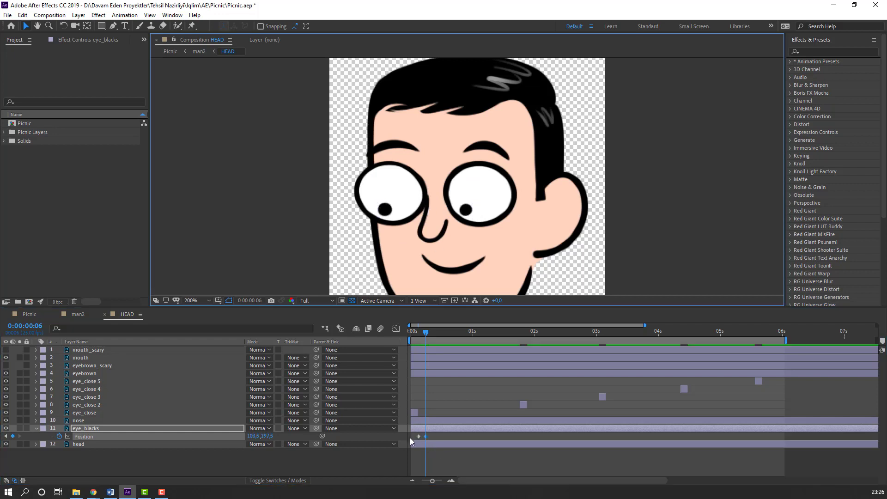
Apply Easy Ease to both eye_blacks Position keyframes, shift them to the second blink at about 1.8 seconds, and preview
drag(430, 434, 517, 437)
right_click(517, 436)
mouse_move(558, 430)
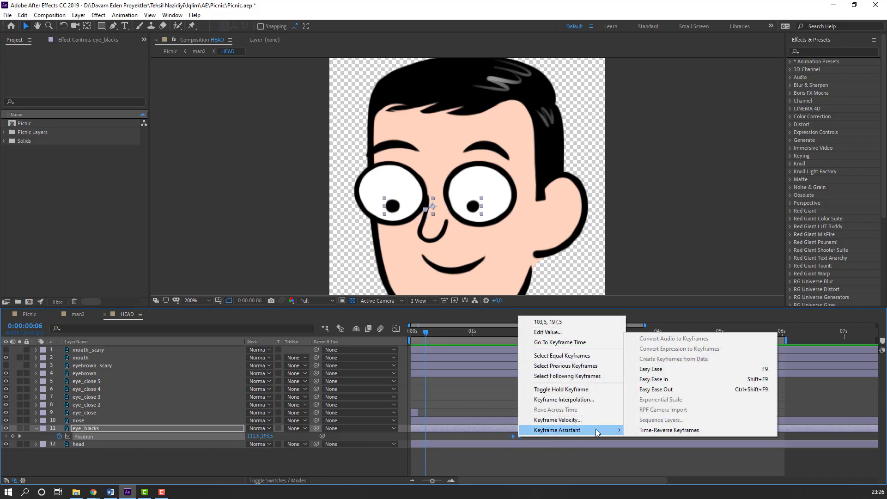
click(654, 368)
key(space)
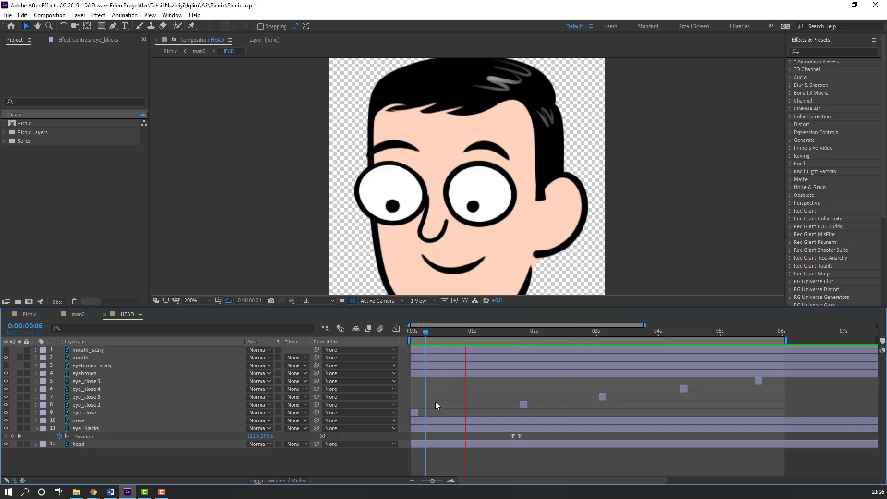
key(space)
mouse_move(530, 438)
mouse_down()
mouse_move(511, 442)
mouse_move(531, 437)
mouse_up()
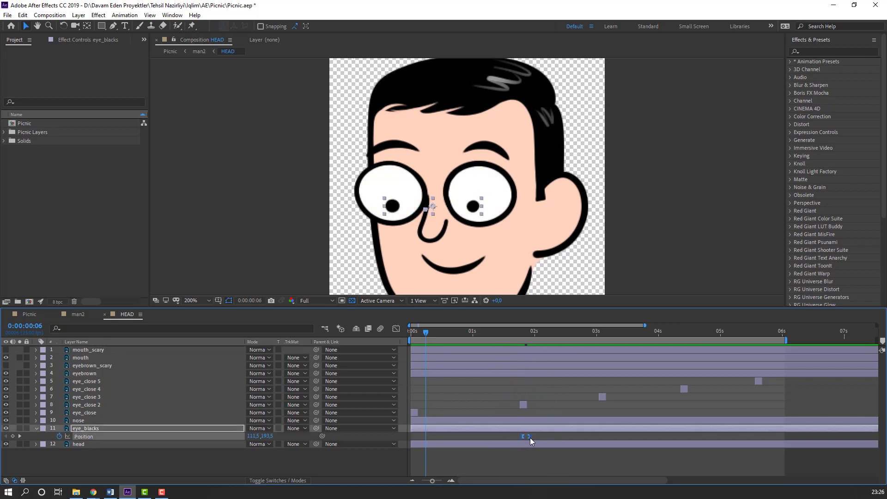
key(space)
key(space)
Add a holding eye_blacks Position keyframe at 0:00:03:00 and move the pupils to 110, 200.5 about four frames on
drag(578, 338, 597, 342)
click(13, 436)
key(Page_Down)
key(Page_Down)
key(Page_Down)
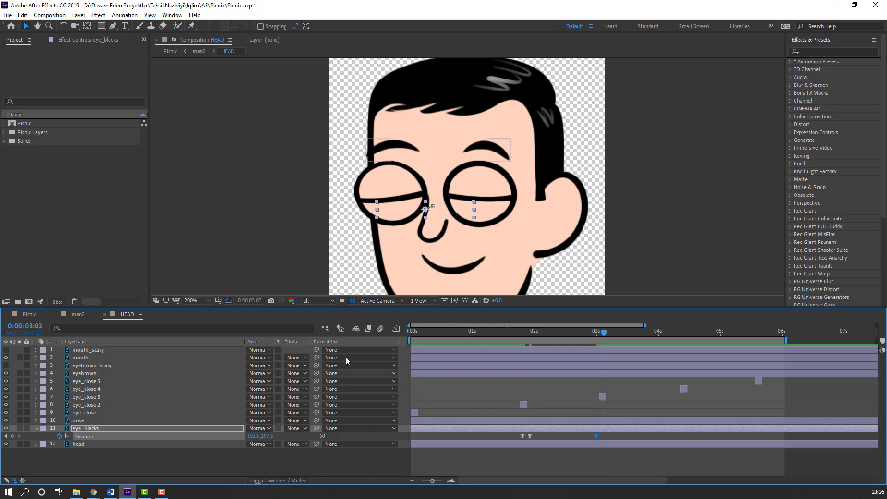
key(period)
key(Page_Down)
mouse_move(301, 245)
mouse_down()
mouse_move(330, 249)
mouse_move(306, 252)
mouse_move(316, 253)
mouse_up()
Scrub around the third blink and play the composition to check the pupil movement
drag(590, 332, 622, 331)
drag(598, 336, 596, 335)
scroll(528, 255, down, 1)
key(space)
scroll(303, 227, down, 1)
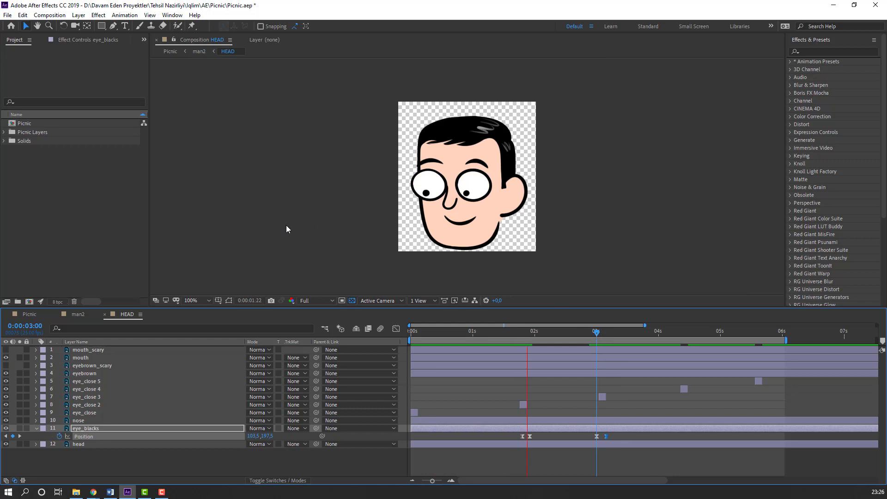
Add a holding eye_blacks Position keyframe at 0:00:04:08 and return the pupils to 111.5, 193.5 at 0:00:04:11
drag(619, 331, 680, 338)
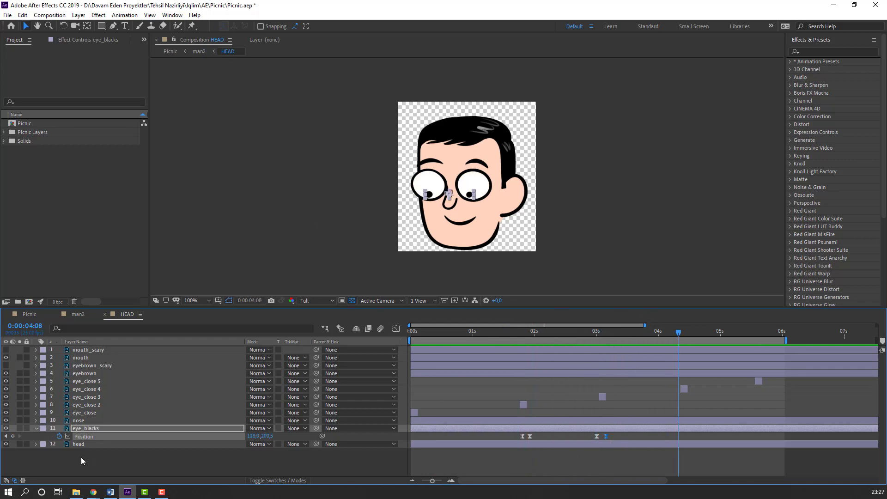
key(Page_Down)
key(Page_Down)
key(Page_Down)
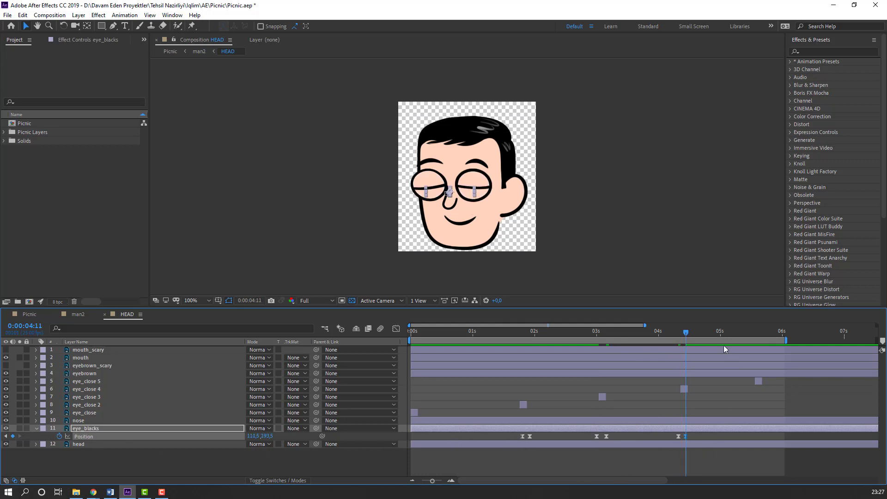
Add a holding eye_blacks Position keyframe at 0:00:05:13 and paste the 110, 200.5 position at 0:00:05:16
drag(725, 331, 753, 331)
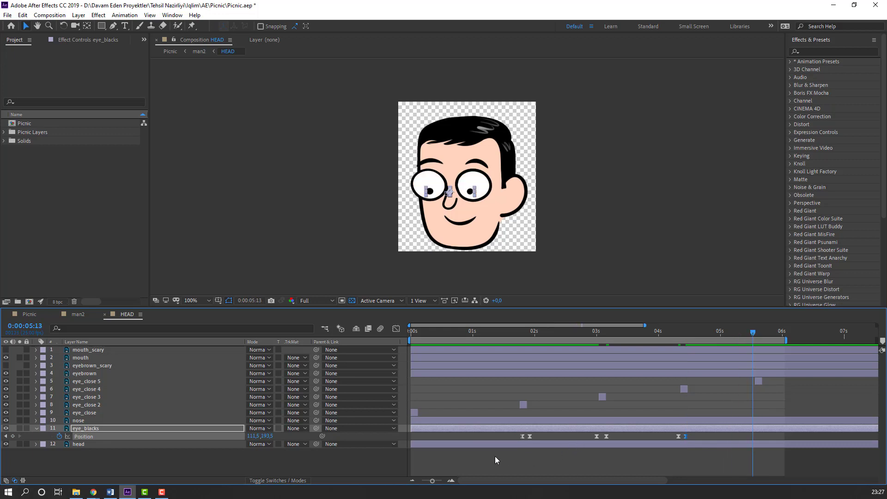
click(12, 436)
key(Page_Down)
key(Page_Down)
key(Page_Down)
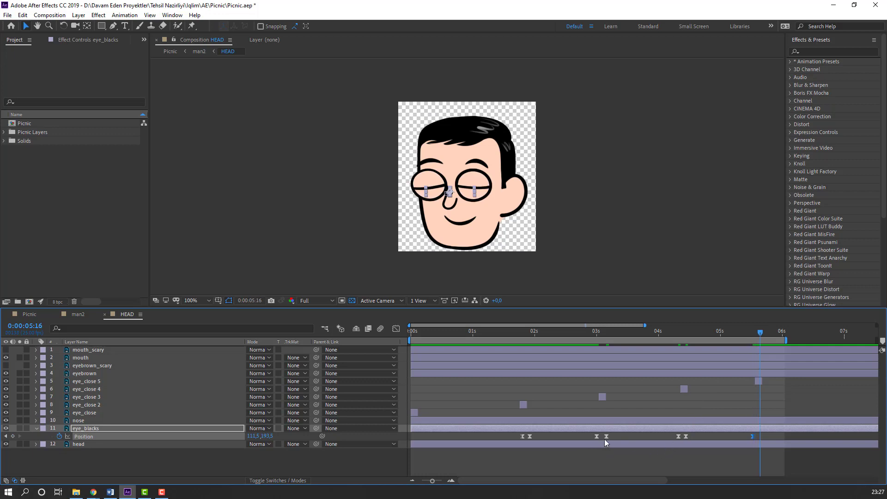
key(ctrl+v)
Play the HEAD composition at different magnifications to check the blinks and pupil movements, and return to the start
key(space)
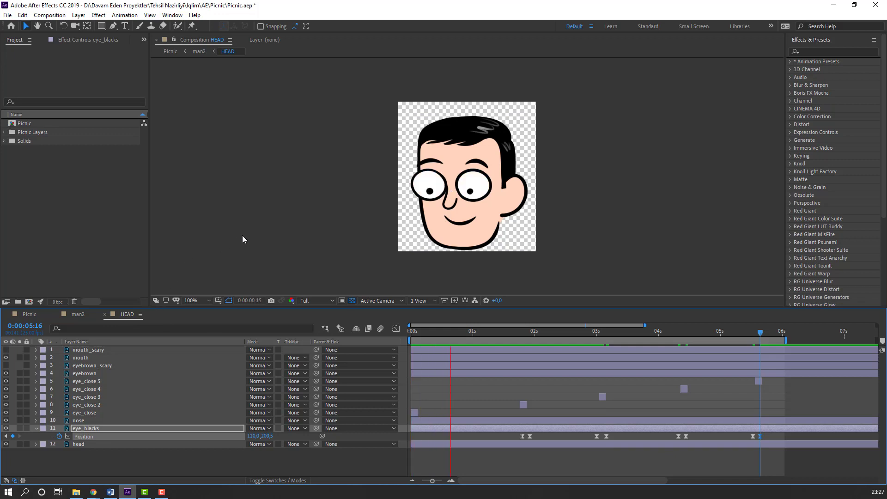
key(comma)
key(comma)
key(comma)
key(comma)
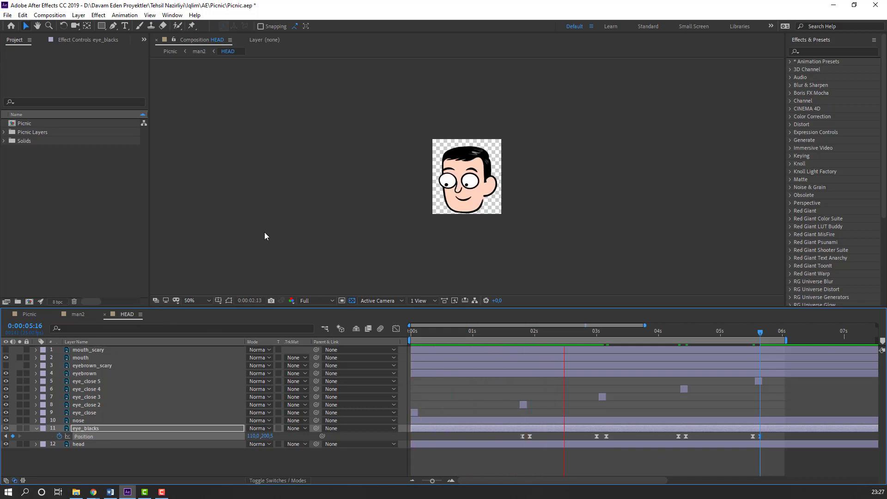
key(period)
key(period)
key(period)
key(period)
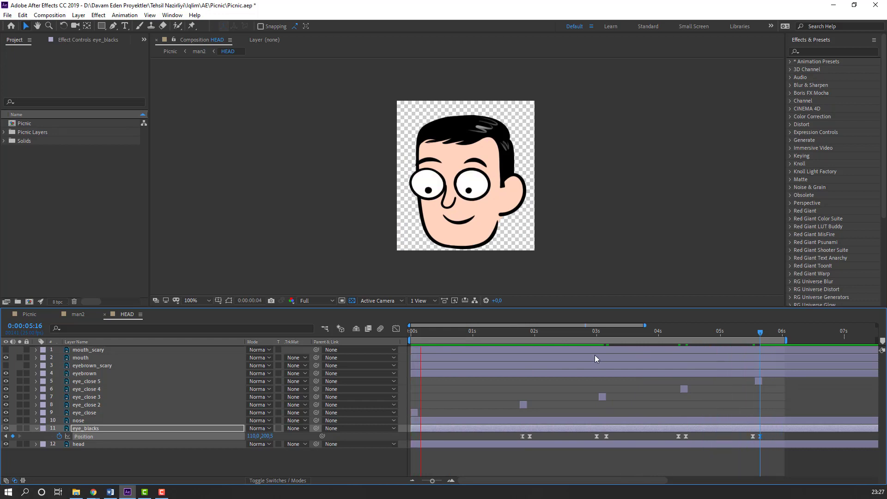
drag(653, 334, 492, 333)
key(Home)
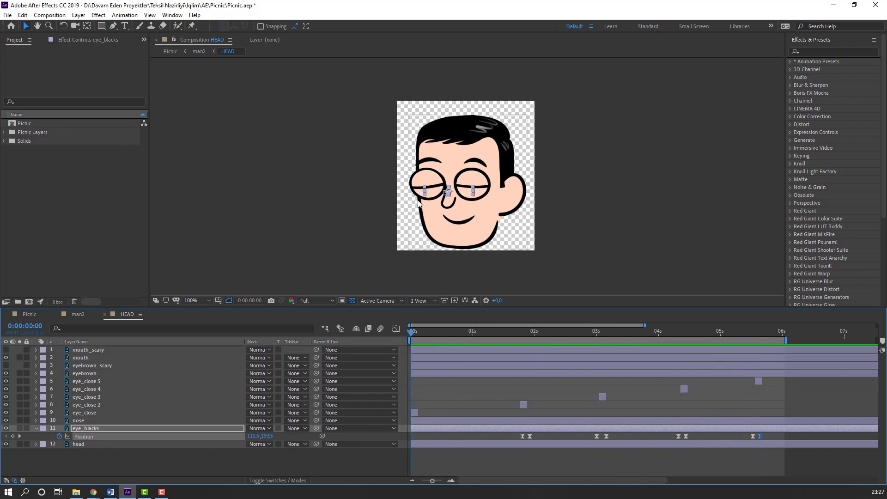
Keyframe the eyebrow layer's Position at 0:00:01:13 and raise the eyebrows to 119.5, 119 three frames on
click(439, 199)
drag(417, 333, 506, 330)
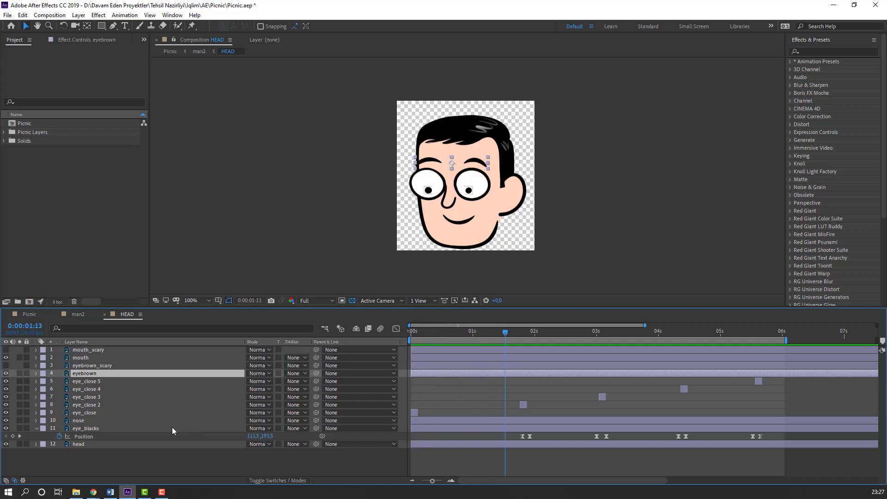
key(p)
click(62, 379)
key(Page_Down)
key(Page_Down)
key(Page_Down)
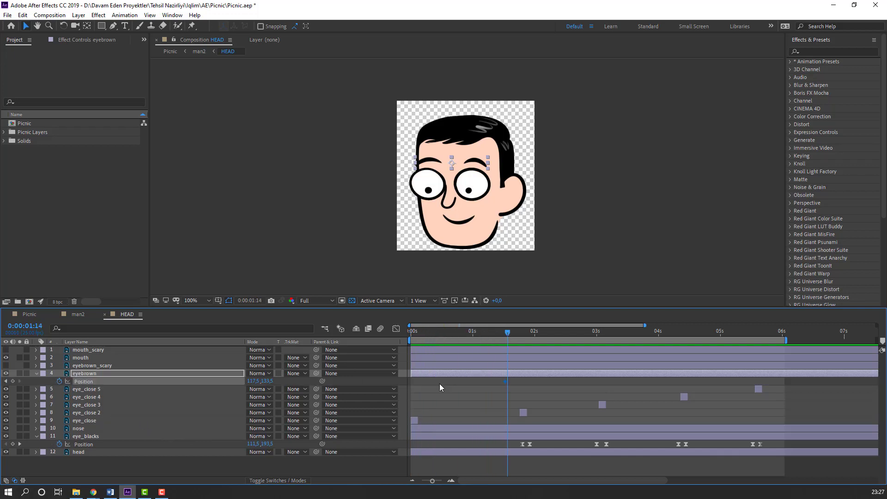
scroll(467, 181, up, 1)
drag(474, 148, 476, 135)
Add a holding eyebrow Position keyframe at 0:00:02:24 and lower the eyebrows to 117, 136 three frames on
drag(497, 330, 595, 330)
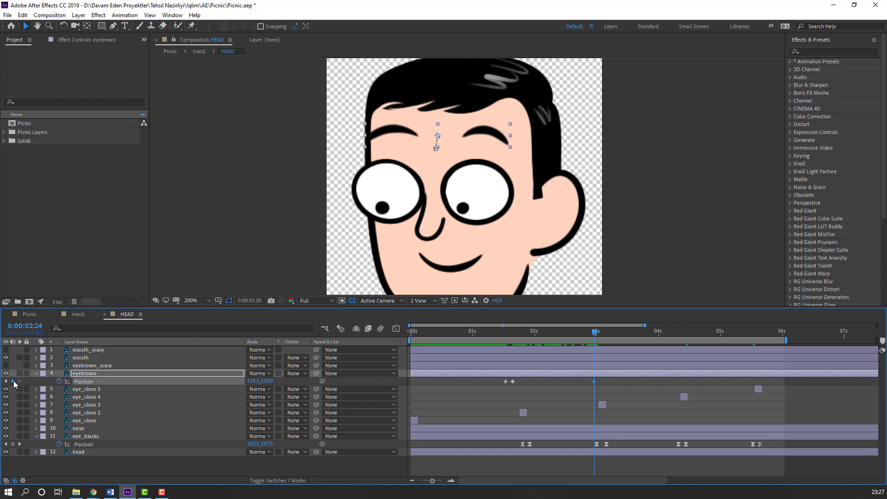
key(Page_Down)
key(Page_Down)
key(Page_Down)
drag(471, 135, 469, 150)
Apply Easy Ease to all four eyebrow Position keyframes and preview the eyebrow movement
click(493, 336)
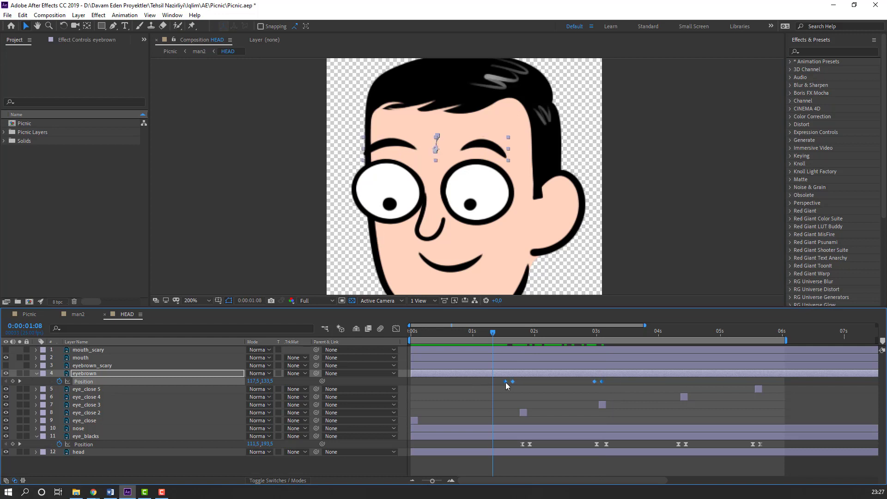
right_click(505, 381)
mouse_move(578, 377)
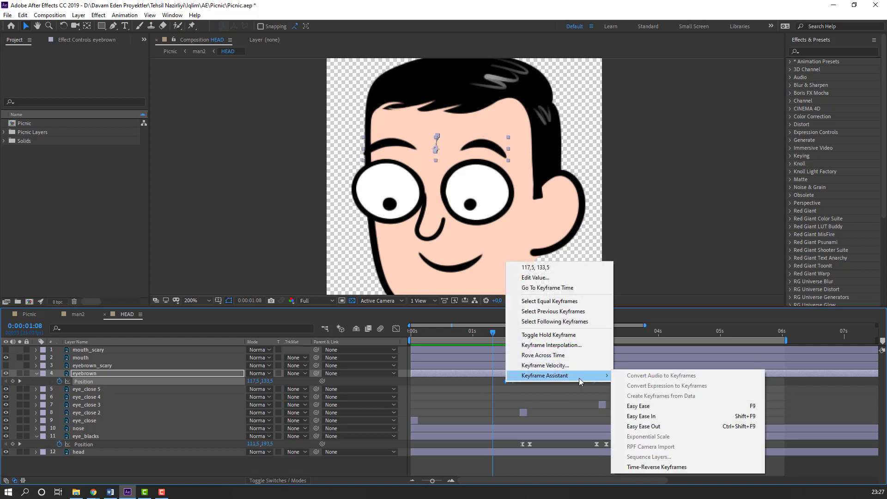
click(647, 407)
key(space)
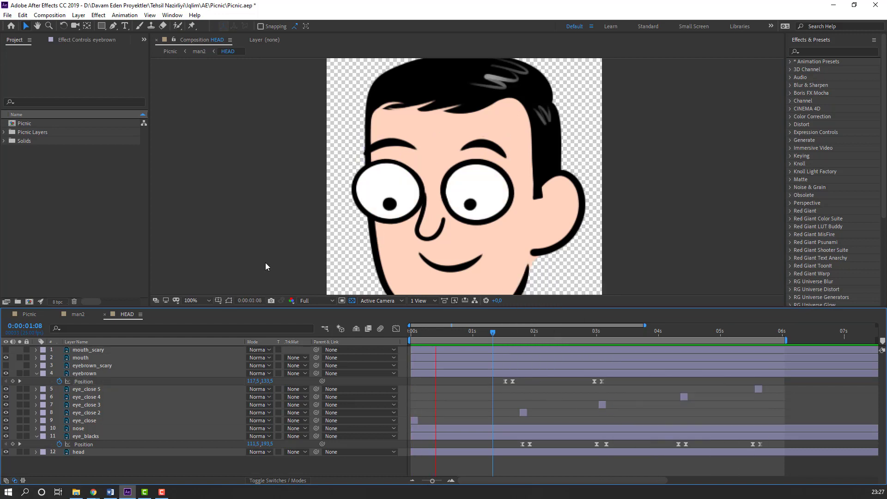
key(comma)
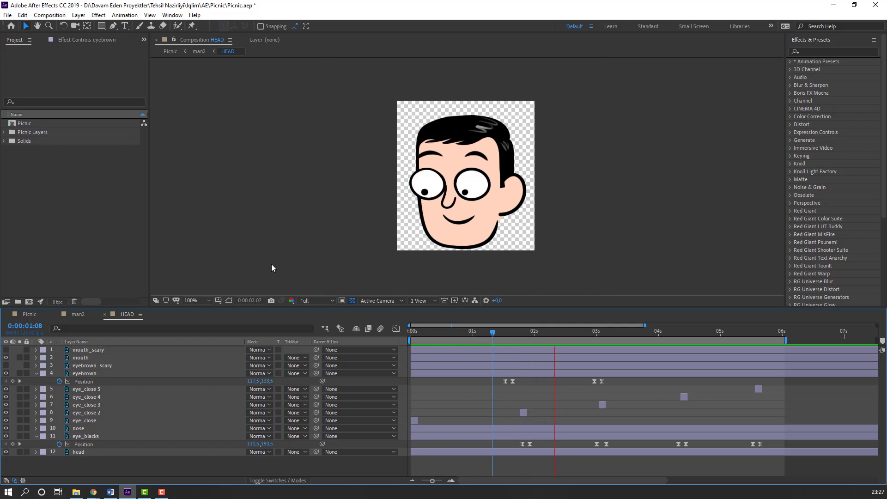
key(space)
Lengthen both eyebrow moves by shifting their end keyframes to about 1.8 and 3.2 seconds, and play the result
drag(514, 383, 521, 382)
drag(603, 382, 613, 382)
click(630, 395)
key(space)
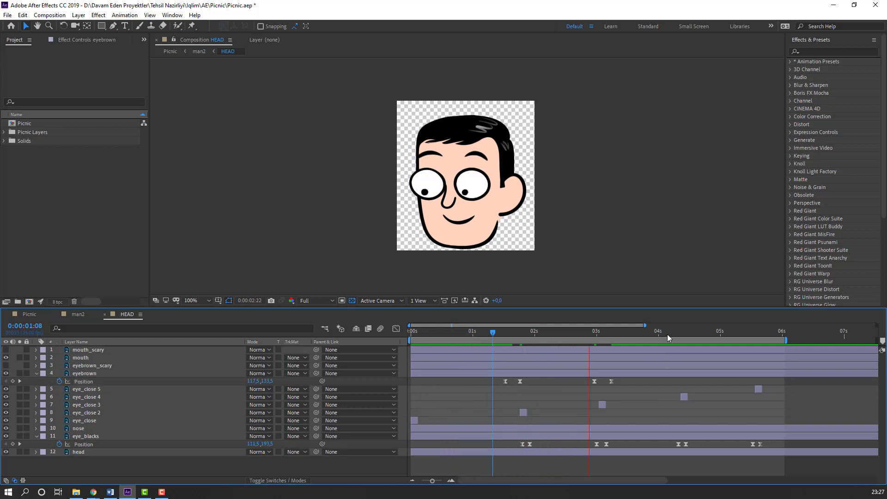
Add a holding eyebrow Position keyframe at 0:00:05:09 and raise the eyebrows to 117, 132.5 at 0:00:05:13
drag(682, 332, 742, 338)
click(13, 381)
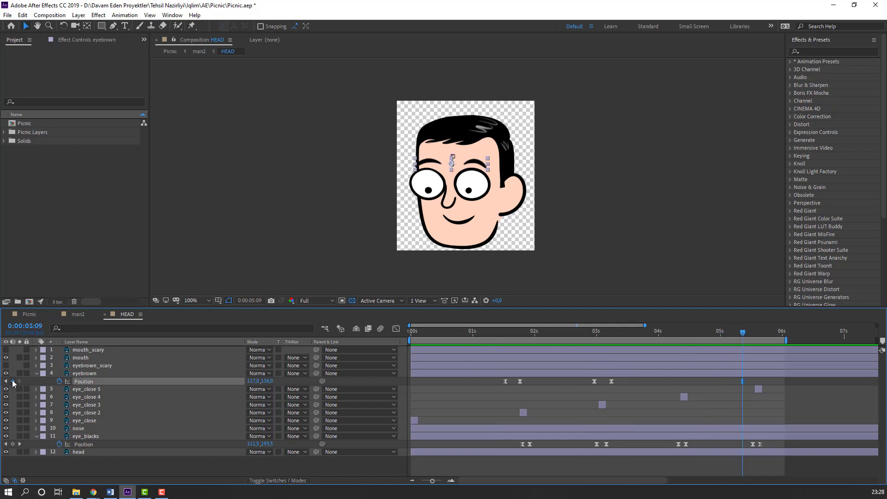
key(Page_Down)
key(Page_Down)
key(Page_Down)
key(Page_Down)
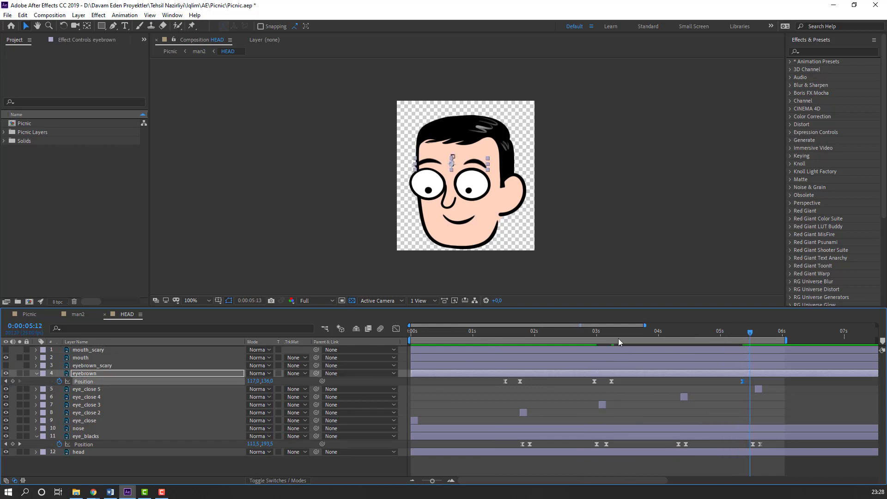
scroll(467, 159, up, 1)
drag(473, 150, 473, 146)
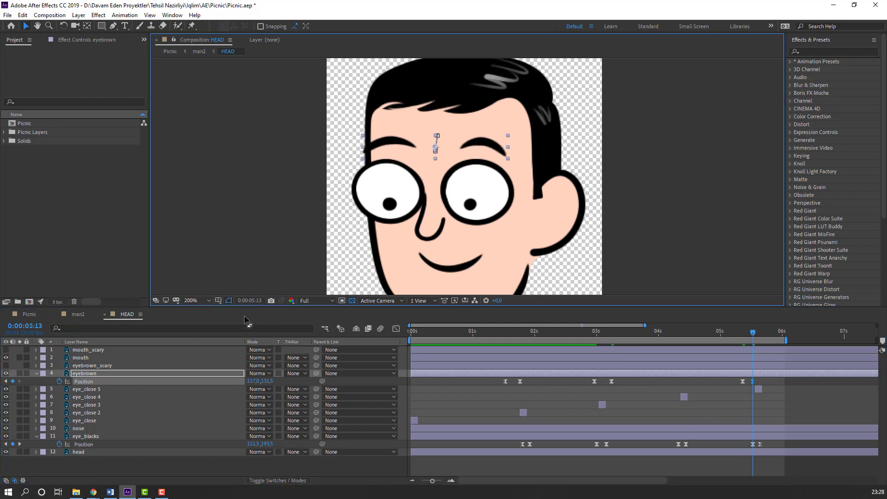
Return from HEAD to man2, move the HEAD layer's anchor point to the chin just above the neck, and nudge the head slightly
click(103, 314)
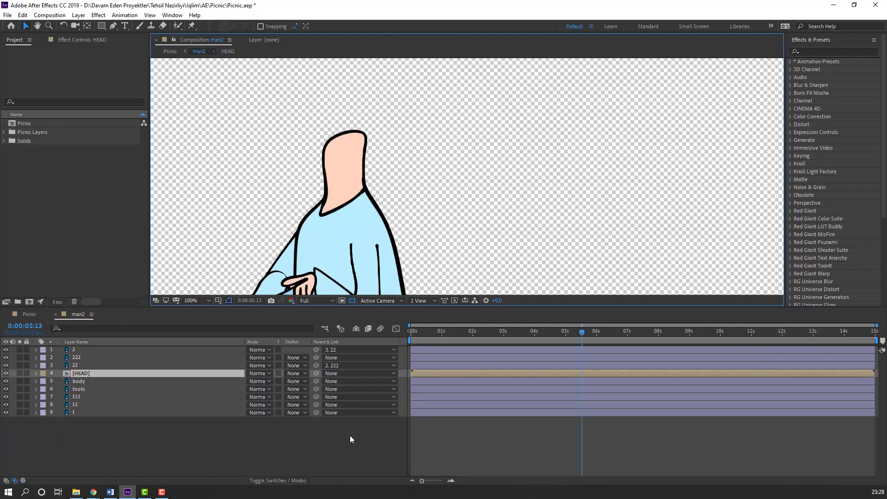
scroll(417, 211, down, 2)
scroll(446, 240, up, 1)
drag(576, 254, 439, 157)
key(period)
key(period)
key(period)
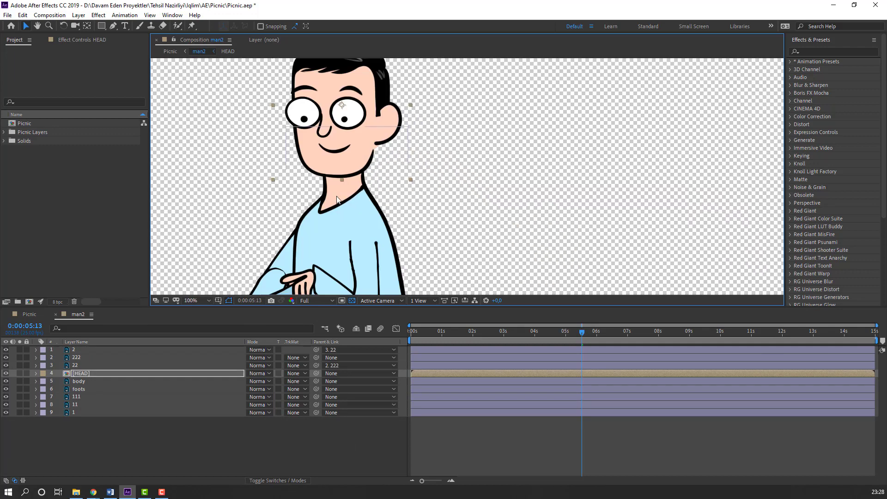
drag(344, 200, 372, 227)
click(87, 26)
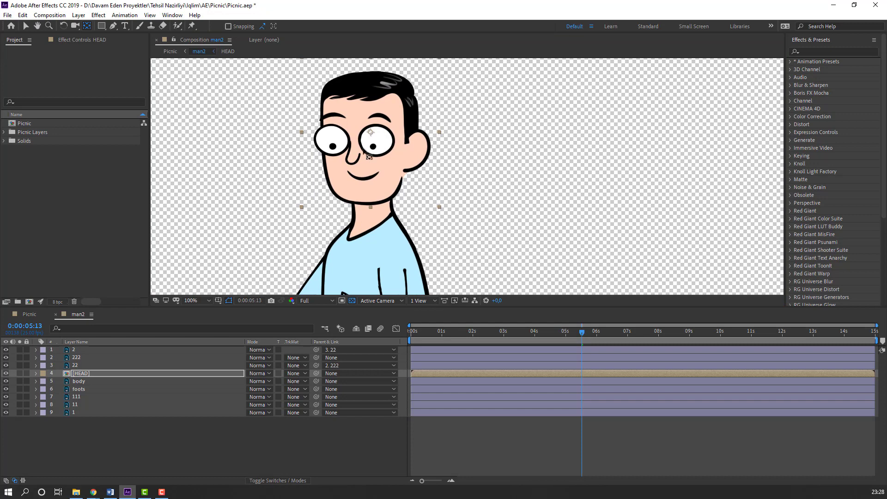
drag(370, 133, 380, 200)
key(v)
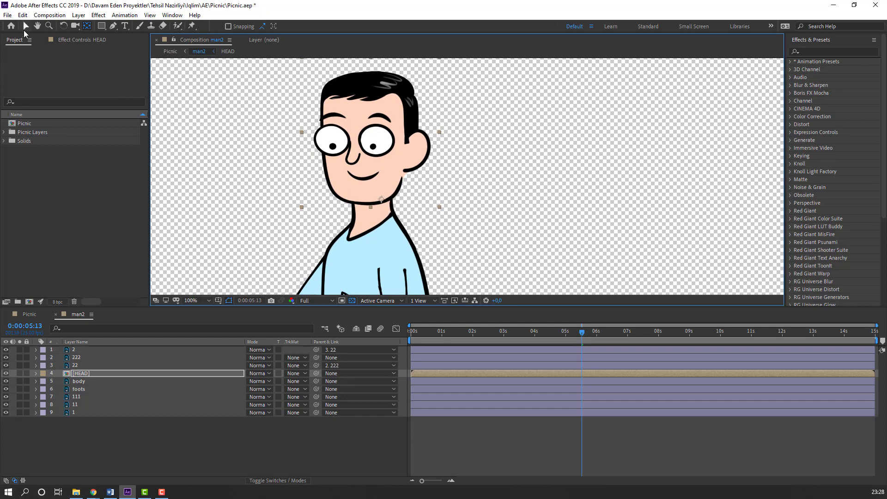
mouse_move(374, 158)
mouse_down()
mouse_move(379, 144)
mouse_move(378, 154)
mouse_up()
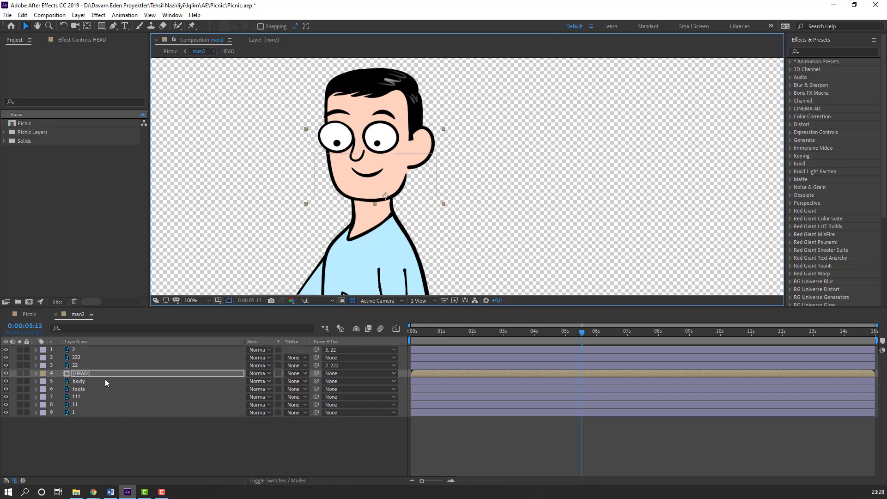
Keyframe the HEAD layer's Rotation at 0:00:00:00 and tilt the head to -10° at 0:00:00:10
click(85, 374)
key(Home)
key(r)
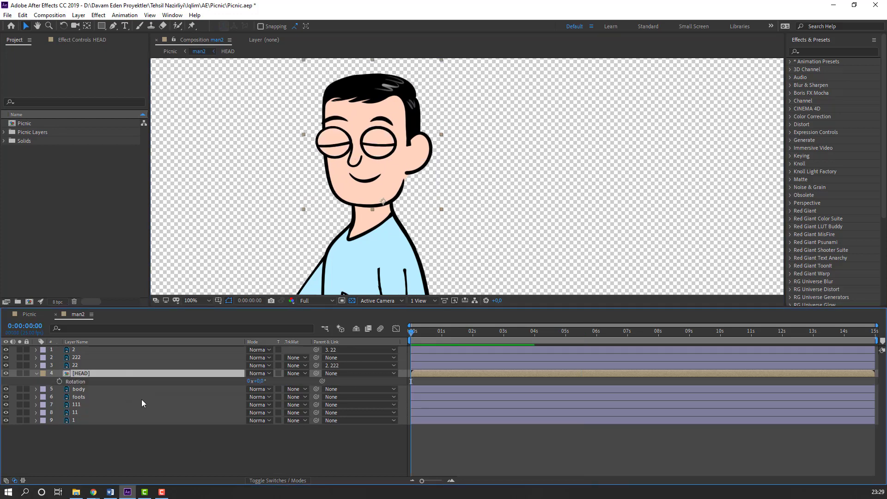
click(60, 382)
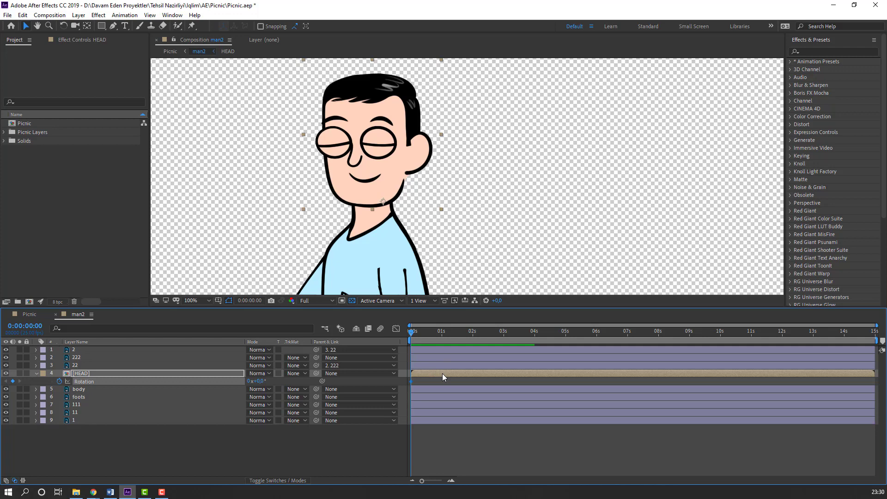
key(shift+Page_Down)
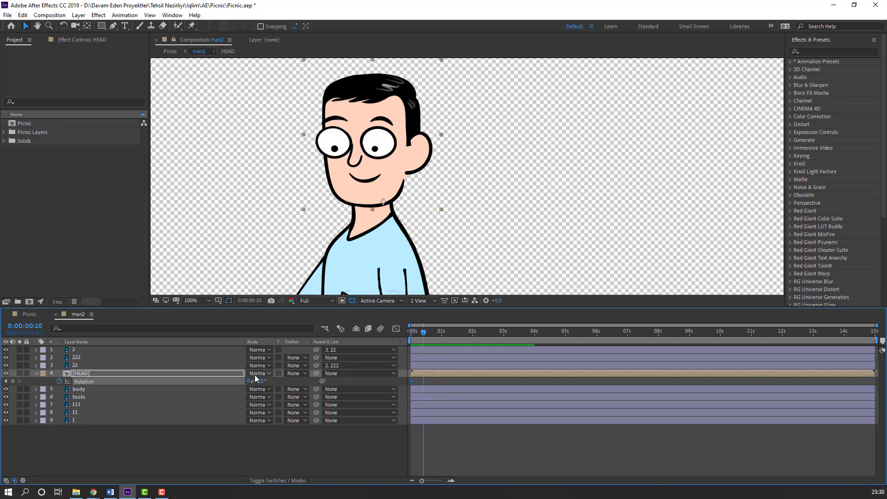
drag(257, 381, 256, 381)
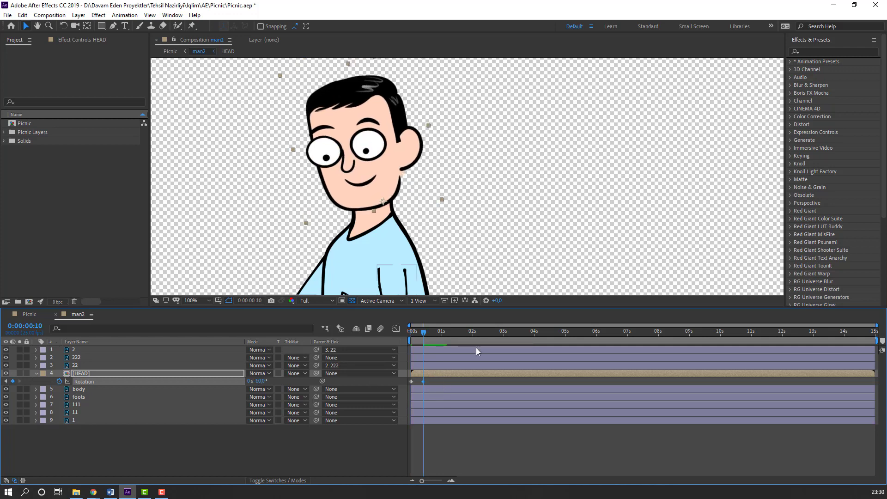
Apply Easy Ease to both head Rotation keyframes, shift them to 0:00:00:07 and 0:00:00:17, and play the tilt
right_click(411, 381)
mouse_move(497, 378)
click(554, 405)
drag(423, 382, 431, 384)
key(space)
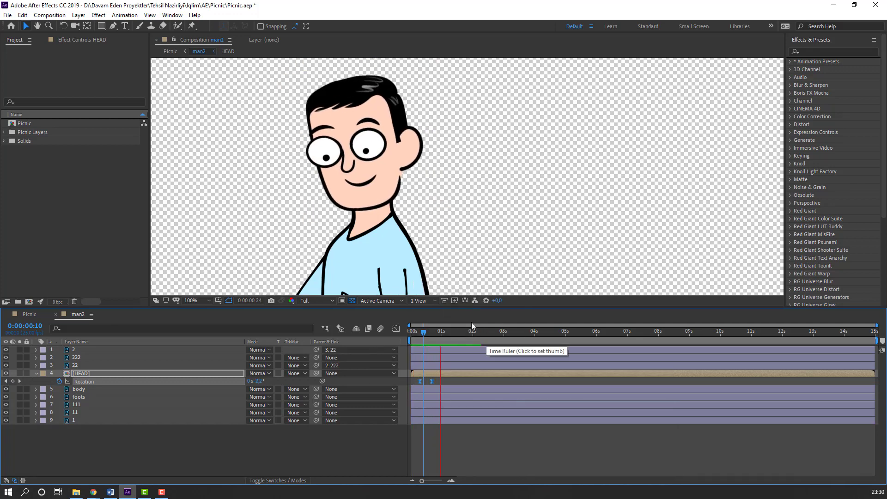
Add a holding head Rotation keyframe at 0:00:02:07 and set Rotation to 4° at 0:00:02:17
scroll(437, 204, down, 2)
drag(439, 333, 481, 337)
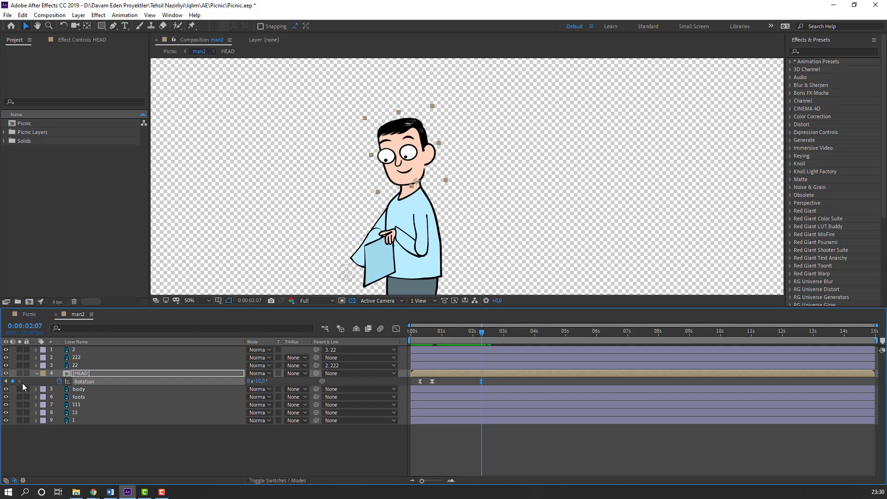
key(shift+Page_Down)
drag(264, 383, 269, 381)
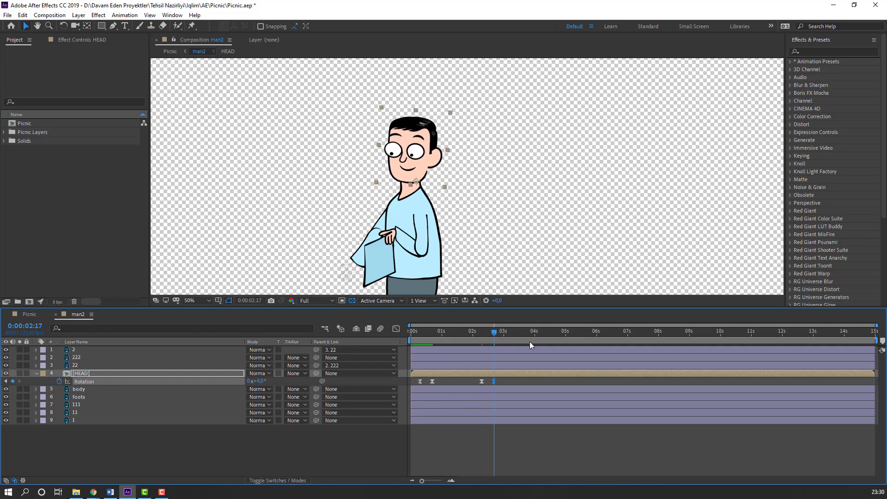
Add a holding head Rotation keyframe at 0:00:04:00, copy the first 0° keyframe to about 0:00:04:10, and preview the movement
drag(511, 334, 535, 342)
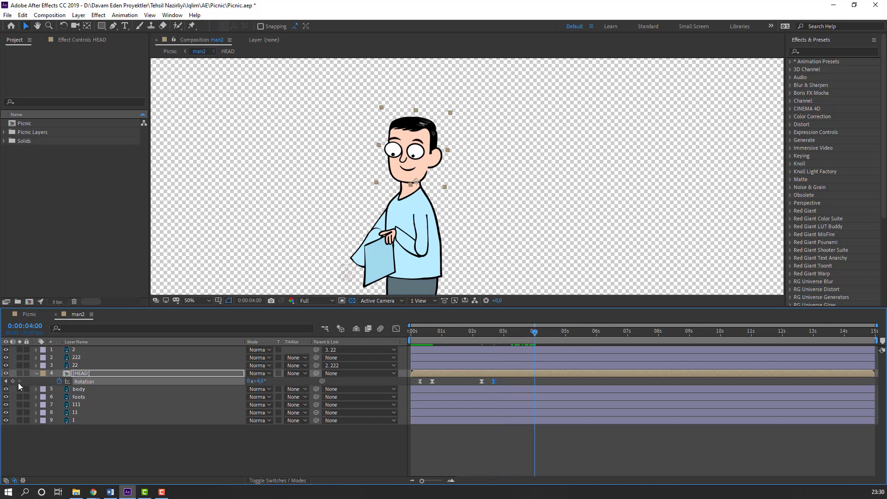
click(545, 332)
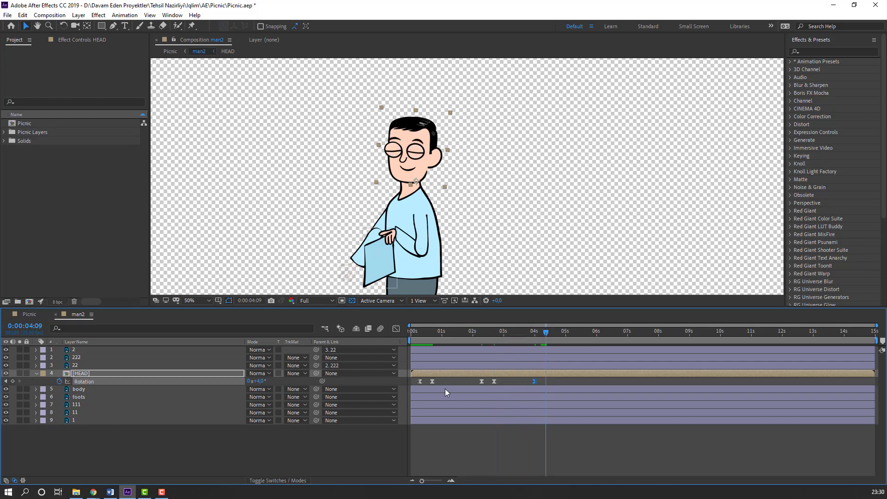
click(421, 383)
key(ctrl+v)
drag(547, 382, 549, 383)
click(538, 382)
key(space)
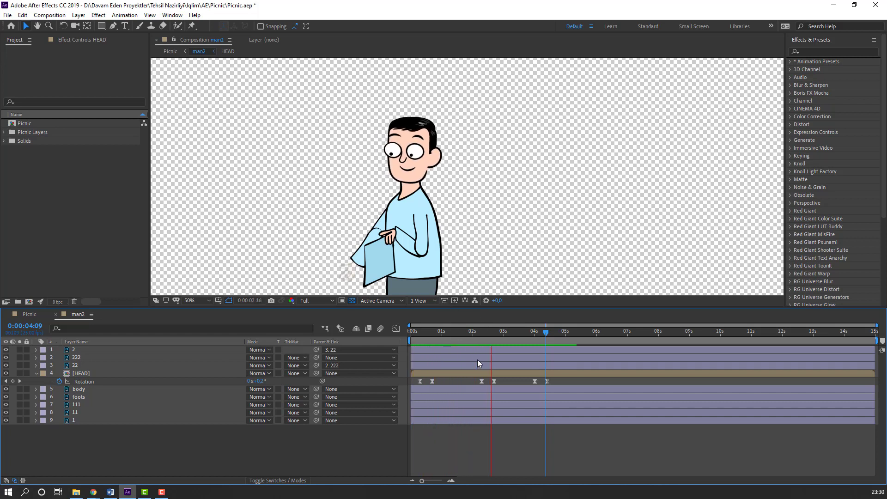
Keyframe the HEAD layer's Position at 0:00:00:07 and lower the head to 1732, 982 at 0:00:00:12
click(420, 332)
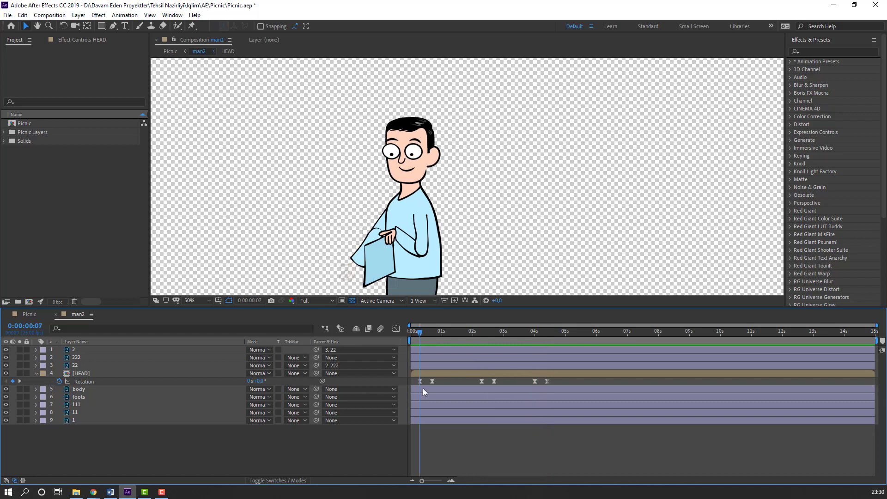
key(equal)
key(equal)
drag(416, 385, 453, 376)
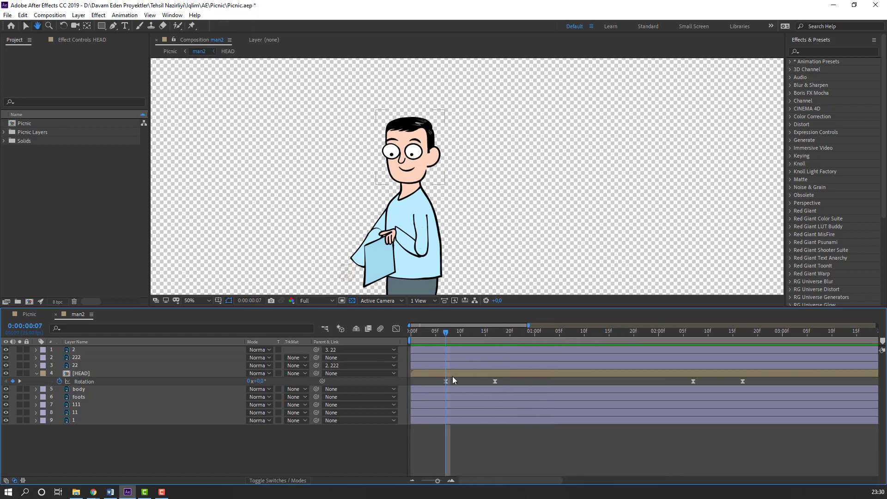
click(86, 373)
key(shift+p)
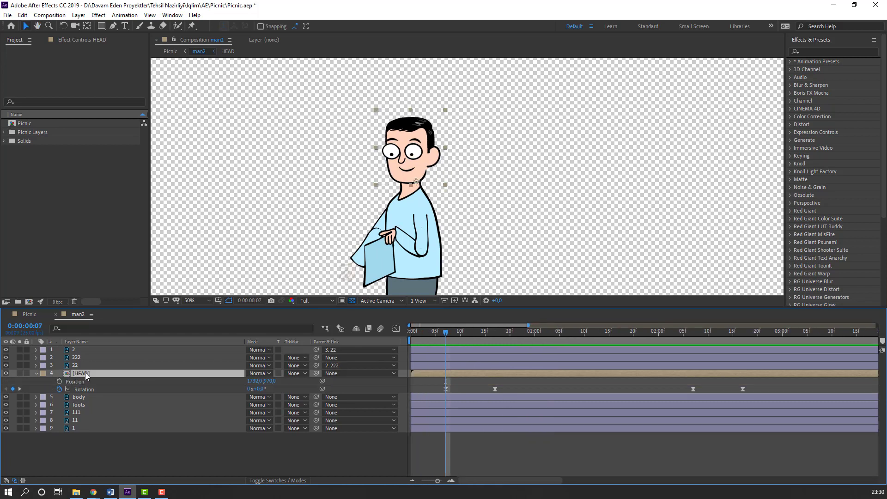
click(59, 381)
click(457, 332)
drag(458, 335, 468, 336)
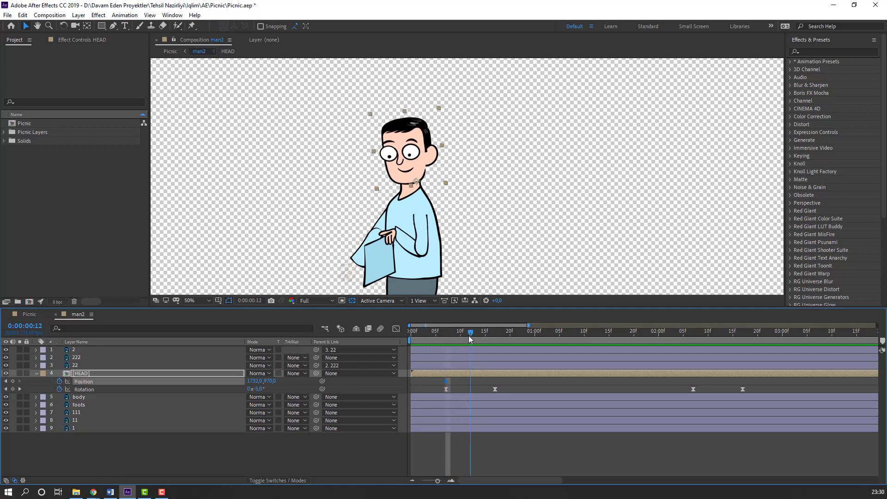
key(Down)
key(Down)
key(Down)
key(Down)
key(Down)
key(Down)
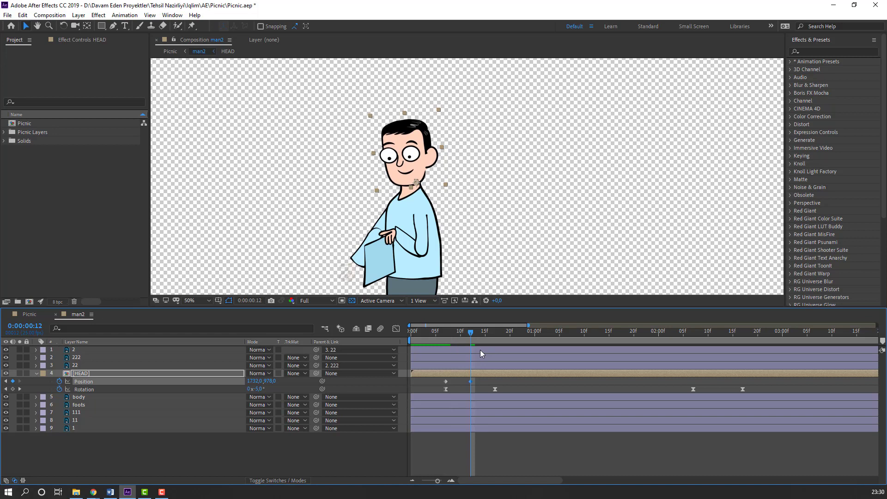
Copy the head's first Position keyframe to 0:00:00:17, where the first tilt ends
drag(479, 334, 495, 335)
click(446, 381)
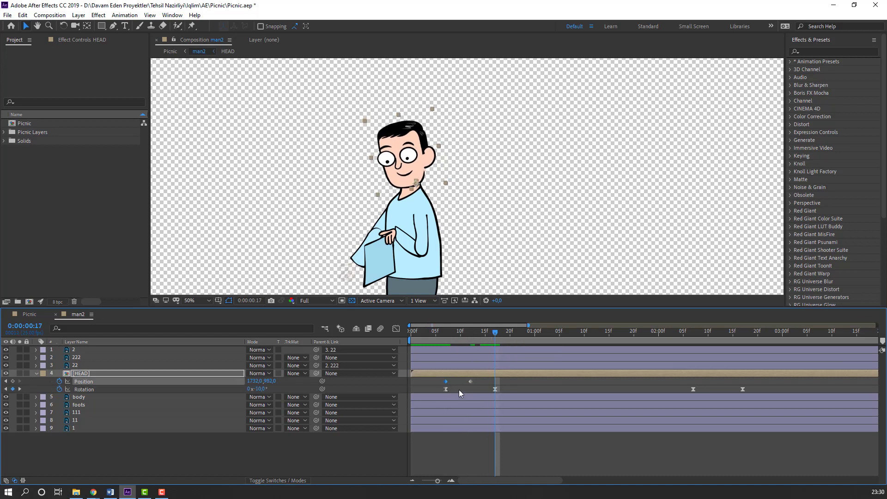
key(ctrl+c)
key(ctrl+v)
Apply Easy Ease to the three head Position keyframes and play the head dip
drag(516, 378, 447, 382)
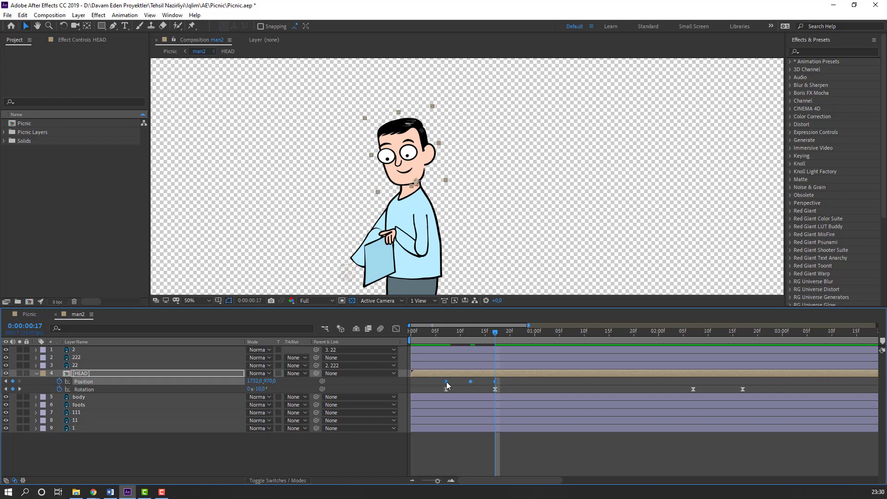
right_click(446, 381)
mouse_move(525, 375)
click(573, 405)
click(429, 435)
key(space)
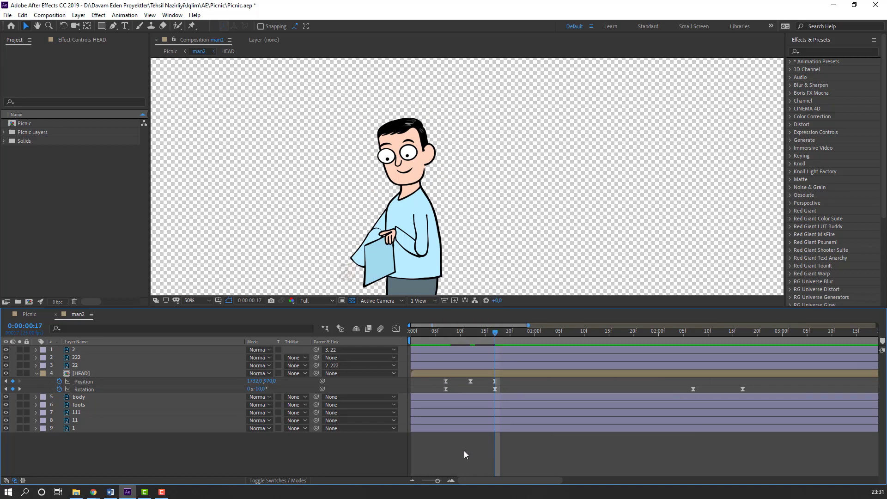
Reduce the head dip by setting the middle Position keyframe at 0:00:00:12 to 1732, 978, and preview it
drag(458, 331, 470, 331)
click(469, 381)
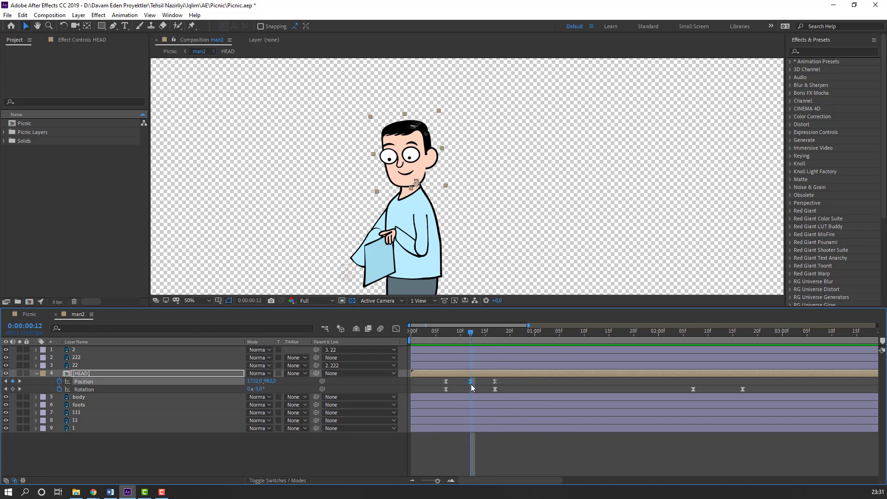
key(Up)
key(Up)
key(Up)
key(space)
key(space)
Copy the three head Position keyframes to 0:00:02:07 and 0:00:04:00 to match the other tilts, and play the result
drag(507, 378, 435, 383)
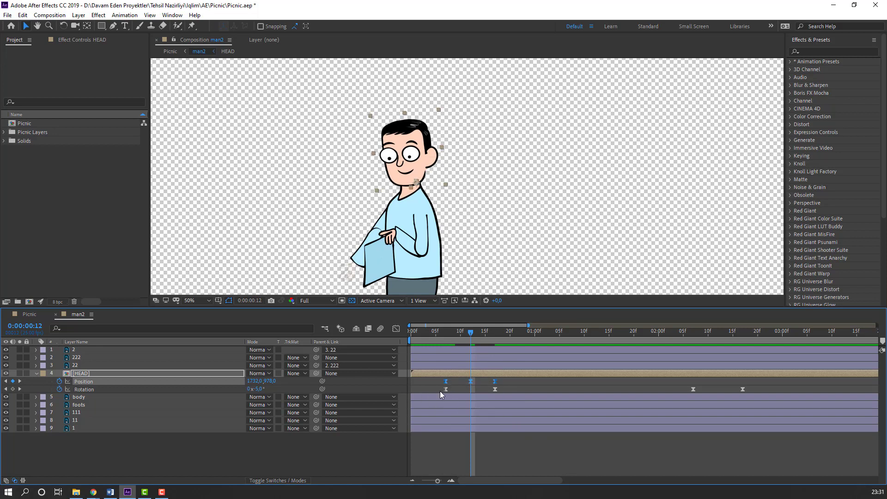
drag(528, 325, 628, 325)
click(559, 333)
drag(559, 333, 561, 333)
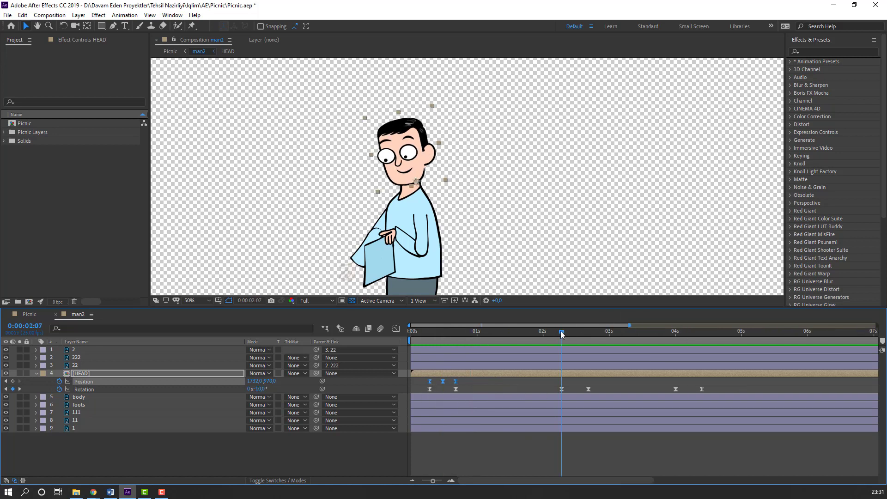
key(ctrl+c)
key(ctrl+v)
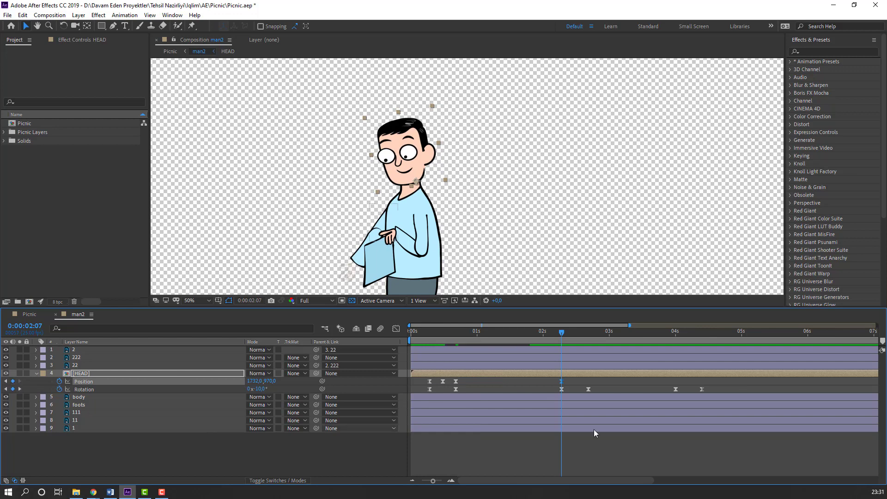
drag(669, 334, 675, 337)
key(ctrl+v)
click(459, 458)
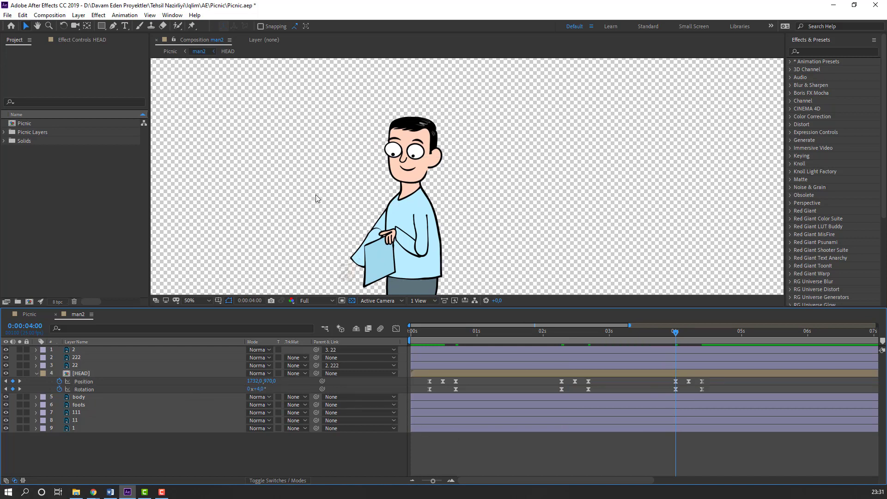
key(space)
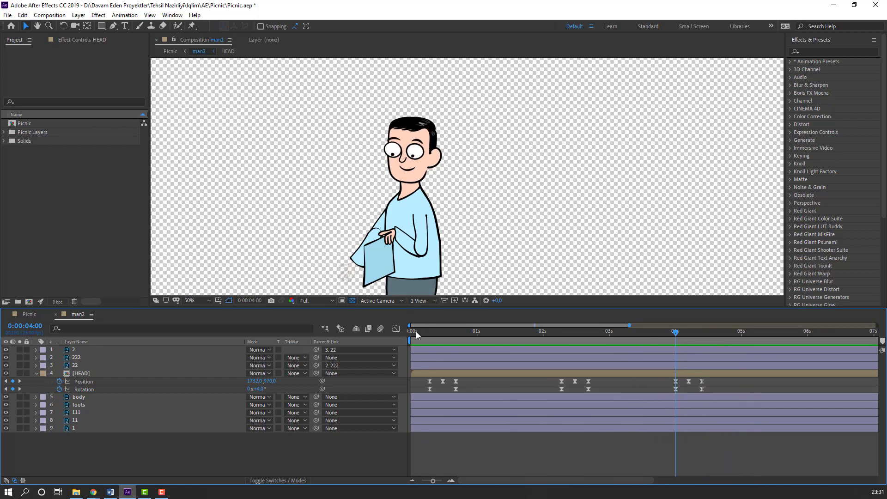
key(space)
Keyframe the body layer's Rotation at about 0:00:00:04 and tilt the body to -8° at 0:00:00:11
click(86, 398)
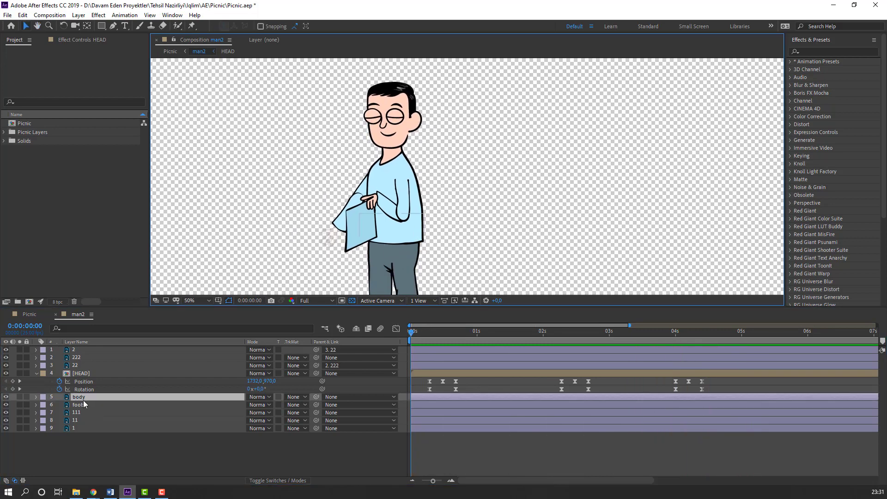
drag(419, 334, 440, 337)
key(r)
click(59, 404)
drag(261, 405, 258, 406)
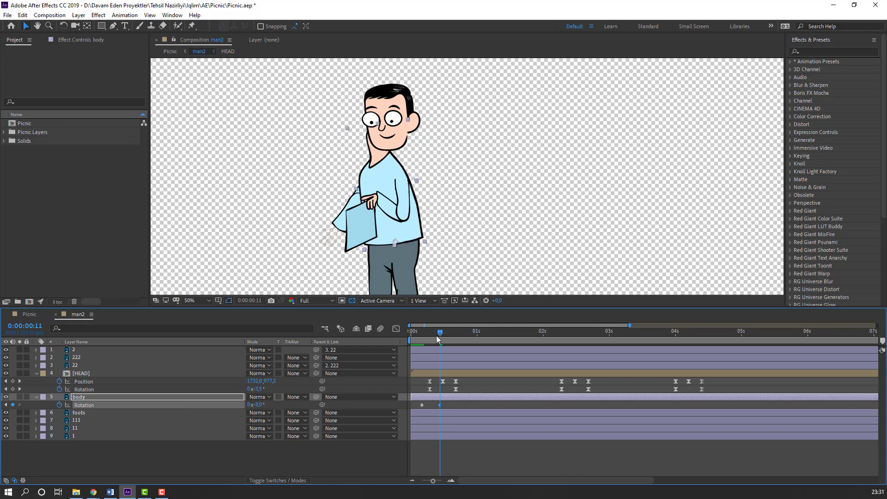
Go to the start of the man2 timeline and parent the HEAD and 222 layers to the body layer
drag(439, 339, 411, 340)
click(111, 373)
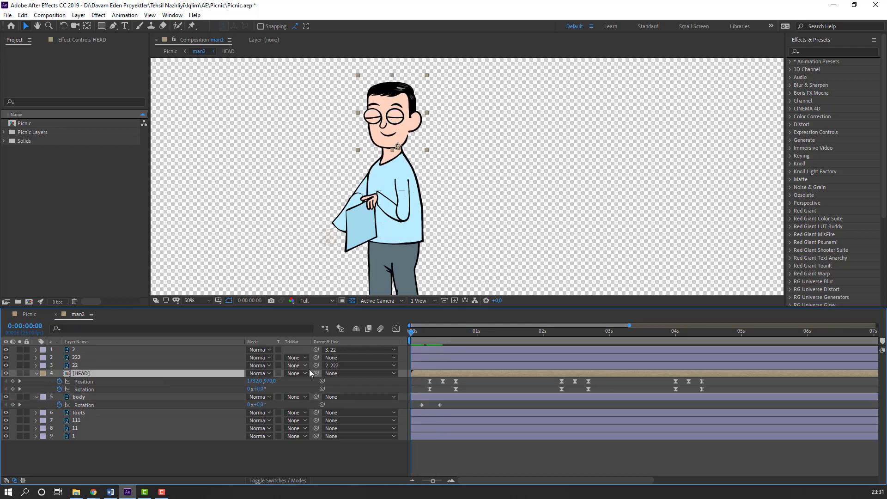
drag(316, 373, 79, 398)
mouse_move(415, 333)
mouse_down()
mouse_move(455, 341)
mouse_move(410, 343)
mouse_up()
click(81, 359)
drag(316, 357, 93, 401)
Set the opacity of layer 1, the open hand beside the towel, to 100%
click(75, 437)
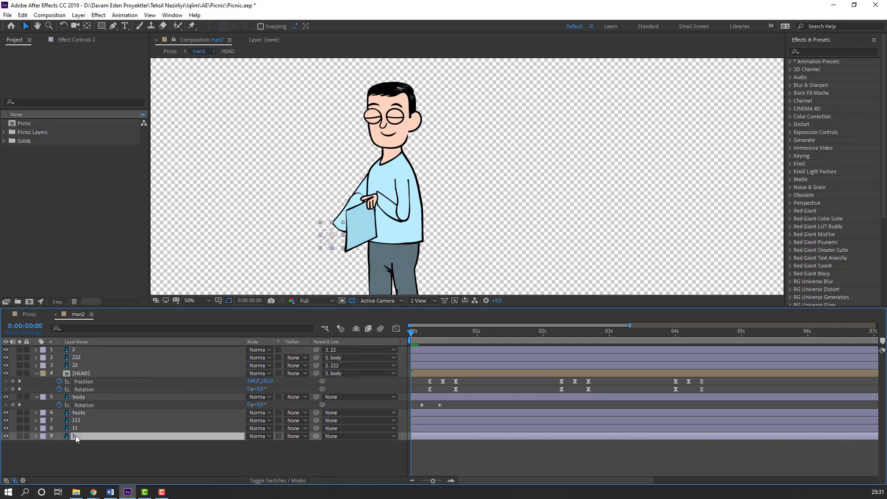
drag(352, 270, 376, 218)
scroll(376, 218, up, 1)
key(t)
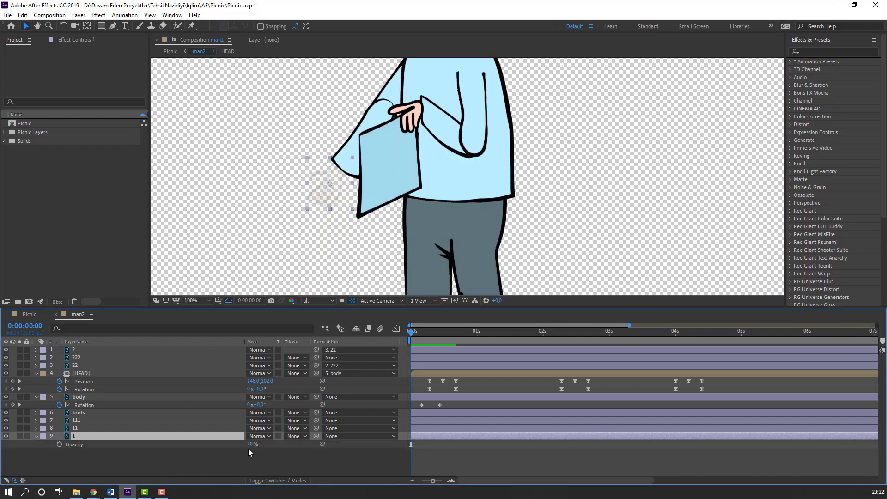
click(249, 444)
text(100)
key(Return)
key(Return)
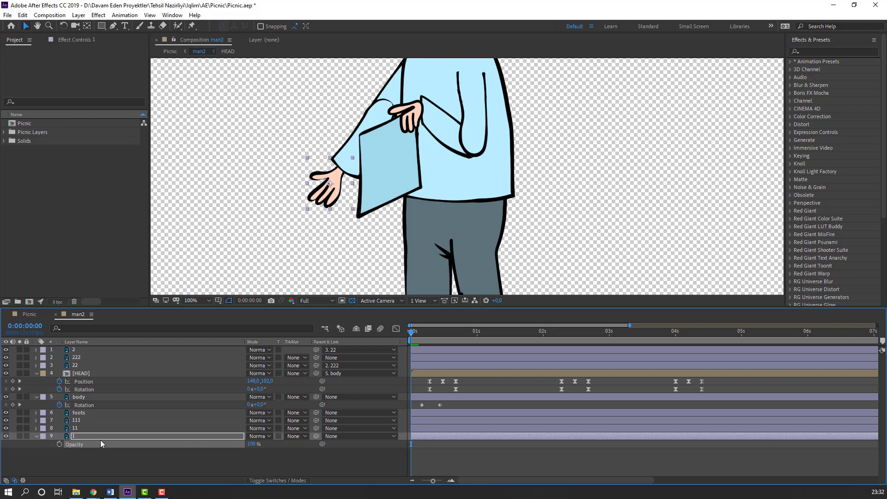
click(57, 461)
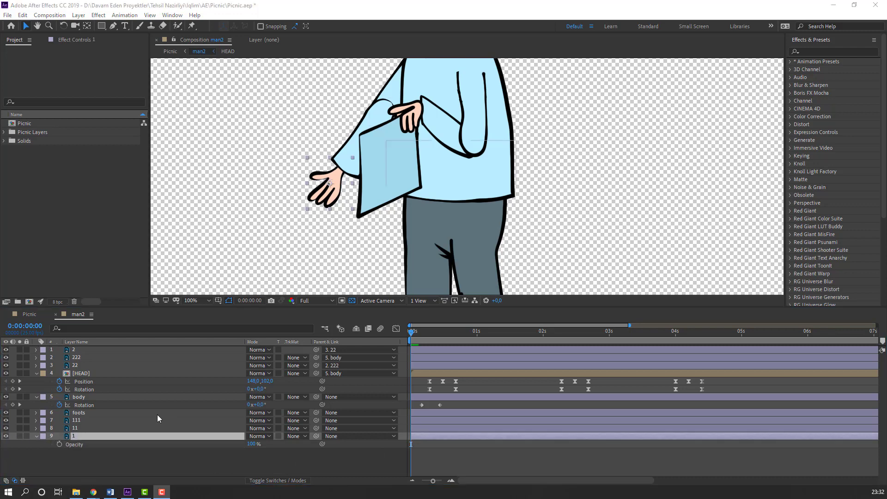
click(34, 435)
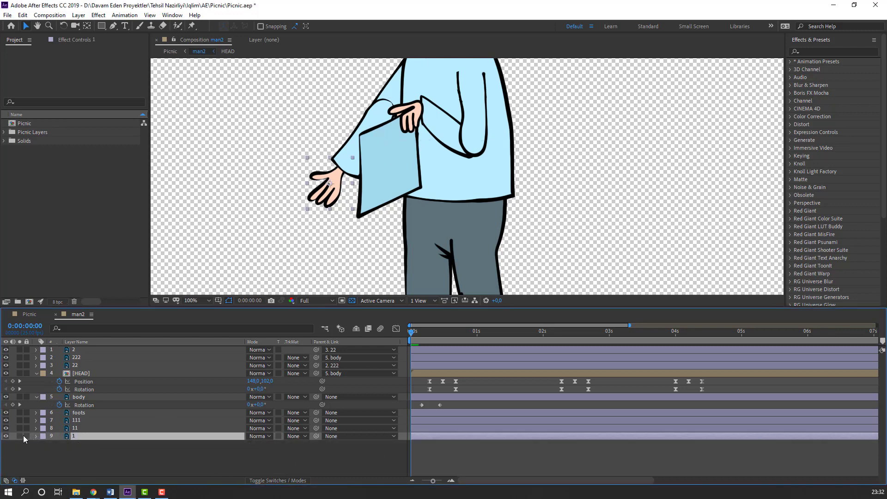
Isolate layer 1 and move its anchor point to the wrist end of the hand, then show all layers again
click(20, 436)
scroll(317, 184, up, 2)
key(y)
drag(231, 178, 262, 135)
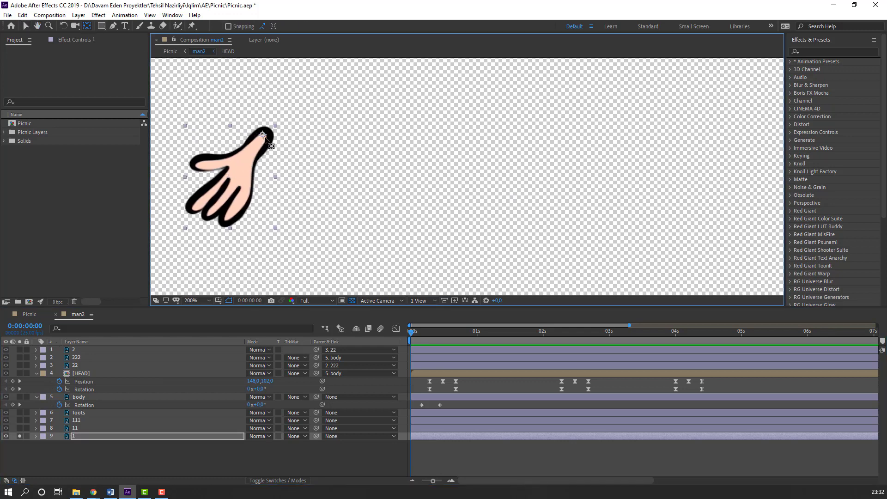
click(27, 26)
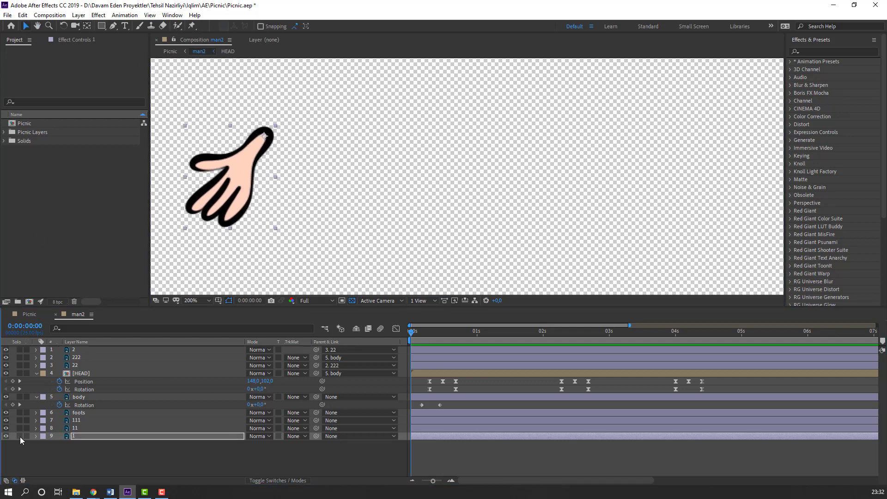
click(20, 436)
Isolate arm layer 11 and move its anchor point to the upper end of the sleeve, then end the isolation
click(71, 429)
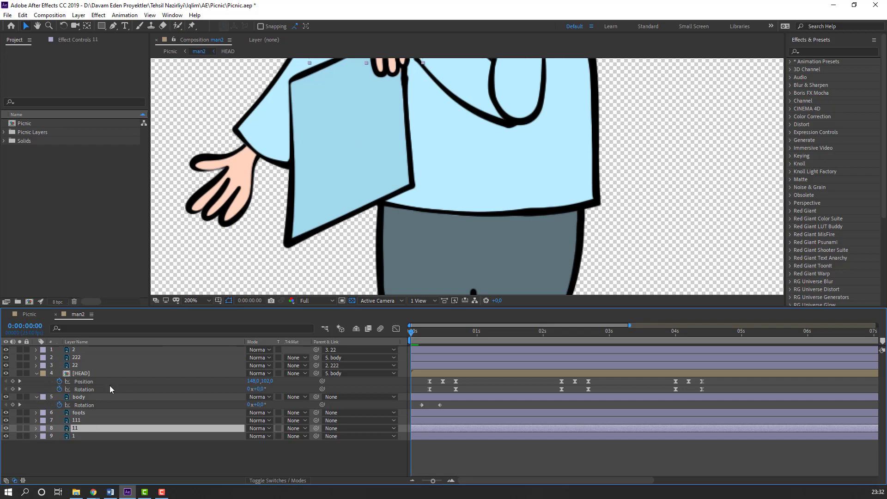
click(20, 428)
scroll(370, 192, down, 3)
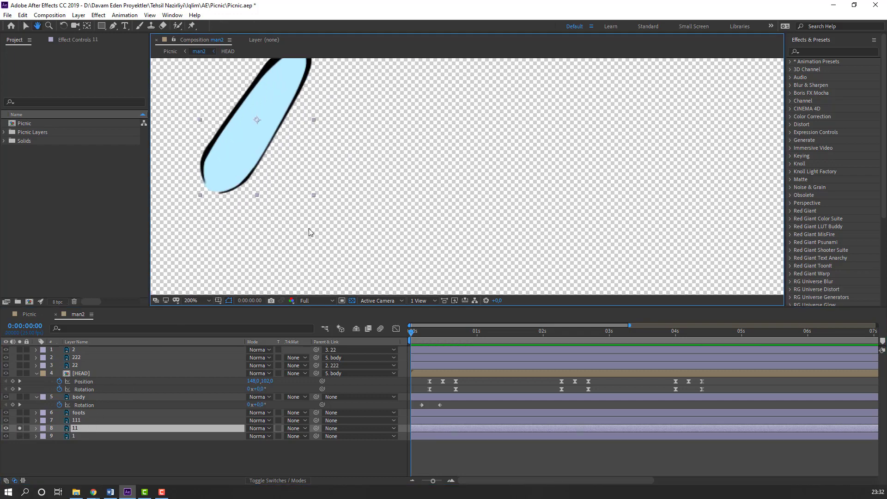
click(88, 27)
drag(320, 174, 341, 142)
click(26, 27)
click(20, 428)
Isolate sleeve layer 111 and move its anchor point to its rounded upper end, then end the isolation
click(77, 421)
click(20, 420)
click(87, 27)
drag(285, 226, 309, 191)
click(29, 27)
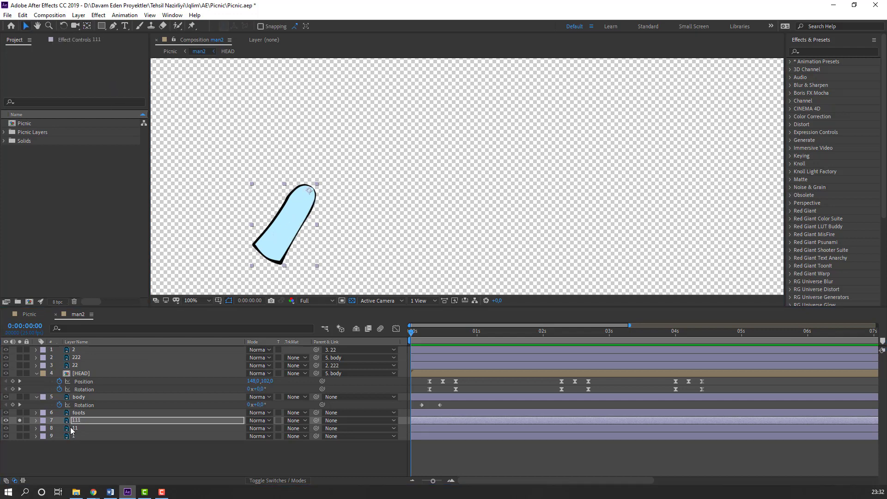
click(19, 420)
Parent layer 1 to 11, 11 to 111, and 111 to body, and check the arm's movement at 0:00:00:11
click(79, 435)
drag(316, 437, 137, 431)
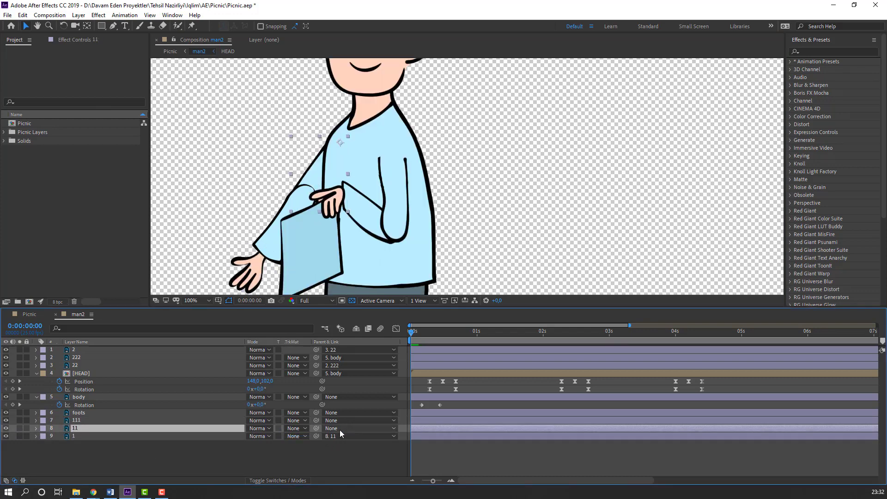
drag(316, 428, 74, 420)
drag(316, 420, 82, 396)
drag(417, 332, 440, 337)
scroll(430, 226, down, 1)
key(space)
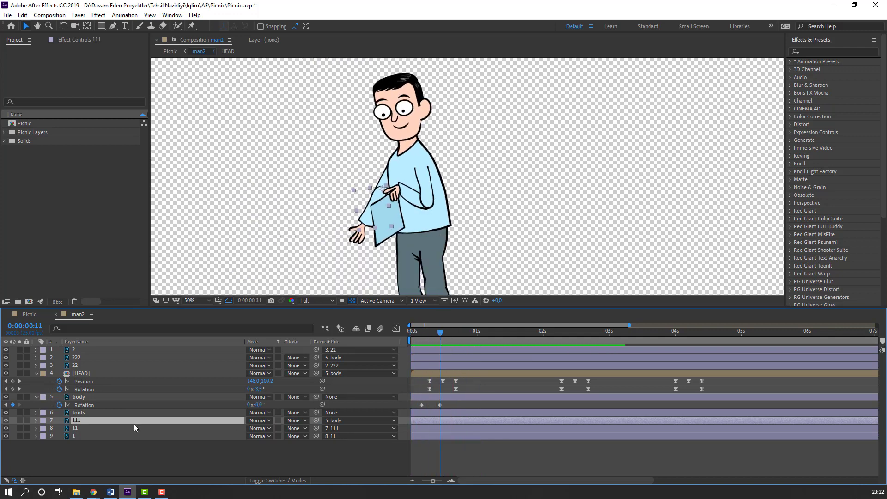
Set the body's Rotation keyframe at 0:00:00:11 to -3° and play the result
click(440, 405)
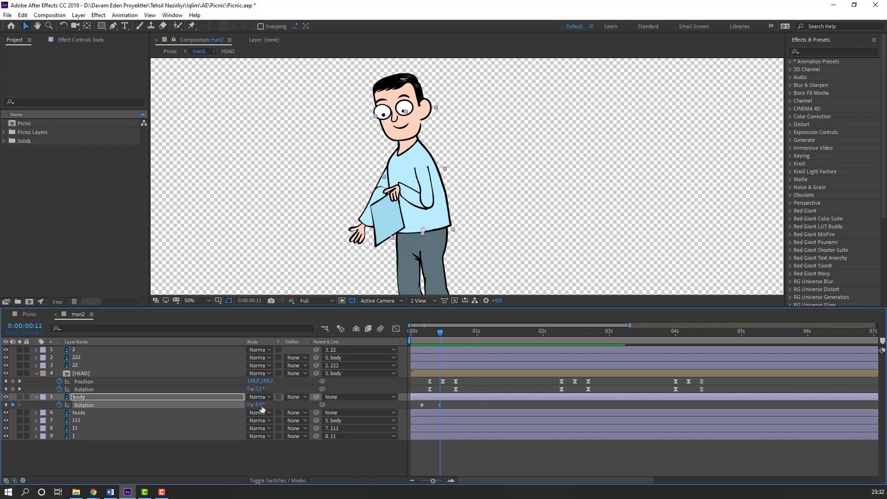
text(-3)
key(Return)
key(space)
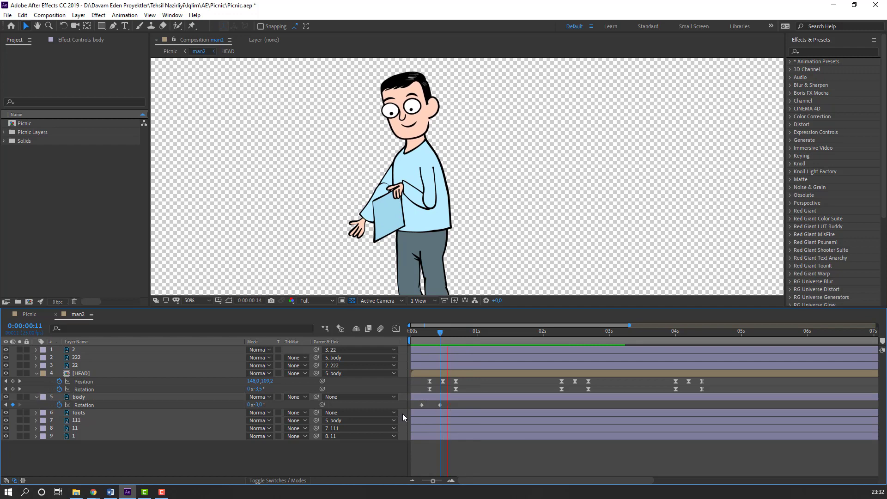
Apply Easy Ease to the two body Rotation keyframes
right_click(422, 406)
mouse_move(500, 403)
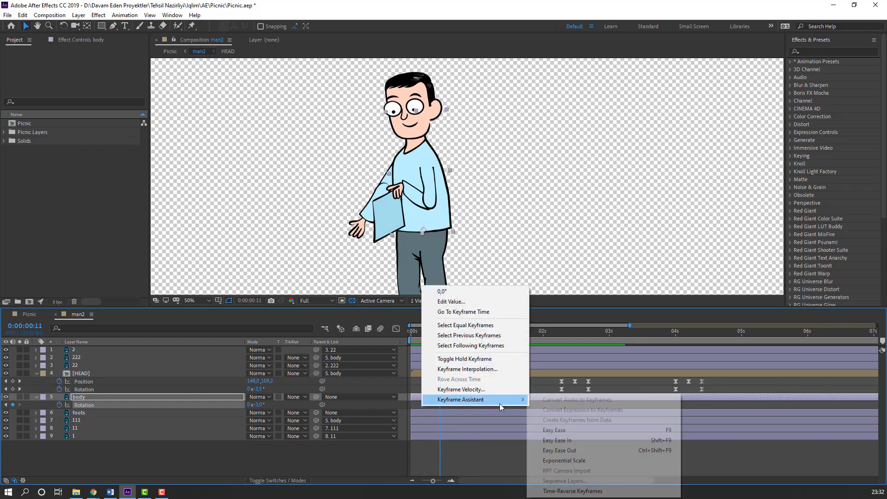
click(554, 430)
Add a body Rotation keyframe at 0:00:02:07, where the second head tilt starts, to hold the lean
drag(477, 333, 562, 332)
click(159, 381)
click(15, 407)
click(13, 405)
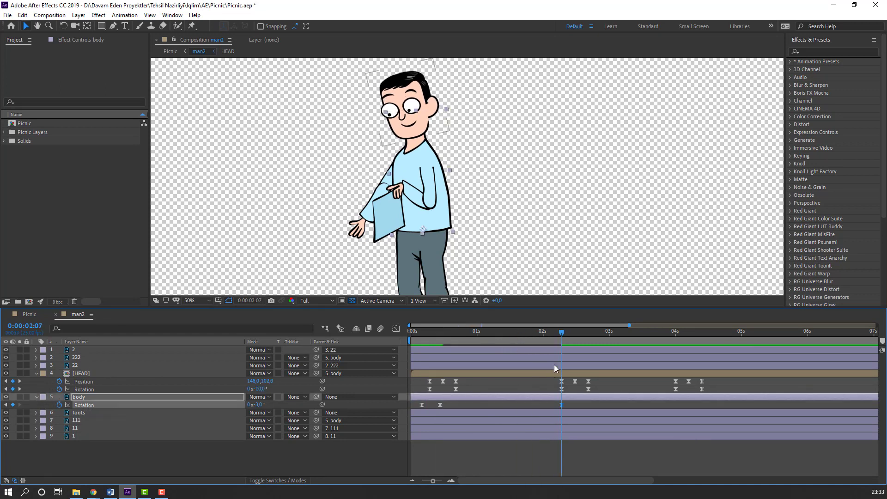
Keyframe the body's Rotation to 2° at 0:00:02:16 and preview the movement
drag(561, 330, 585, 332)
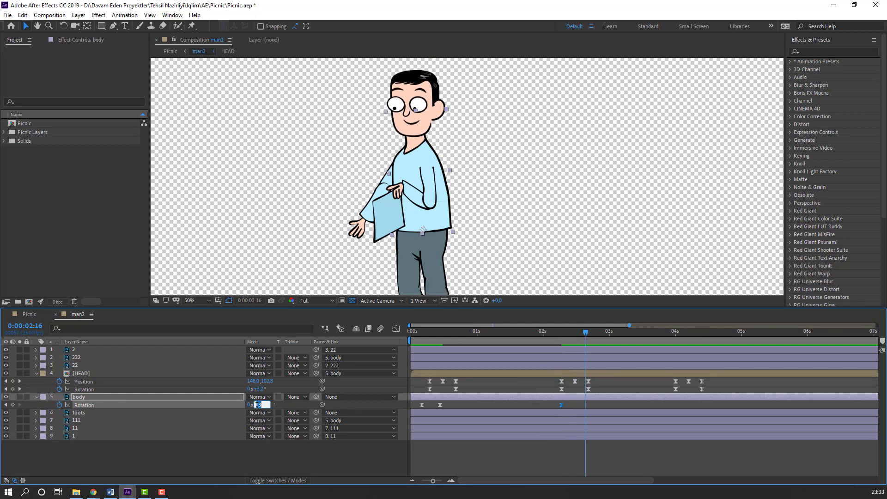
text(2)
key(Return)
key(space)
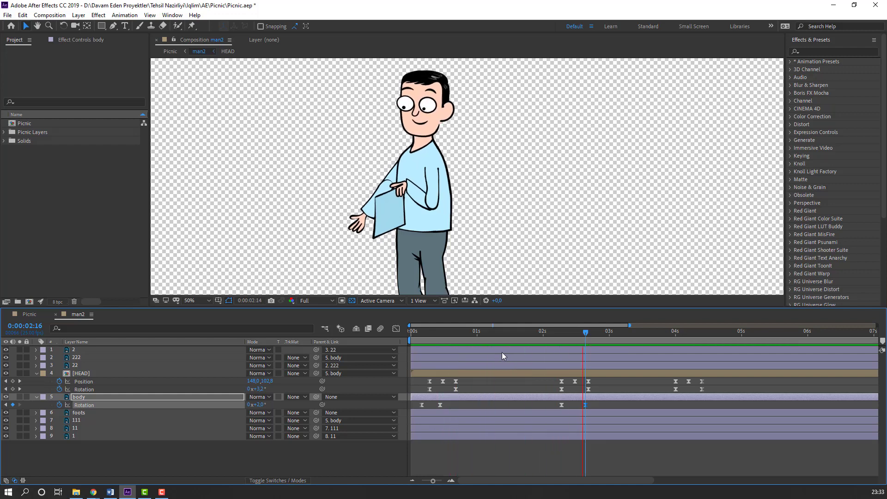
key(space)
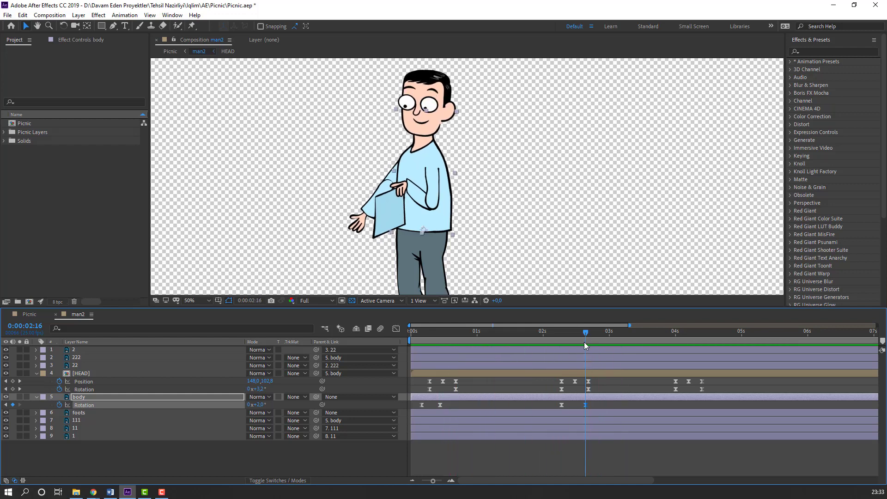
Reduce the body's Rotation at 0:00:02:16 to 1° and preview it
click(261, 405)
text(1)
key(Return)
key(space)
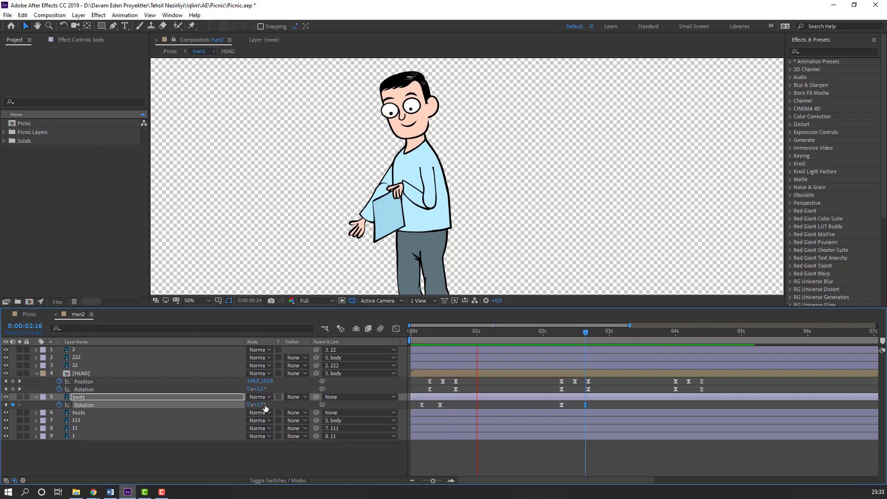
key(space)
Add body Rotation keyframes at 0:00:04:00 and 0:00:04:10, setting the last one to 0°, and play the animation
drag(648, 334, 703, 338)
click(13, 405)
text(0)
key(Return)
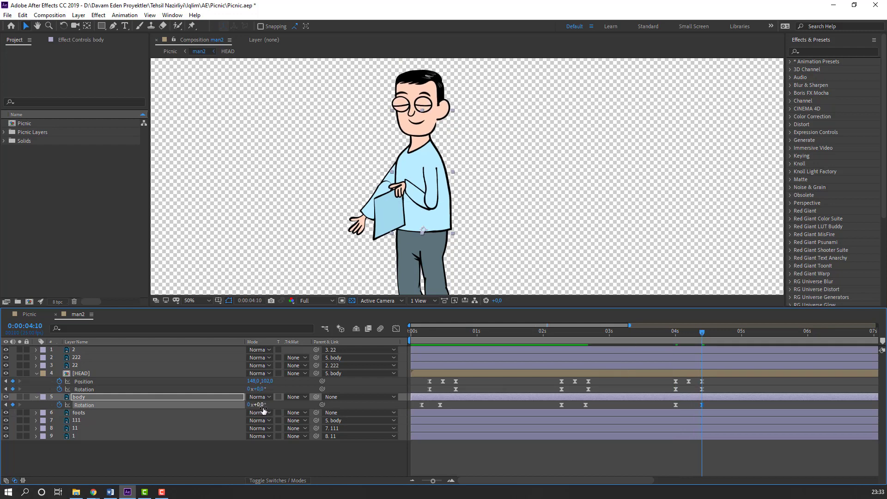
key(space)
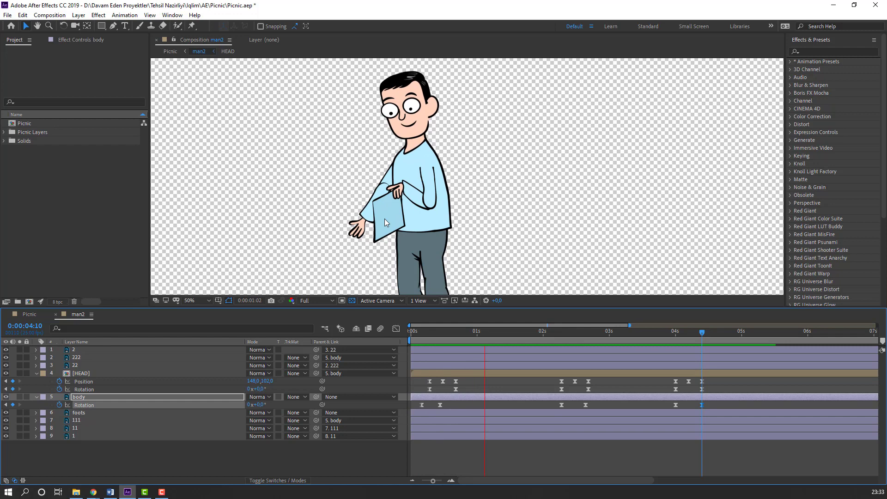
Save the project, switch to the Picnic composition and set its preview resolution to Quarter
click(427, 330)
key(ctrl+s)
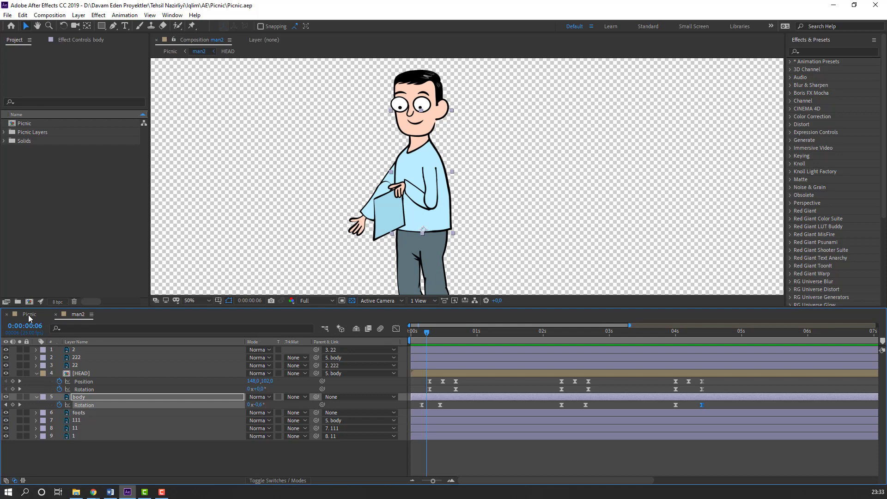
click(28, 315)
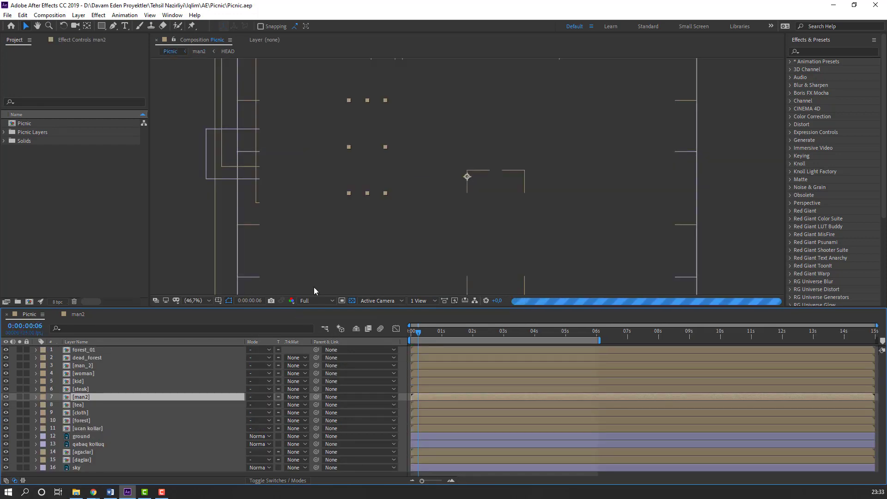
click(311, 303)
click(316, 352)
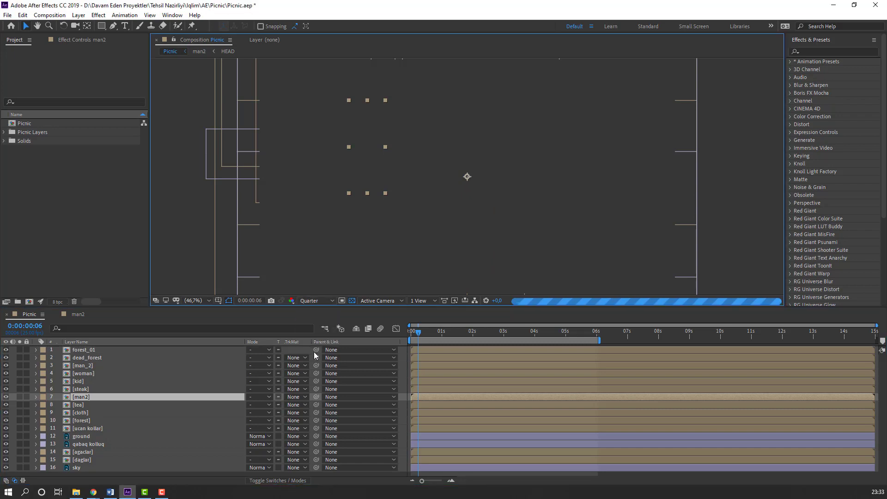
key(ctrl+s)
Cut the steak layer from the Picnic composition and paste it into the man2 composition above body
click(87, 390)
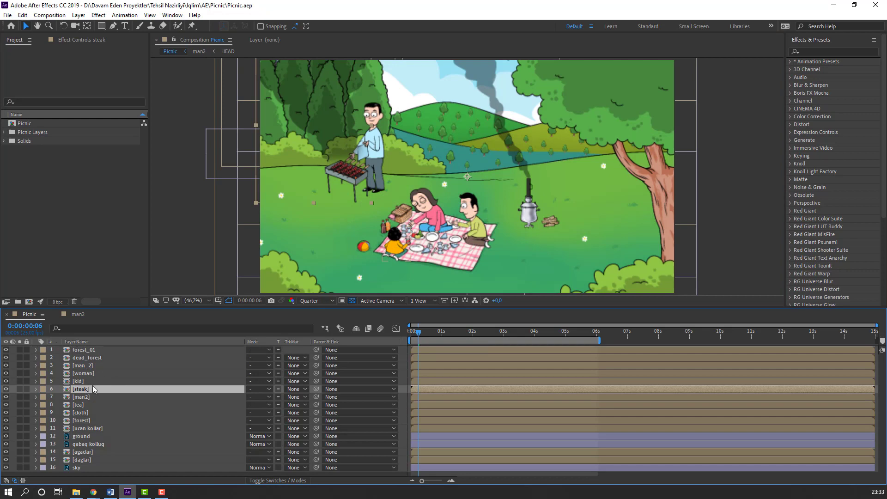
click(6, 390)
click(6, 390)
key(Delete)
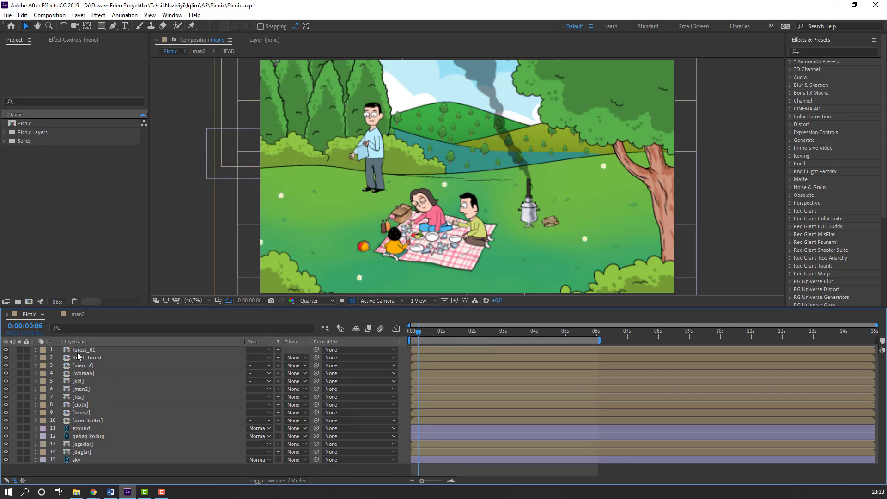
click(76, 314)
scroll(403, 223, down, 2)
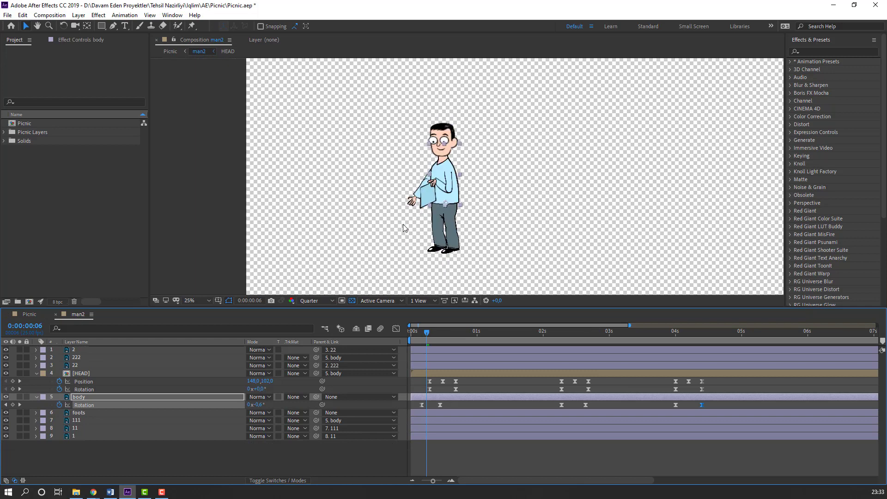
key(ctrl+v)
Scale the pasted steak layer to 100% and place the grill in front of the man's hand
drag(295, 104, 408, 236)
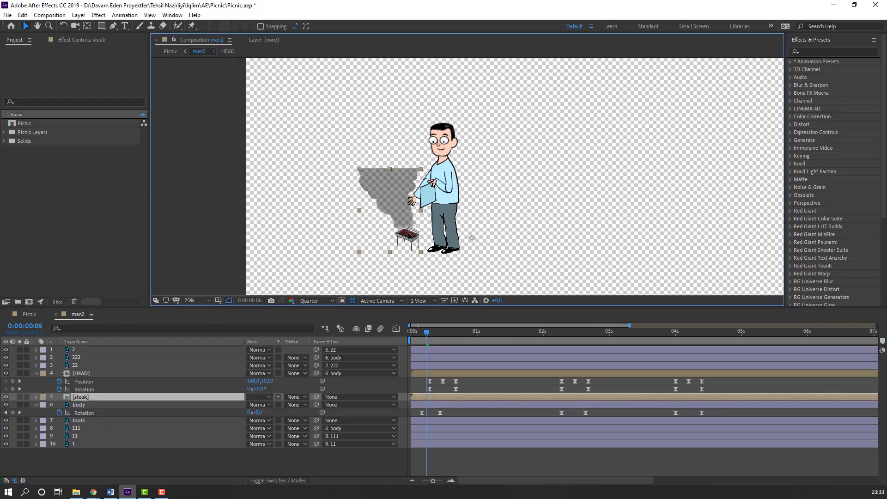
key(s)
drag(257, 405, 263, 406)
click(259, 405)
text(100)
key(Return)
drag(317, 223, 415, 210)
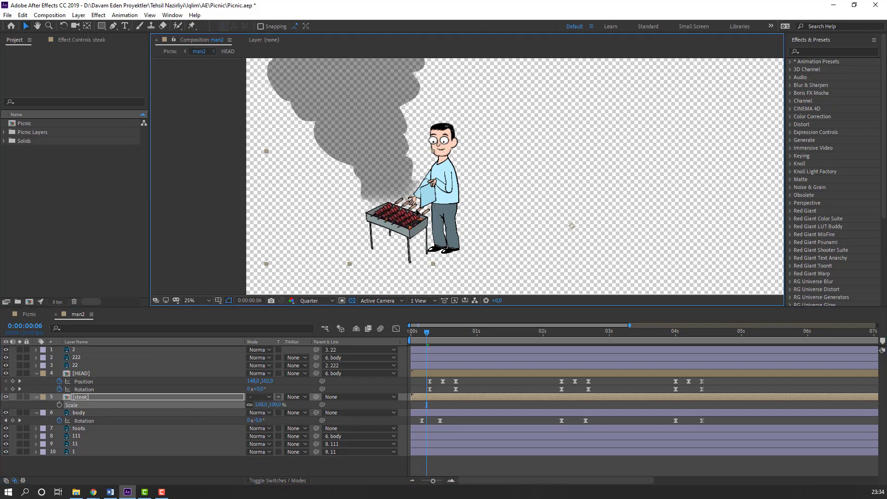
Check the grill's placement in the Picnic composition and nudge the steak layer slightly towards the man in man2
click(35, 315)
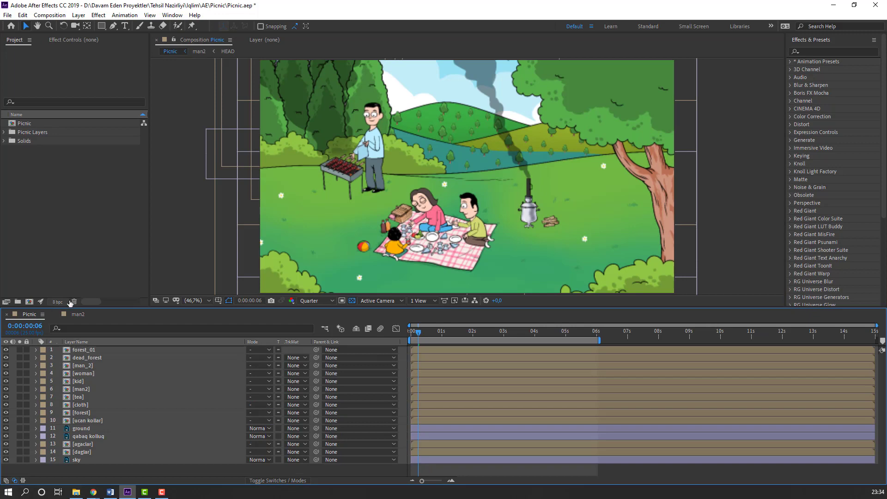
click(78, 314)
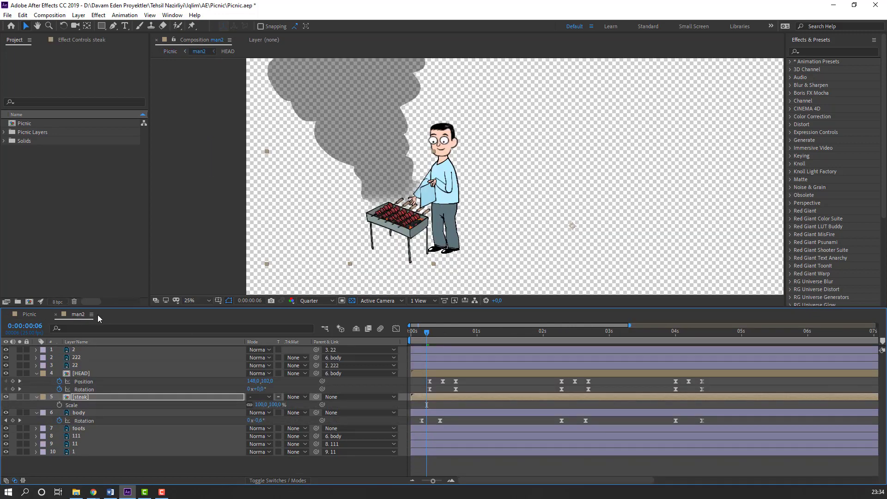
key(period)
key(period)
drag(426, 333, 404, 338)
drag(366, 269, 369, 267)
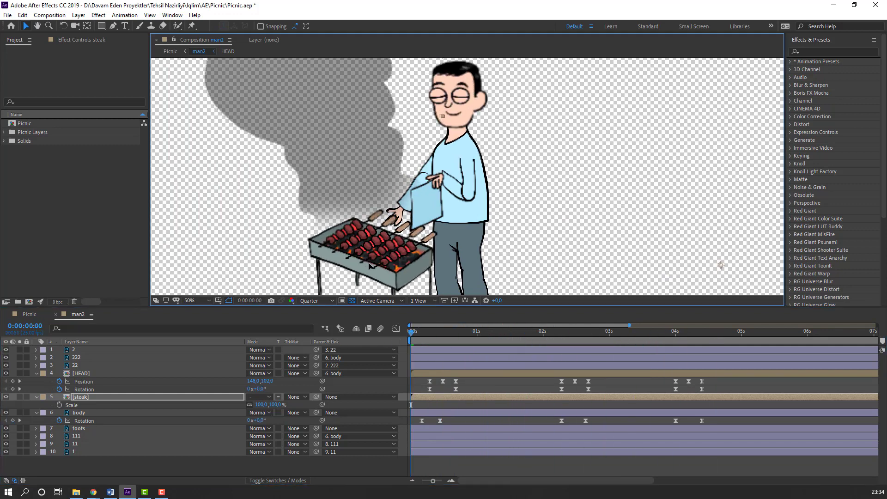
Cut the sis skewer layer from the steak composition and paste it into man2 above the steak layer
double_click(81, 397)
scroll(347, 189, up, 5)
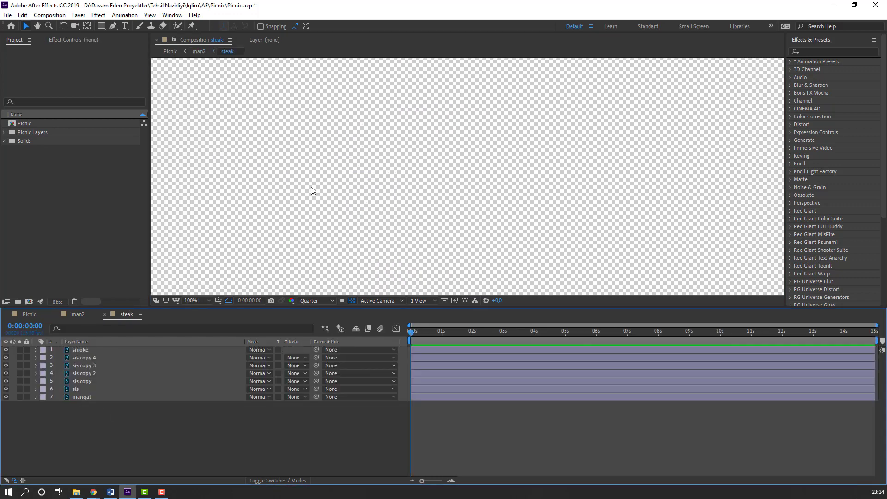
click(92, 358)
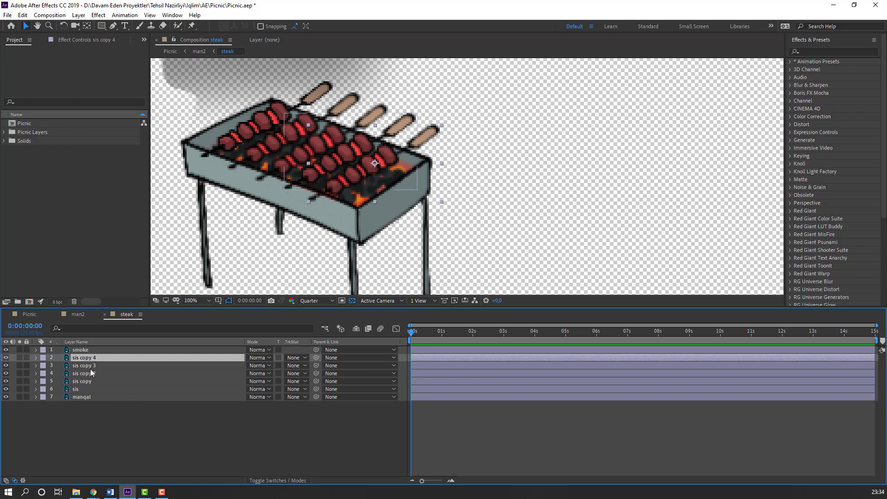
click(91, 381)
click(7, 382)
click(7, 382)
click(79, 391)
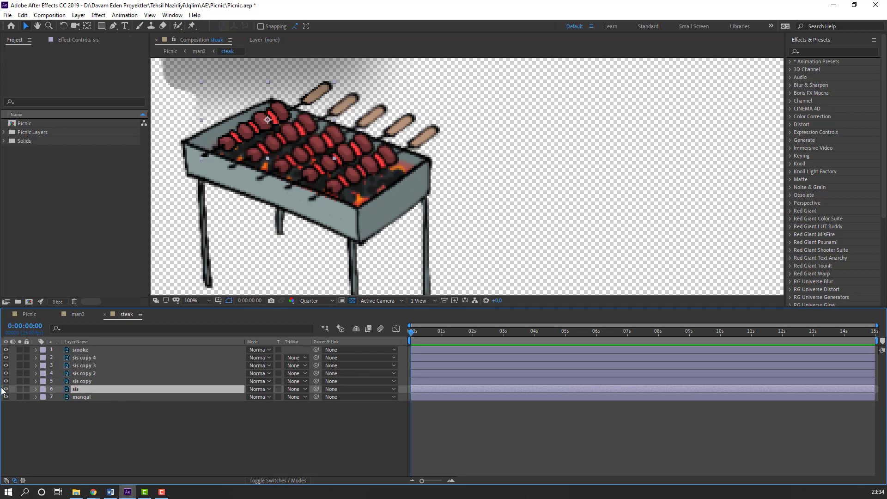
click(6, 389)
click(6, 389)
click(104, 404)
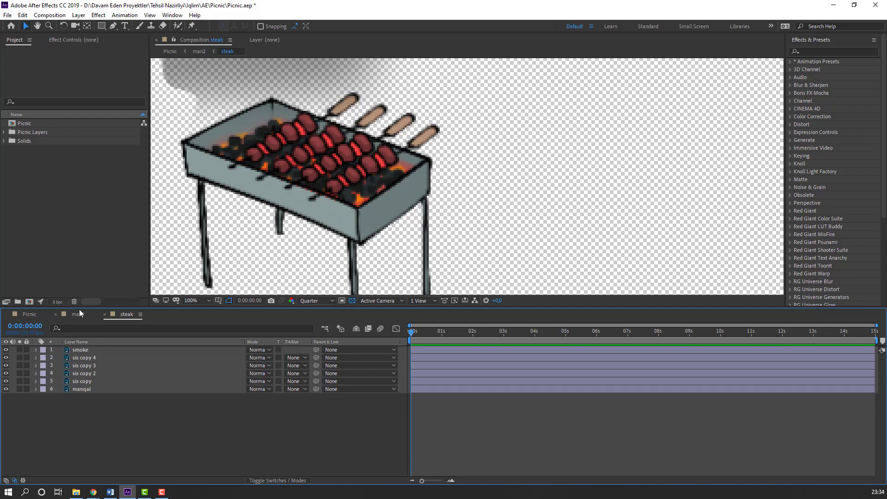
click(78, 314)
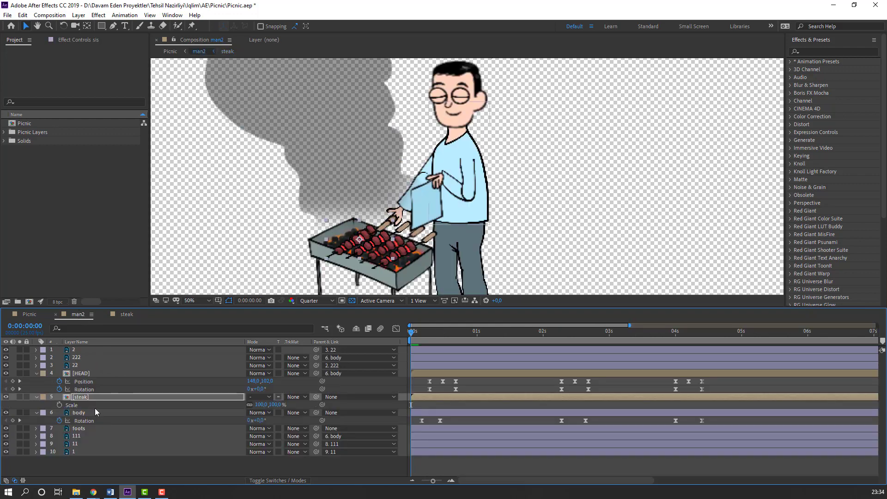
key(ctrl+v)
Position the sis skewer on the grill, and shift it together with the steak layer until its handle meets the man's hand
scroll(333, 240, up, 2)
drag(406, 215, 372, 200)
drag(482, 215, 411, 233)
ctrl+click(82, 405)
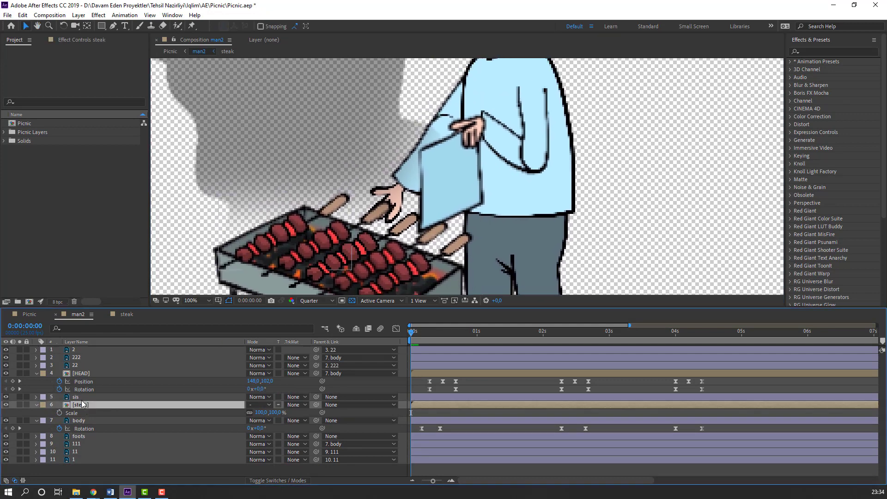
drag(346, 253, 387, 263)
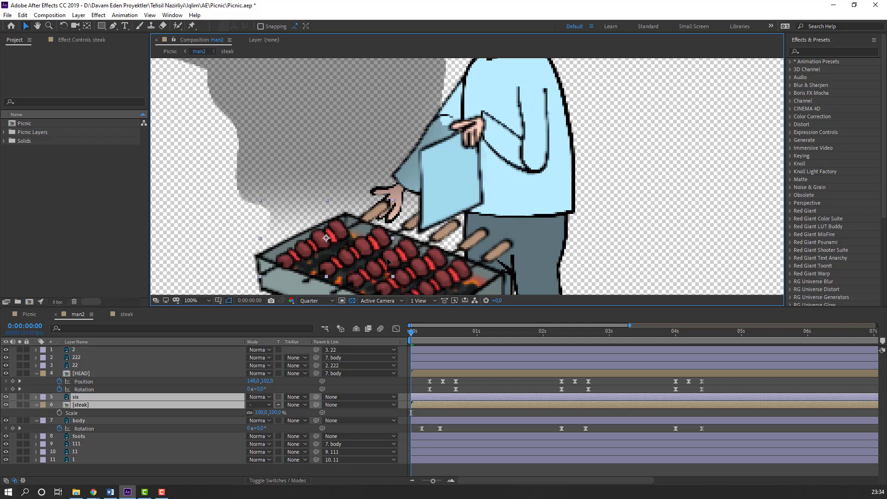
scroll(422, 249, down, 2)
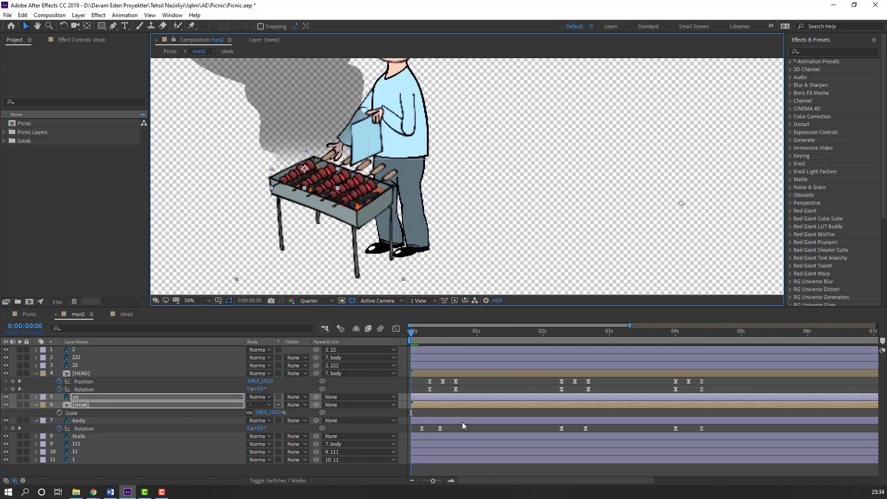
Parent the sis layer to hand layer 1 in the man2 composition
click(81, 399)
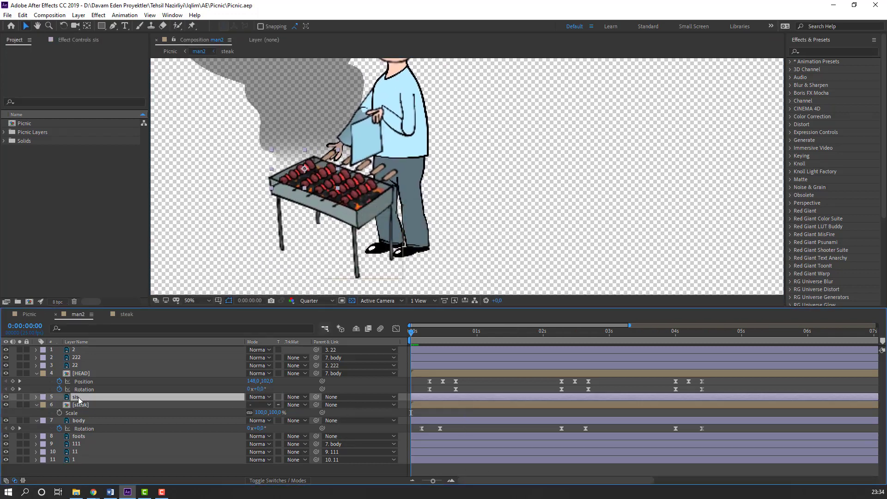
drag(316, 397, 74, 460)
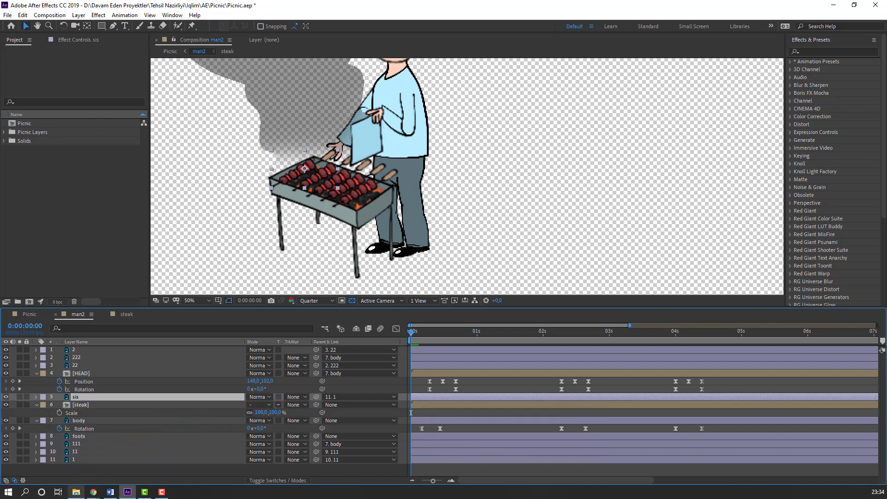
click(76, 461)
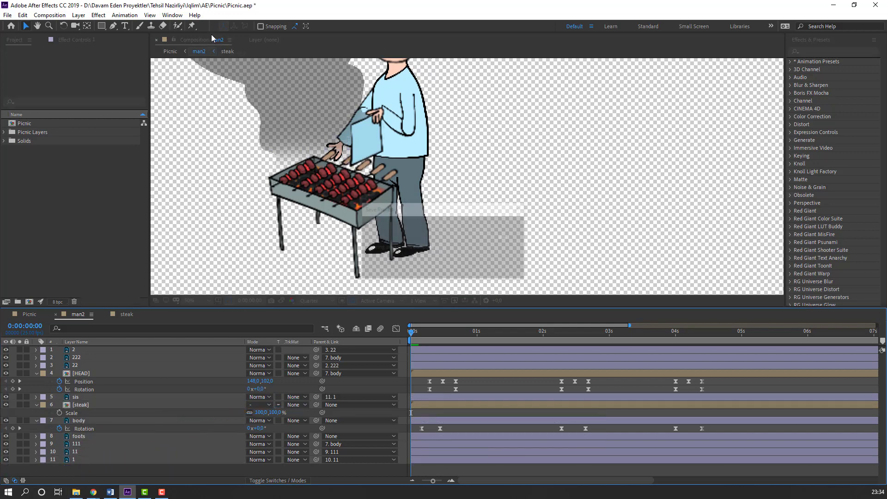
Open the Duik Bassel.2 script, ignore its update notice and show the rigging tools
click(172, 16)
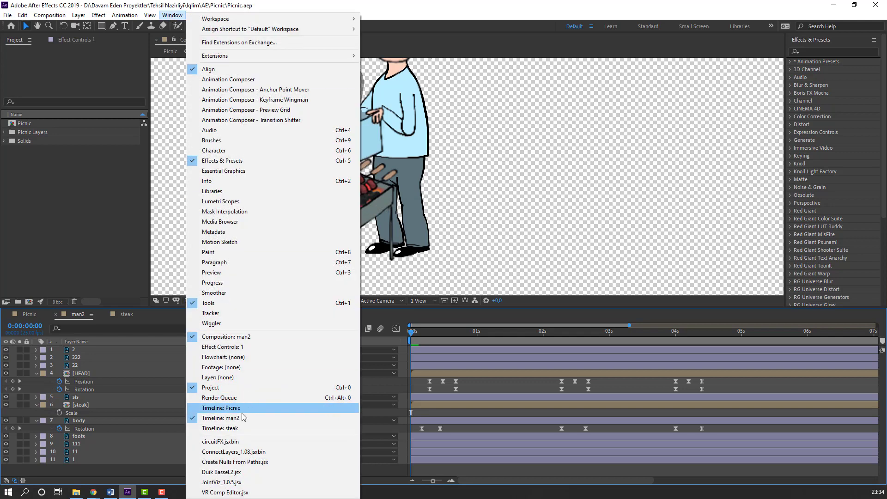
click(217, 473)
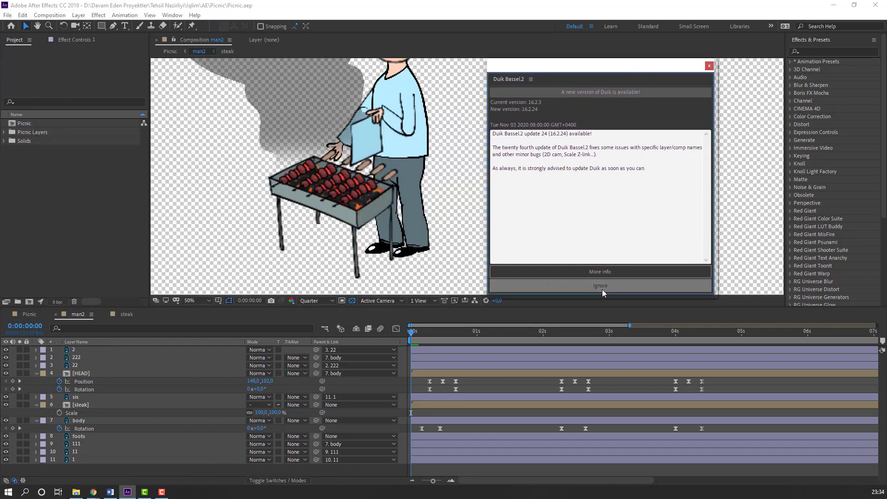
click(616, 284)
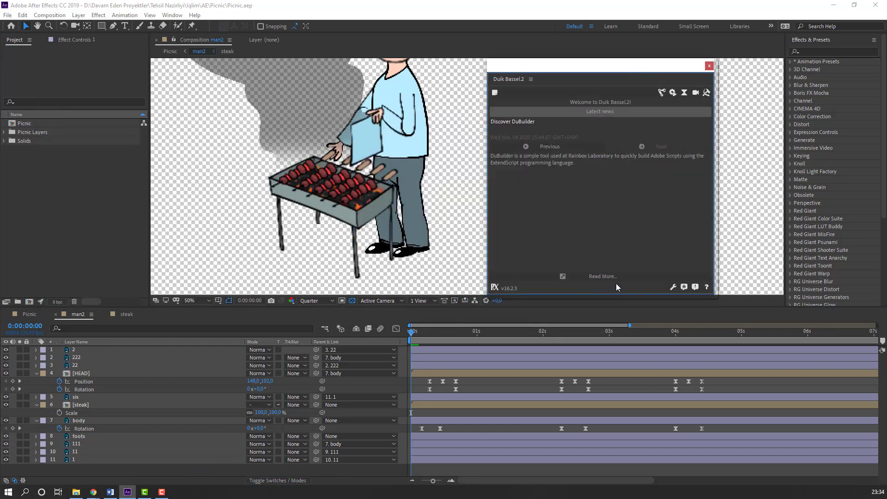
click(662, 93)
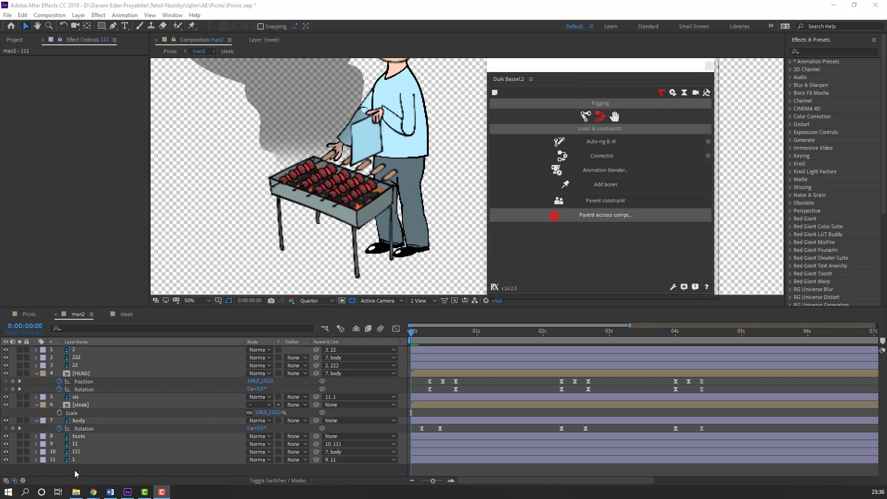
Apply Duik's Auto-rig & IK to arm layers 1, 11 and 111, and collapse the new controller's properties
drag(75, 470, 77, 445)
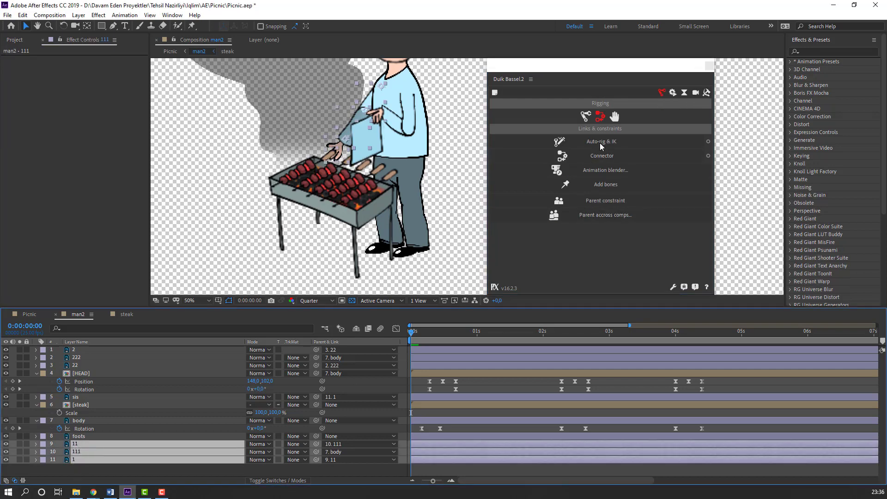
click(617, 142)
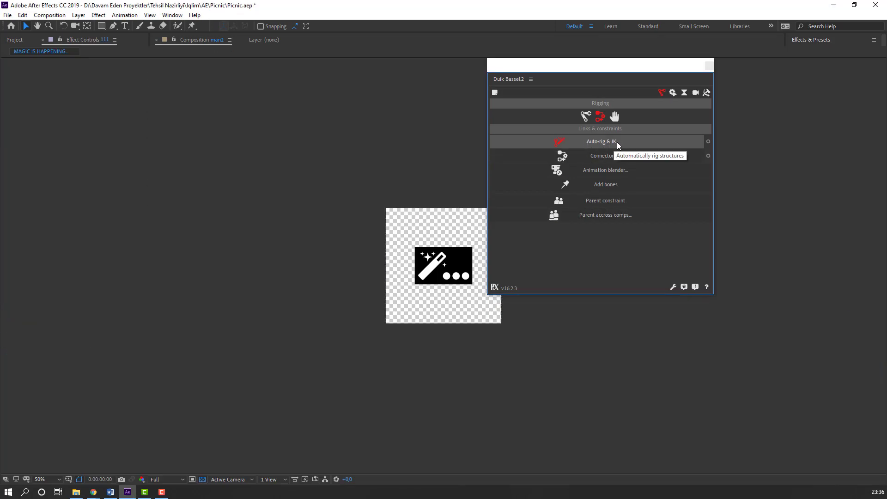
click(322, 192)
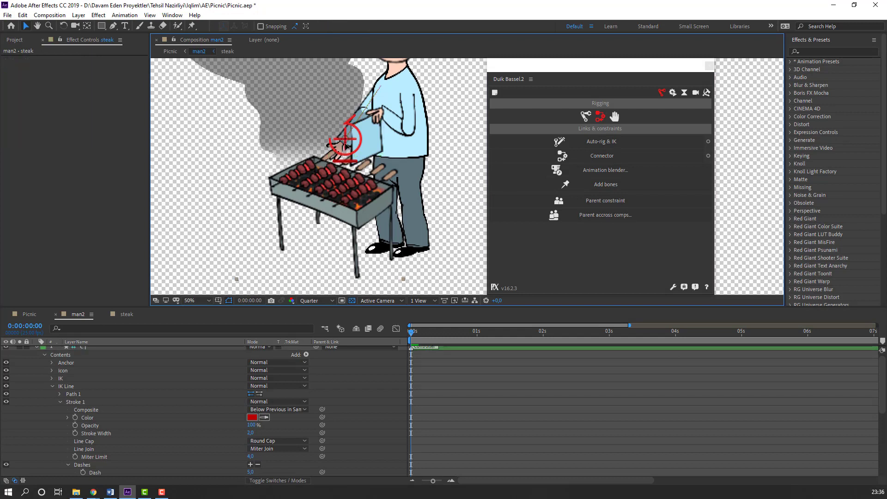
scroll(64, 437, up, 1)
click(36, 351)
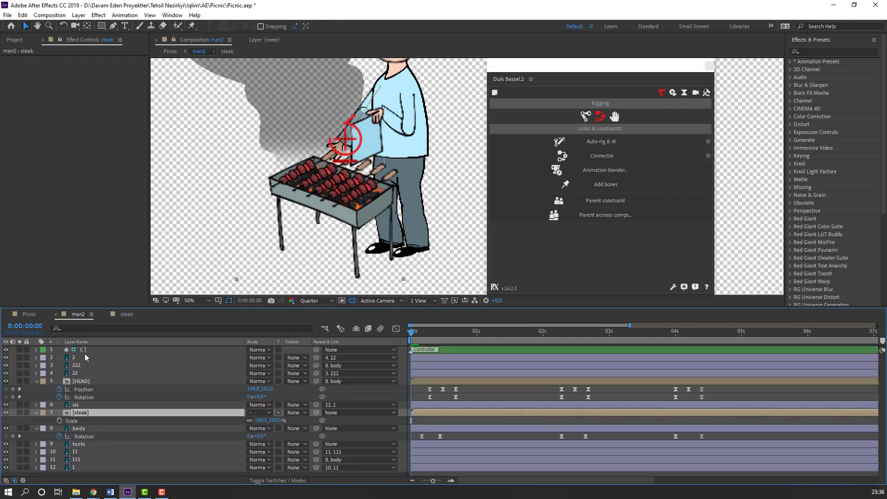
Test the first arm's IK controller by moving it around the man's hand
click(84, 350)
click(339, 137)
mouse_move(339, 137)
mouse_down()
mouse_move(341, 145)
mouse_move(354, 110)
mouse_move(332, 116)
mouse_move(342, 151)
mouse_move(354, 135)
mouse_up()
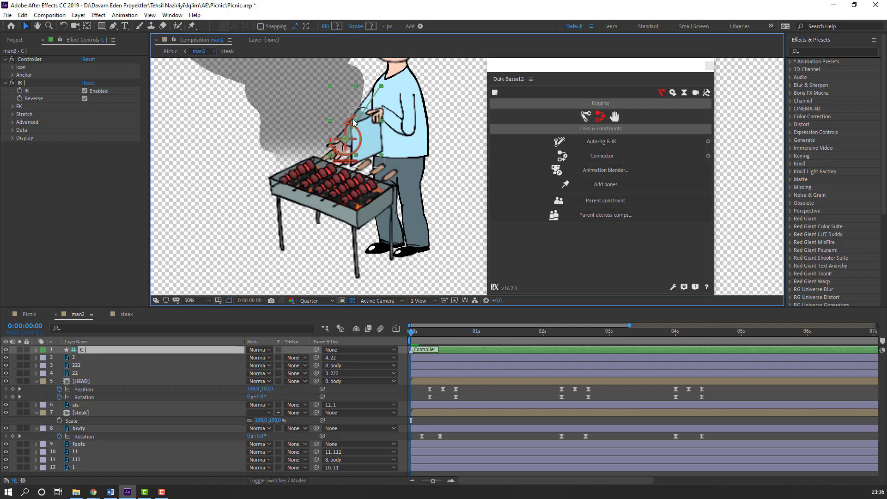
Collapse the HEAD, steak and body properties, and apply Auto-rig & IK to the other arm's layers 2, 22 and 222
click(411, 125)
key(period)
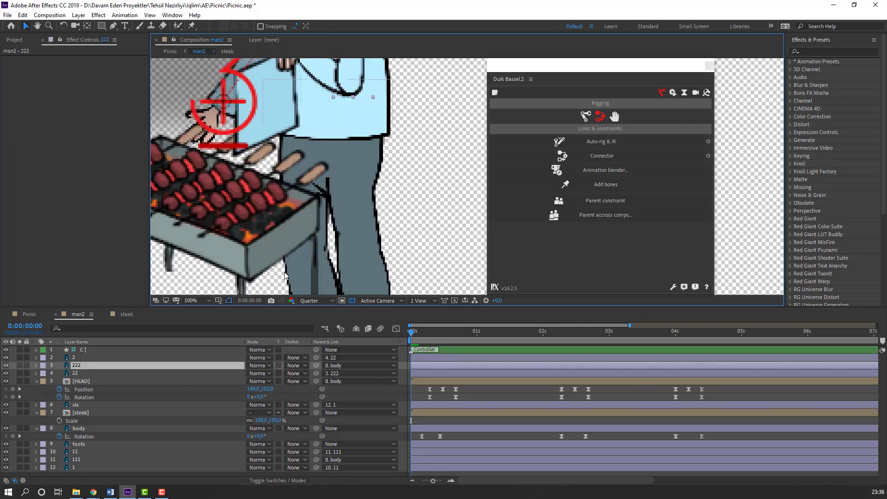
click(36, 381)
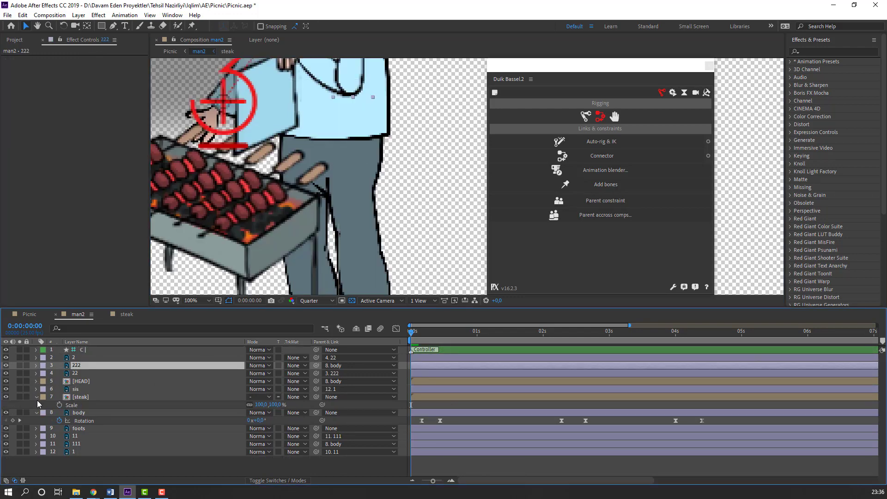
click(36, 397)
click(36, 405)
click(75, 374)
shift+click(78, 358)
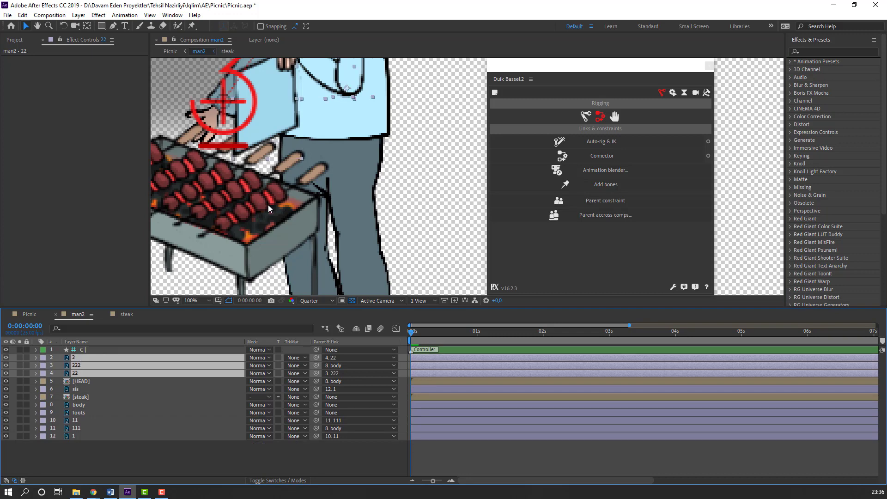
drag(352, 189, 277, 238)
click(608, 147)
Test the second arm's IK controller by moving and rotating it, undoing each change
key(v)
drag(242, 157, 328, 160)
key(ctrl+z)
key(r)
mouse_move(257, 358)
mouse_down()
mouse_move(274, 358)
mouse_move(265, 359)
mouse_up()
key(ctrl+z)
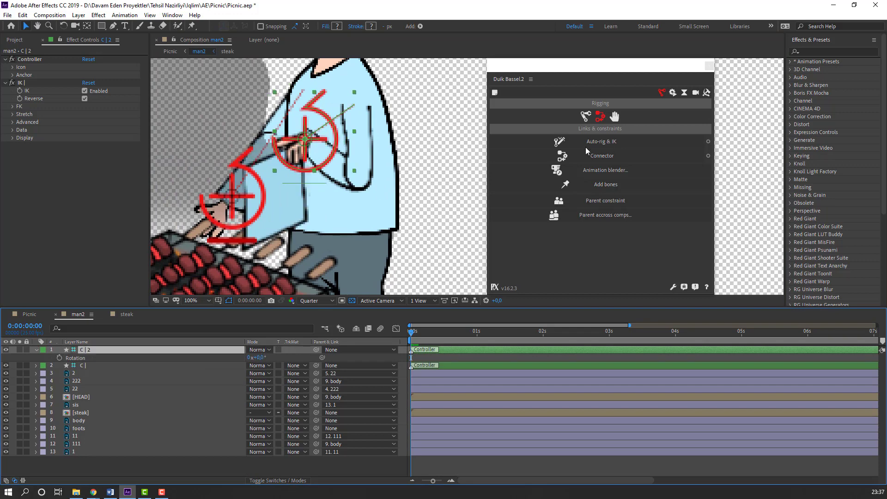
Close the Duik Bassel.2 panel, fit the whole composition in view and save the project
drag(642, 69, 618, 96)
click(662, 85)
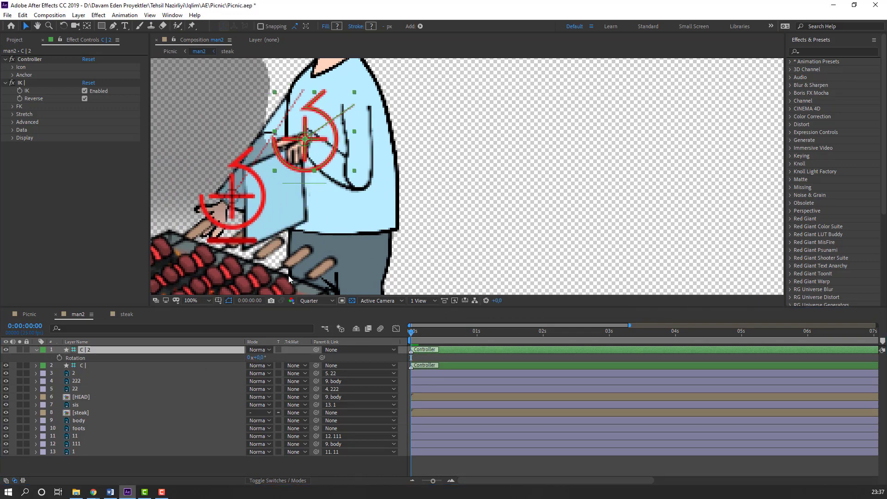
key(shift+slash)
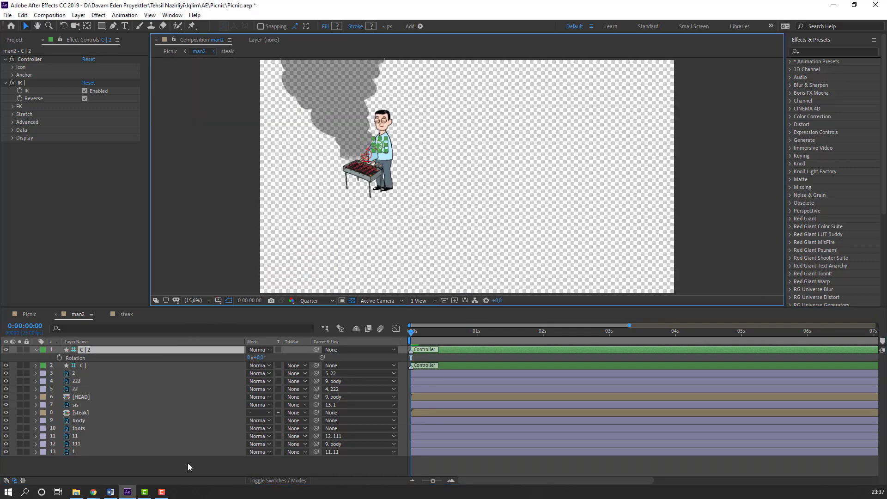
key(ctrl+s)
Keyframe the C | 2 controller's rotation at 30° at the start of the man2 timeline
scroll(415, 138, up, 5)
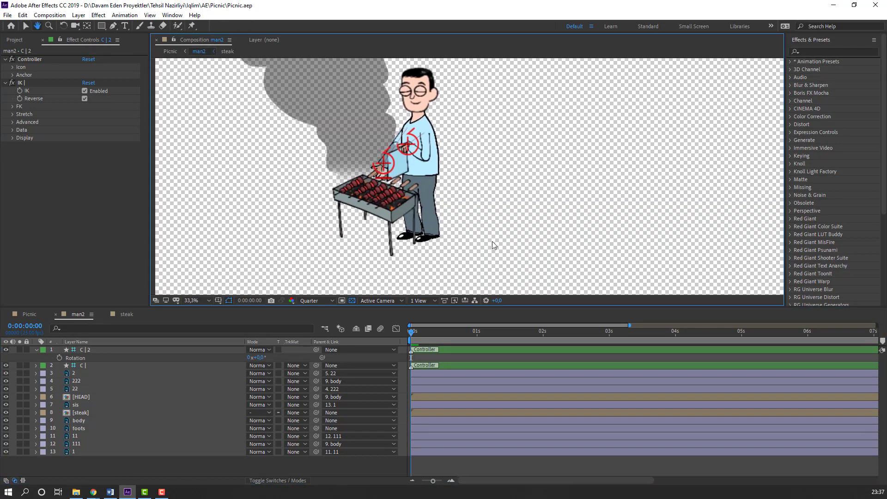
drag(424, 142, 514, 186)
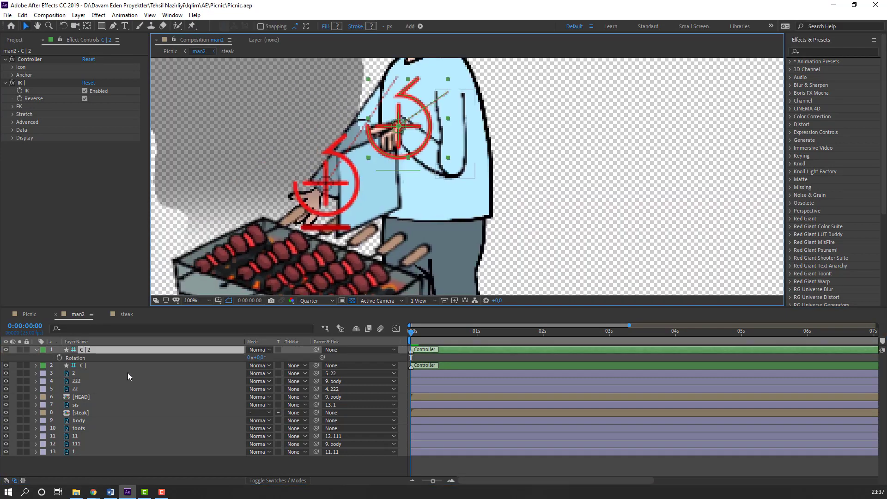
key(r)
key(r)
drag(264, 358, 278, 358)
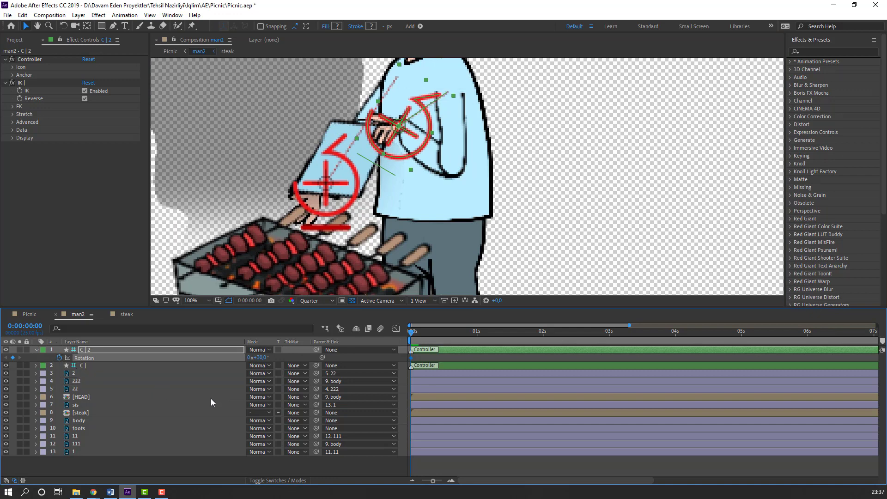
Keyframe the fanning hand's return rotation at frame 10 and paste the 30° starting keyframe at frame 20
key(space)
drag(264, 360, 254, 362)
key(shift+Page_Down)
drag(423, 356, 395, 366)
key(ctrl+v)
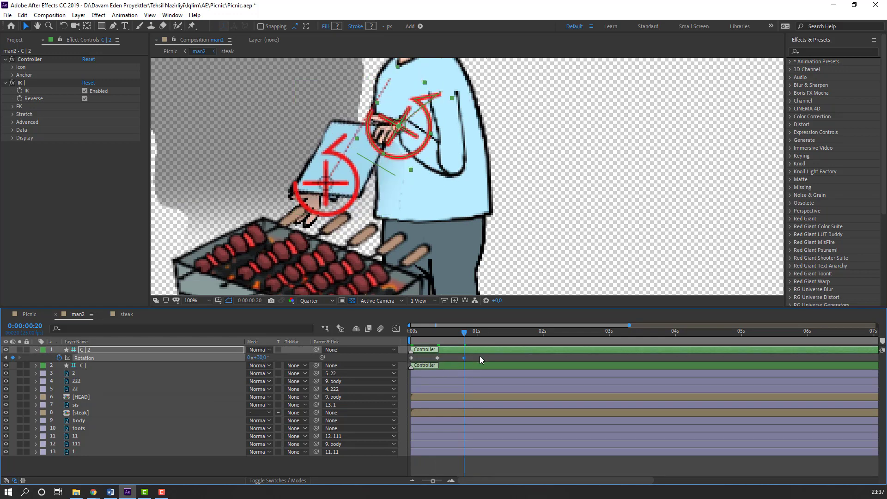
Apply Easy Ease to the three C | 2 rotation keyframes and play back the fanning motion
drag(480, 360, 388, 375)
right_click(411, 358)
mouse_move(484, 477)
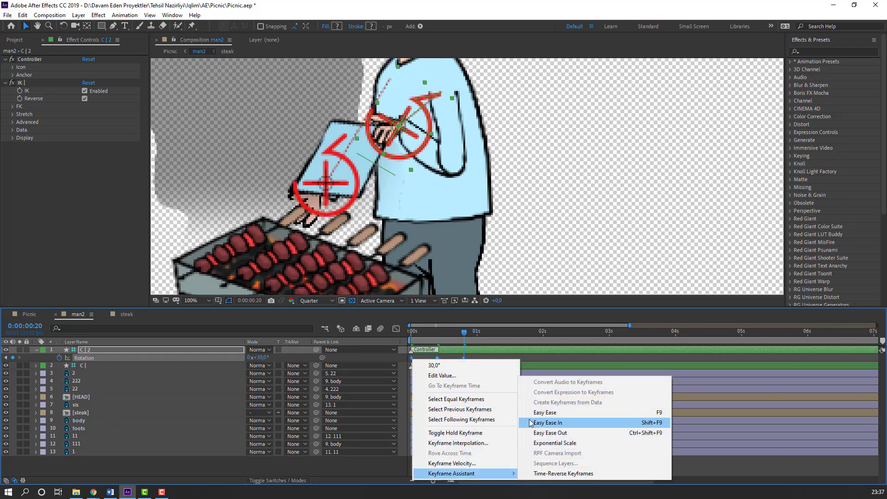
click(542, 413)
key(space)
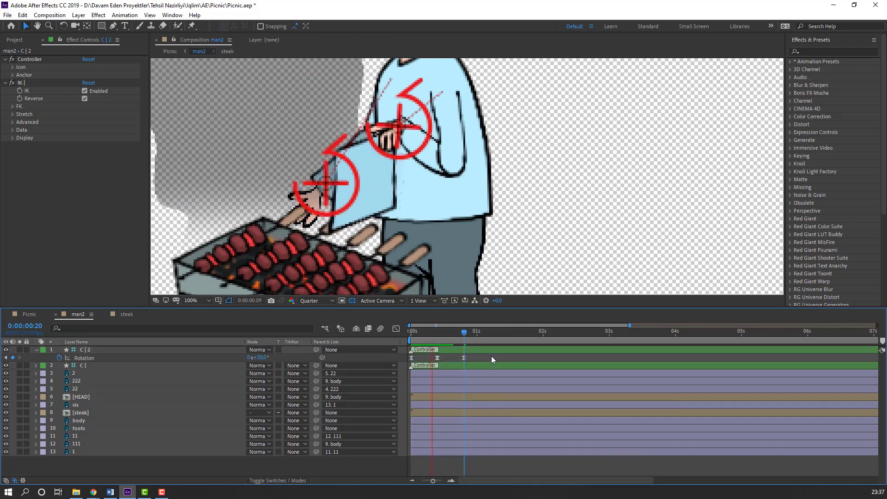
scroll(360, 176, down, 4)
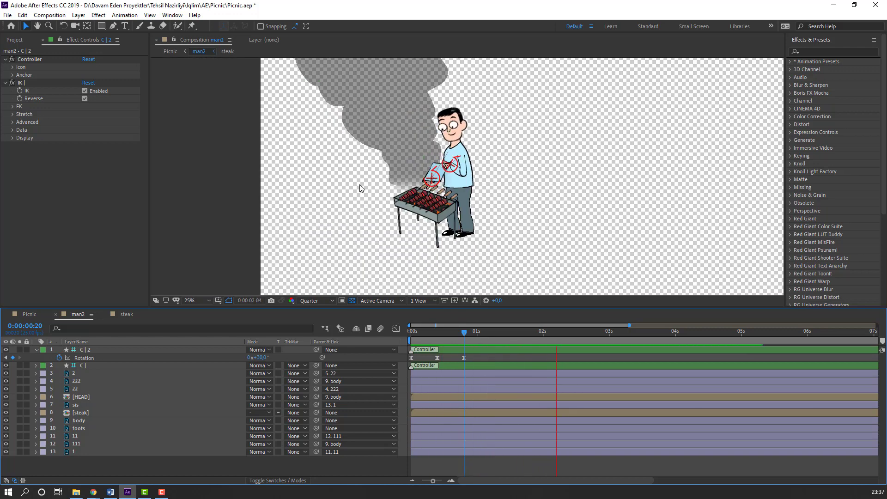
key(space)
key(space)
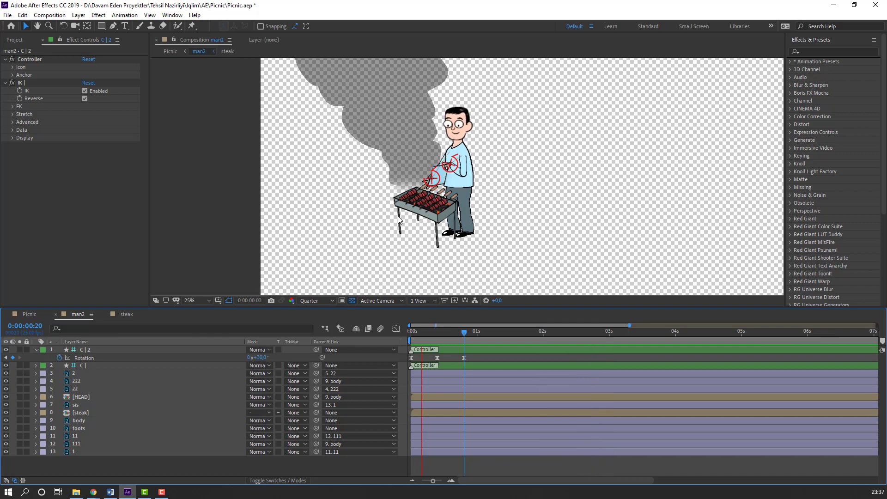
Add the expression loopOutDuration(type = "cycle", duration = 0) to the C | 2 controller's rotation and play back the looped fanning
drag(431, 335, 389, 358)
drag(479, 365, 390, 354)
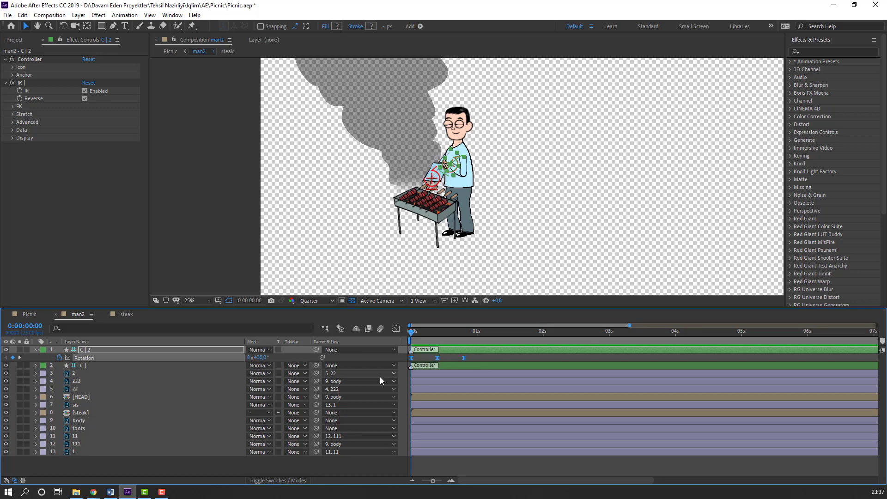
alt+click(59, 358)
click(281, 365)
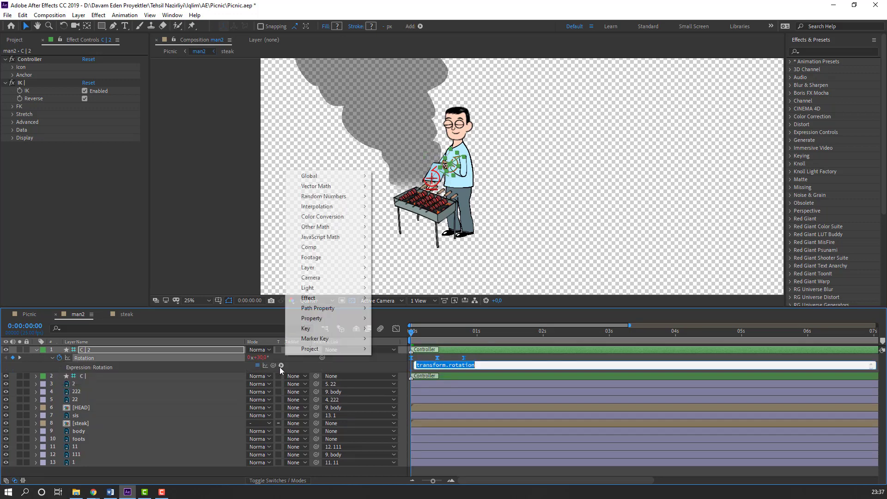
mouse_move(333, 319)
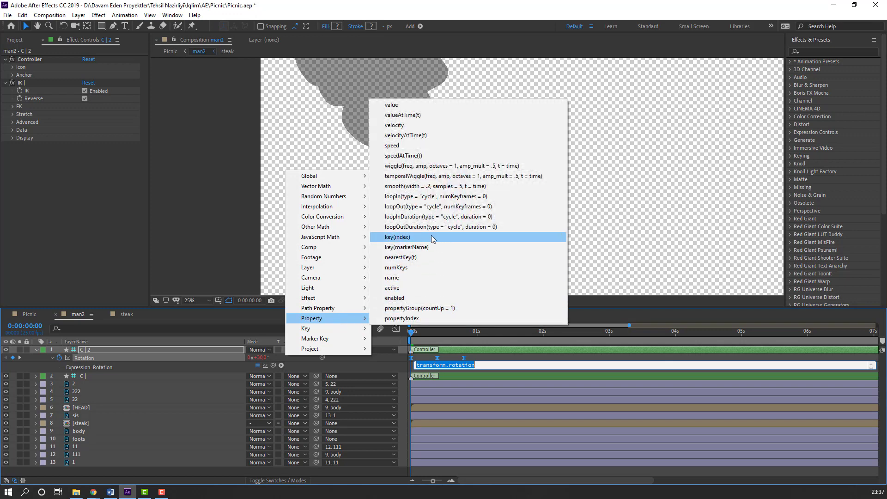
click(439, 227)
click(346, 263)
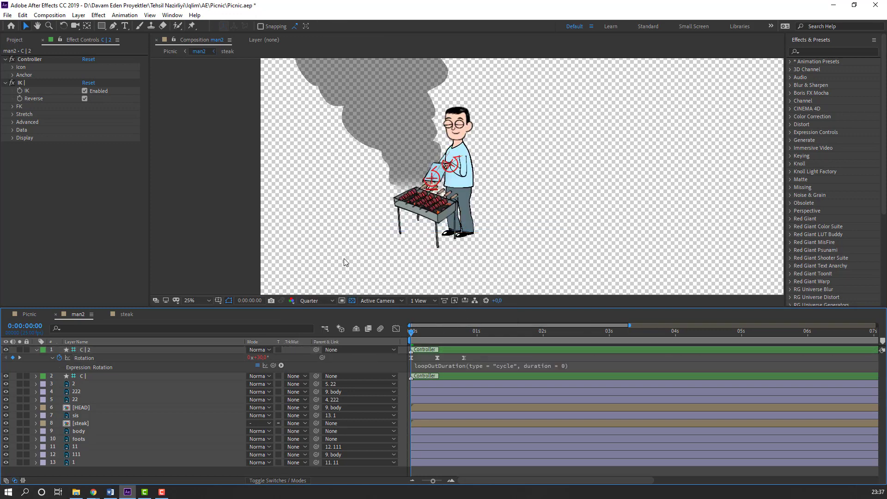
key(space)
key(period)
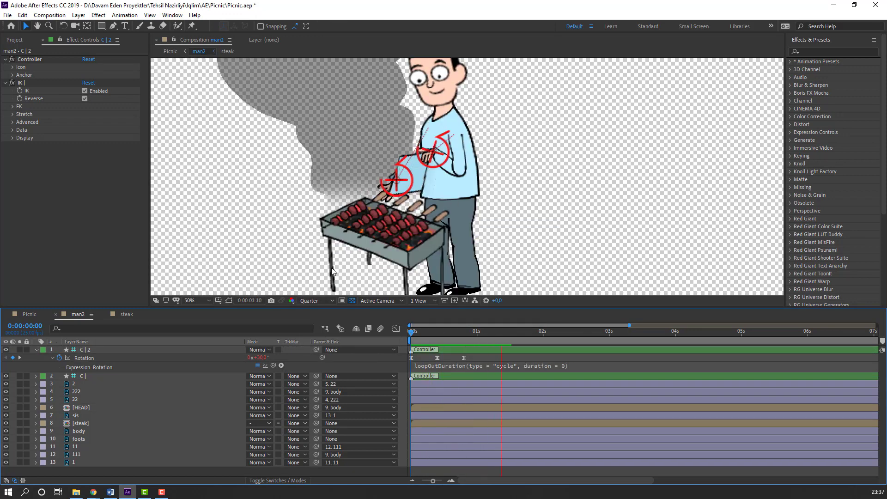
Keyframe the C | 2 controller's position at the timeline start, then move it to 1601.5, 1220.0 at frame 13
drag(430, 332, 358, 342)
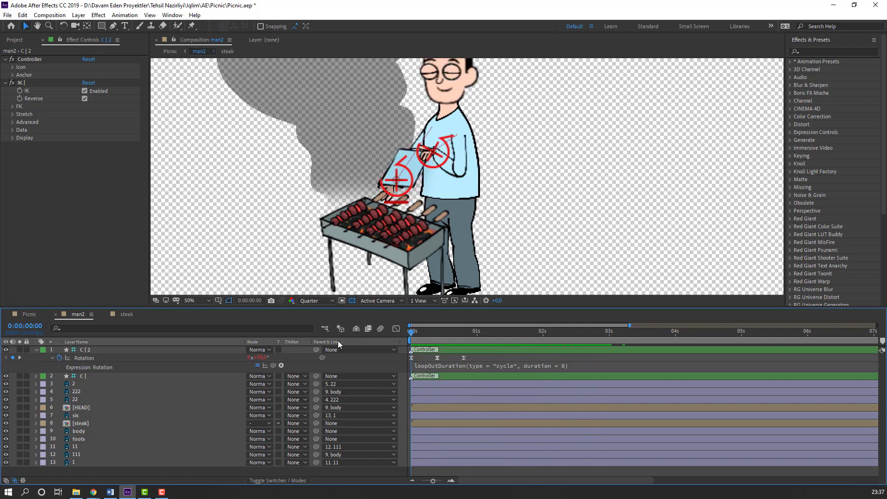
click(89, 351)
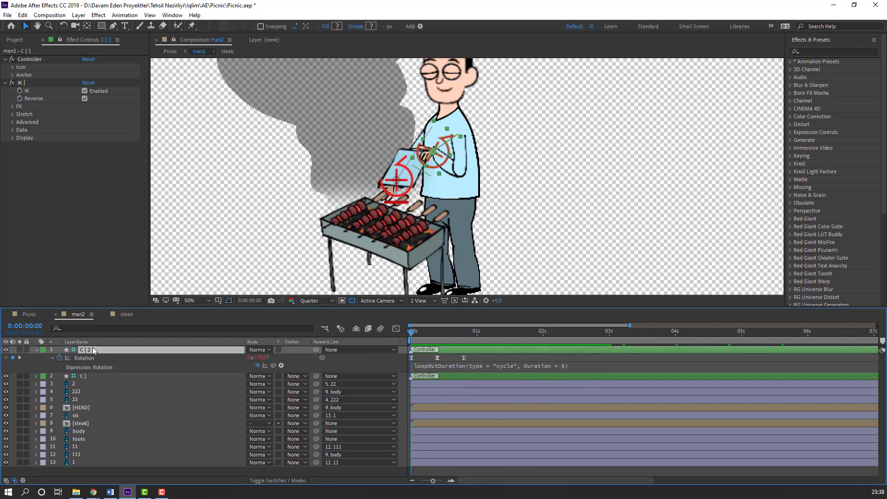
key(shift+p)
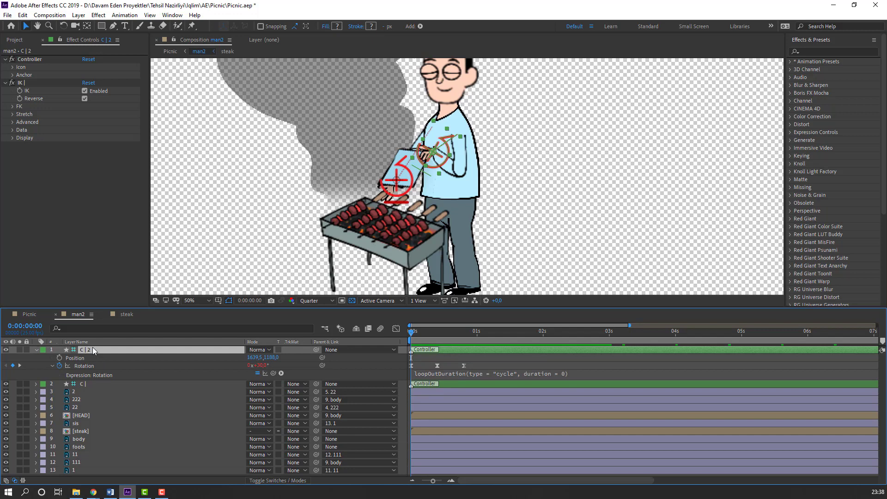
click(59, 358)
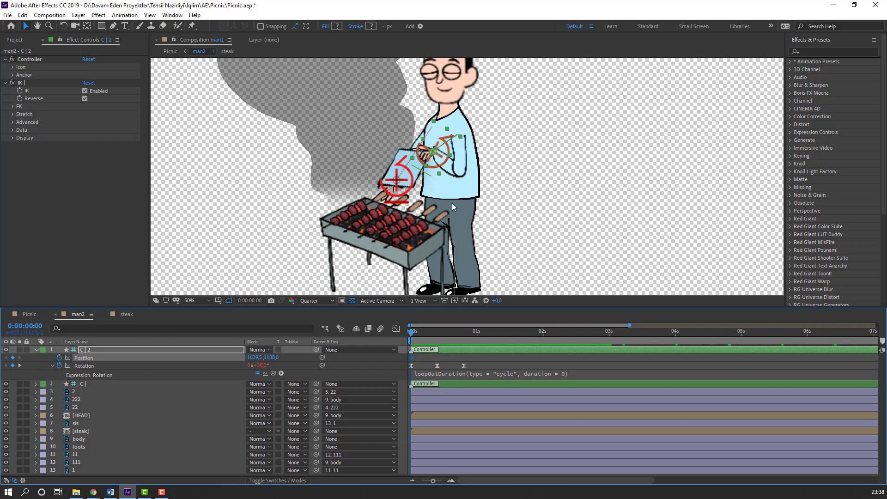
drag(412, 333, 445, 333)
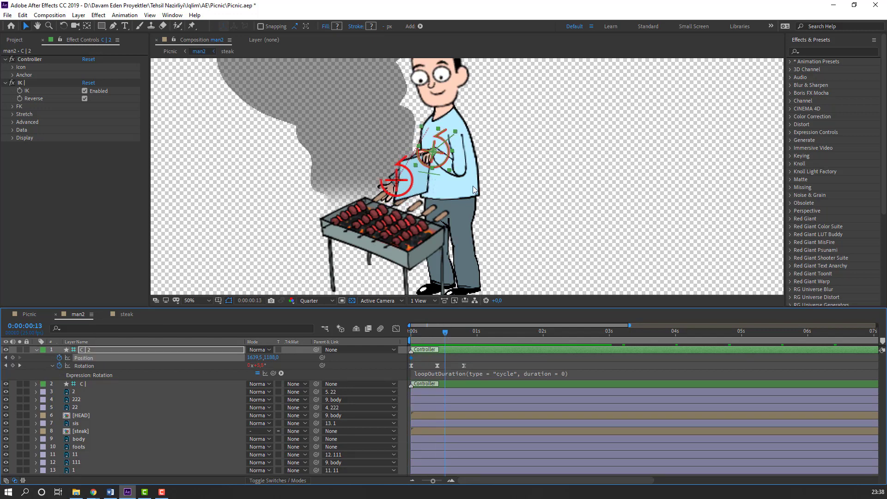
scroll(414, 144, up, 2)
drag(413, 143, 396, 159)
Add a C | 2 position hold keyframe at 0:00:01:03, move the controller to 1630.5, 1244.0 at 0:00:01:19 and preview it
drag(423, 332, 487, 348)
key(Page_Up)
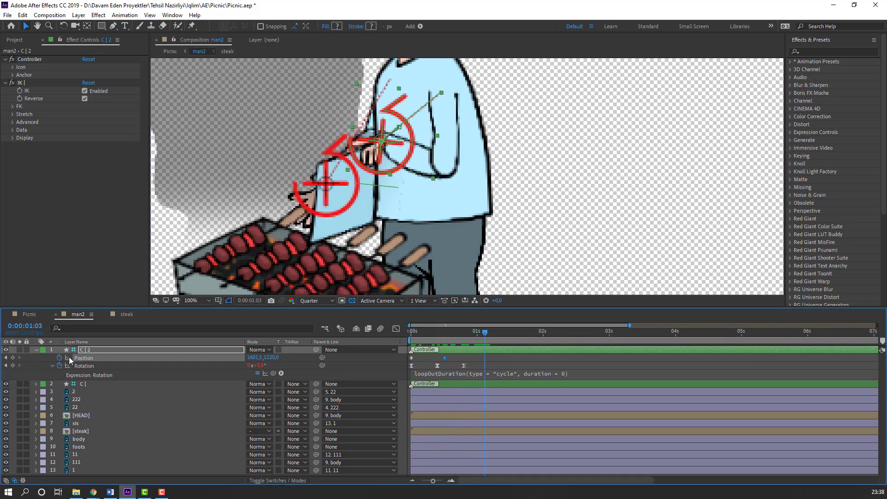
click(13, 357)
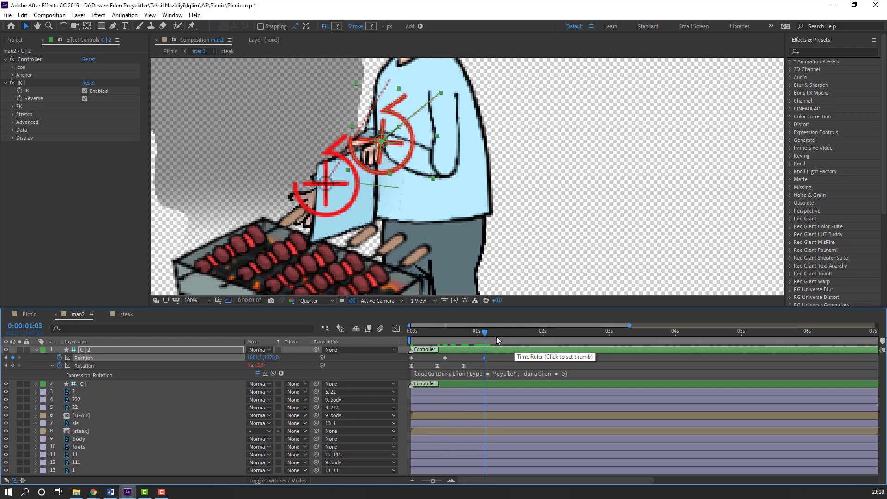
click(527, 331)
mouse_move(378, 169)
mouse_down()
mouse_move(404, 176)
mouse_move(392, 180)
mouse_up()
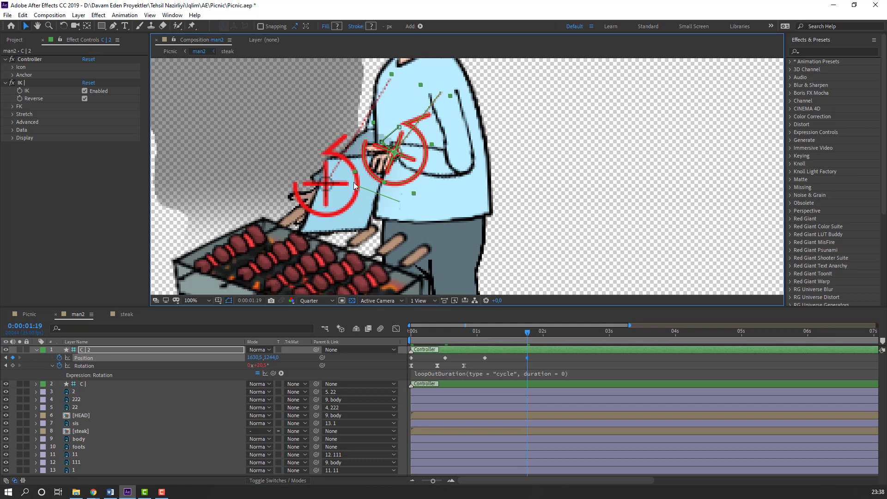
scroll(365, 170, down, 1)
key(space)
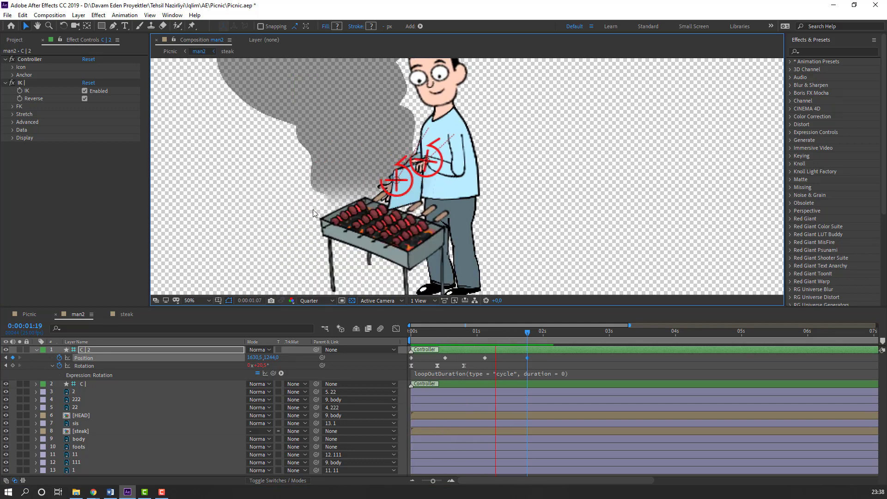
Apply Easy Ease to the four C | 2 position keyframes and play back the hand movement
drag(537, 355, 407, 360)
right_click(412, 360)
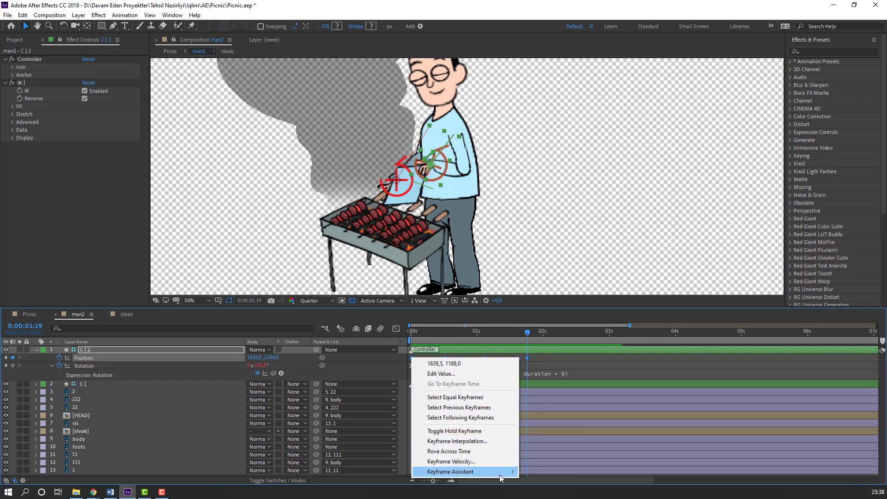
mouse_move(457, 471)
click(545, 410)
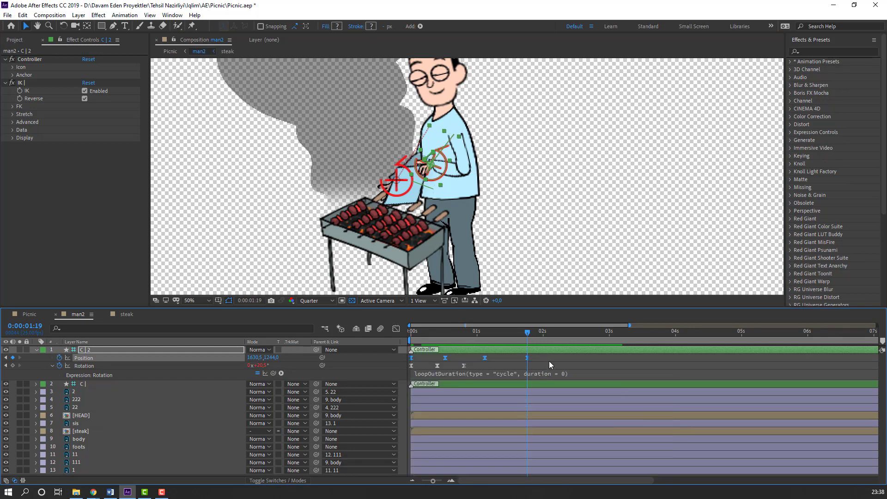
key(space)
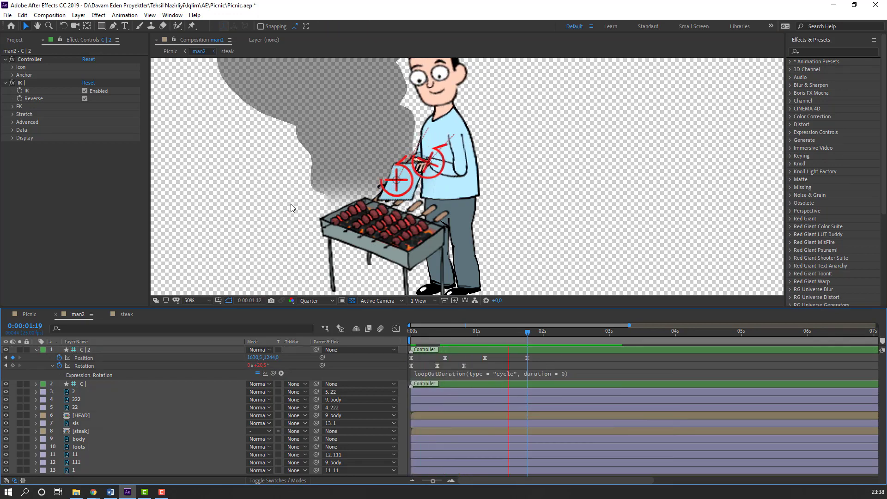
Add another C | 2 position hold keyframe and paste the starting position keyframe at 0:00:03:05
drag(516, 339, 623, 338)
click(12, 358)
drag(426, 356, 403, 364)
key(ctrl+v)
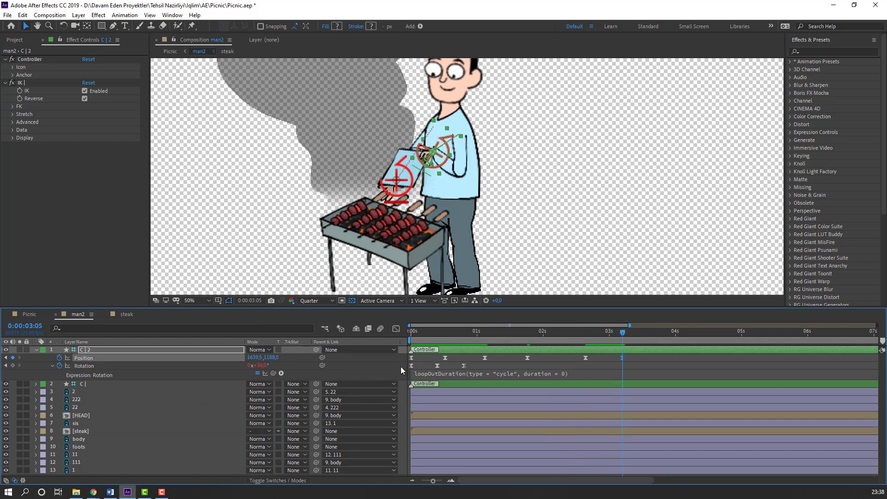
Duplicate all six C | 2 position keyframes starting at 0:00:03:24 and play back the repeated movement
drag(641, 357, 408, 365)
key(minus)
drag(549, 333, 581, 333)
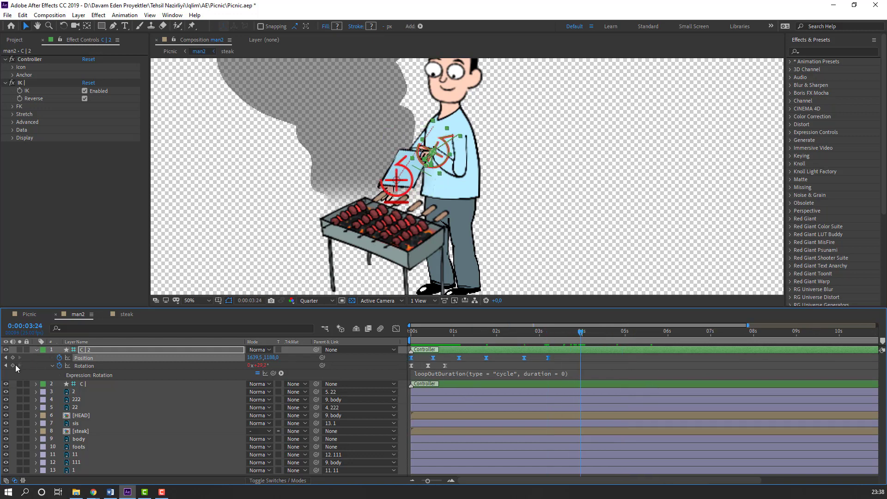
key(ctrl+c)
key(ctrl+v)
key(minus)
key(comma)
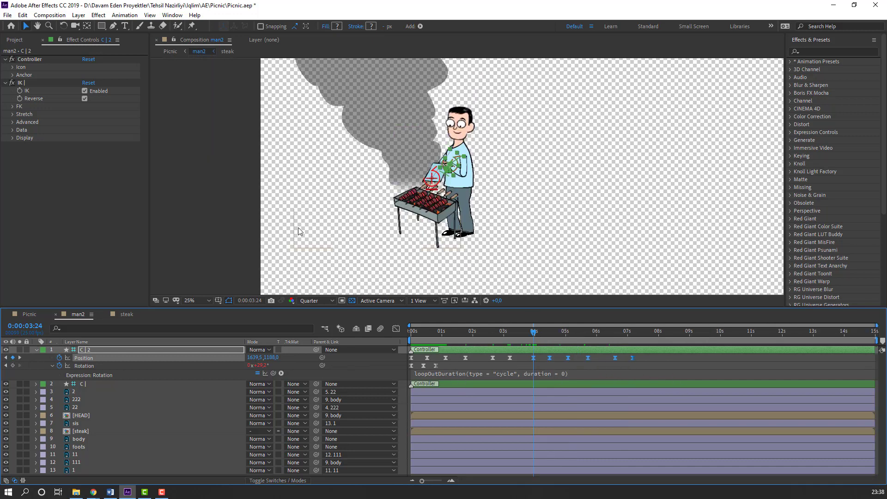
key(space)
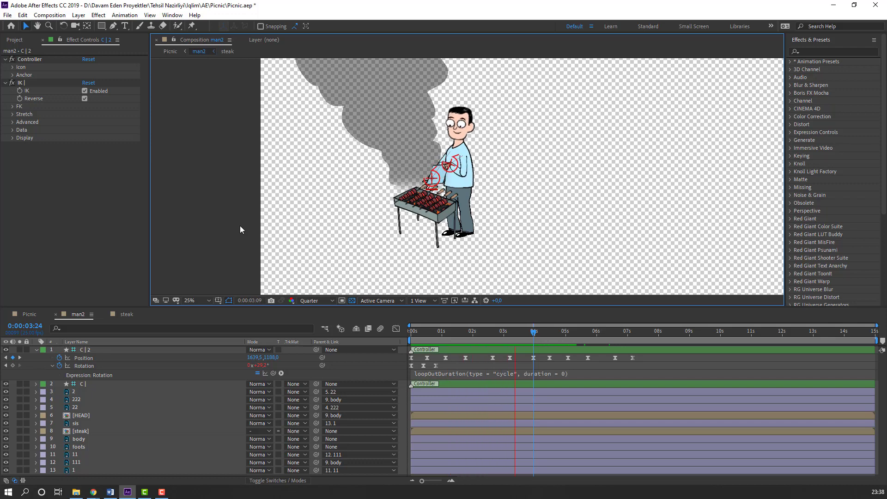
key(period)
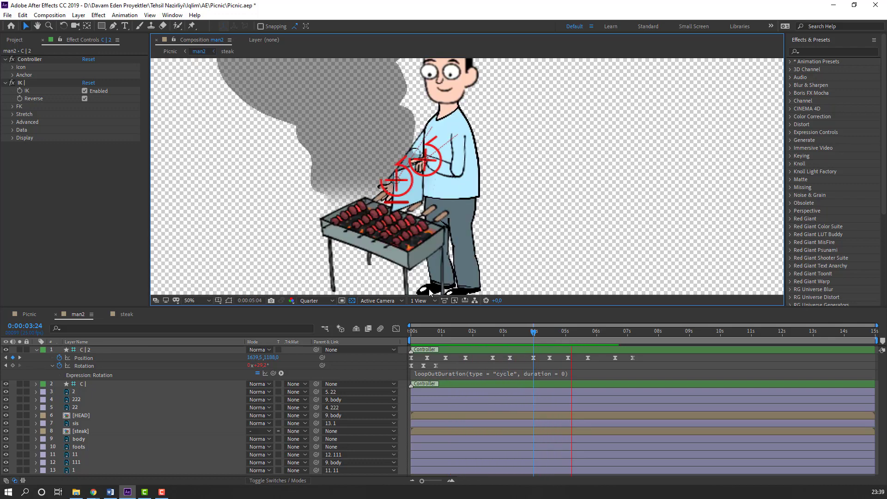
Keyframe the C | controller's position at the timeline start and raise the skewer hand to 1468.0, 1205.5 at frame 10
click(82, 387)
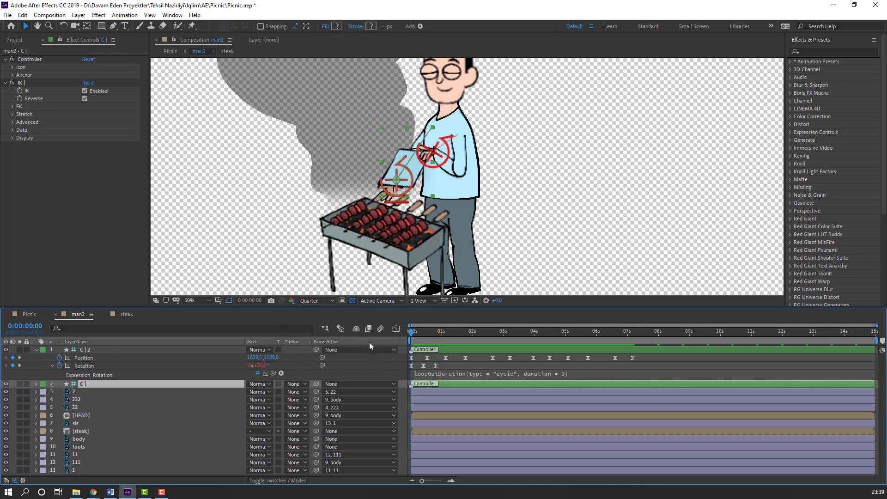
key(p)
click(60, 391)
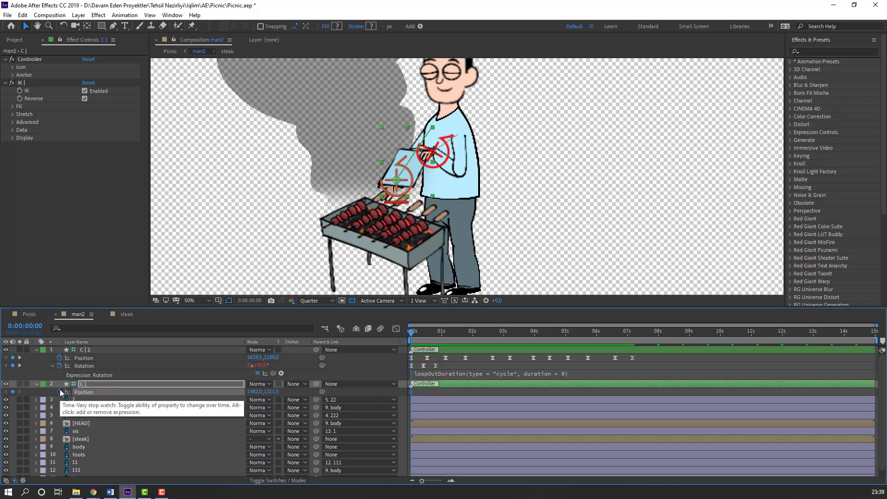
key(shift+Page_Down)
key(period)
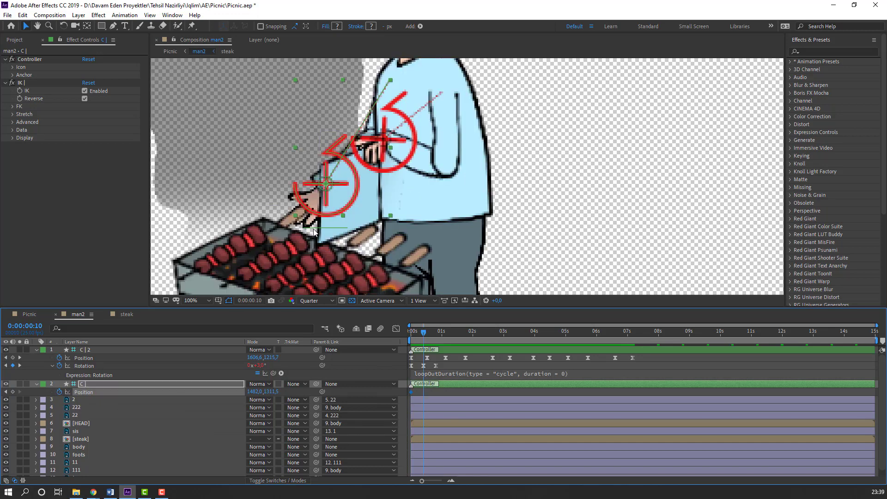
drag(336, 196, 326, 150)
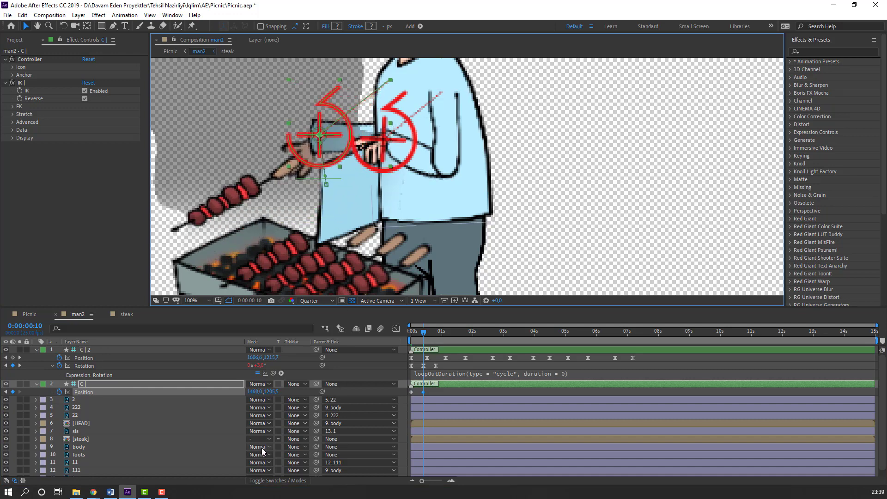
Keyframe the C | controller's rotation at 0° at the timeline start and at 45° at frame 10
key(shift+r)
mouse_move(424, 334)
mouse_down()
mouse_move(408, 334)
mouse_move(426, 334)
mouse_up()
click(59, 400)
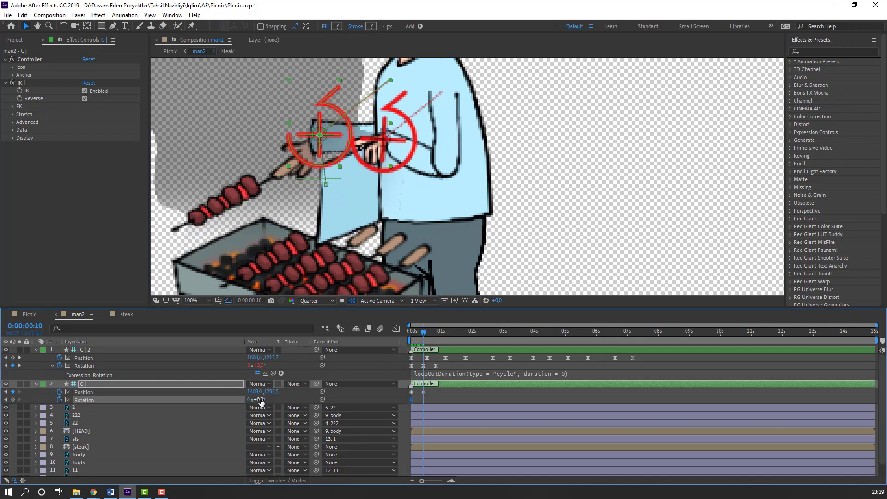
drag(261, 402, 282, 402)
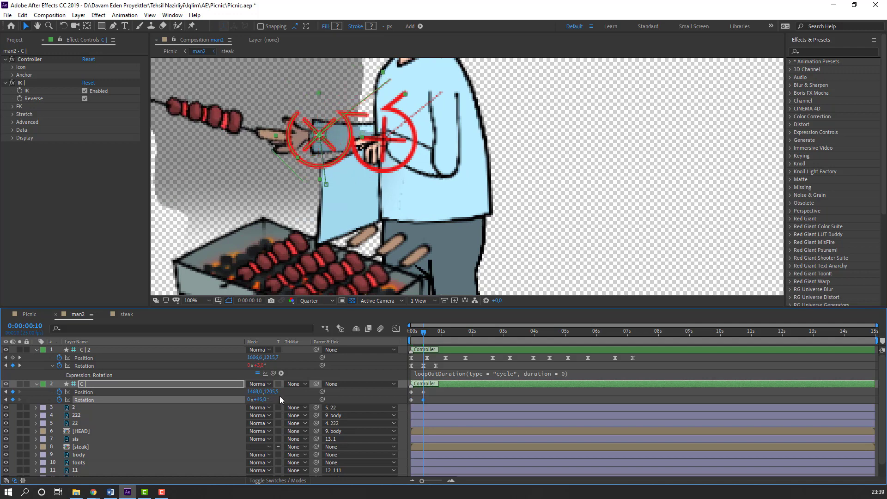
scroll(377, 217, down, 2)
Apply Easy Ease to the C | position and rotation keyframes, shift them later in time and play back
drag(412, 331, 435, 334)
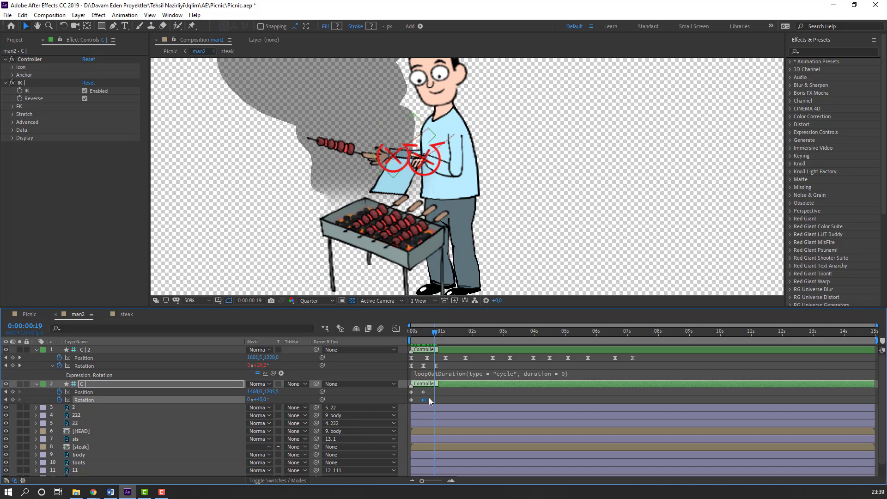
drag(439, 393, 408, 403)
right_click(409, 400)
mouse_move(492, 393)
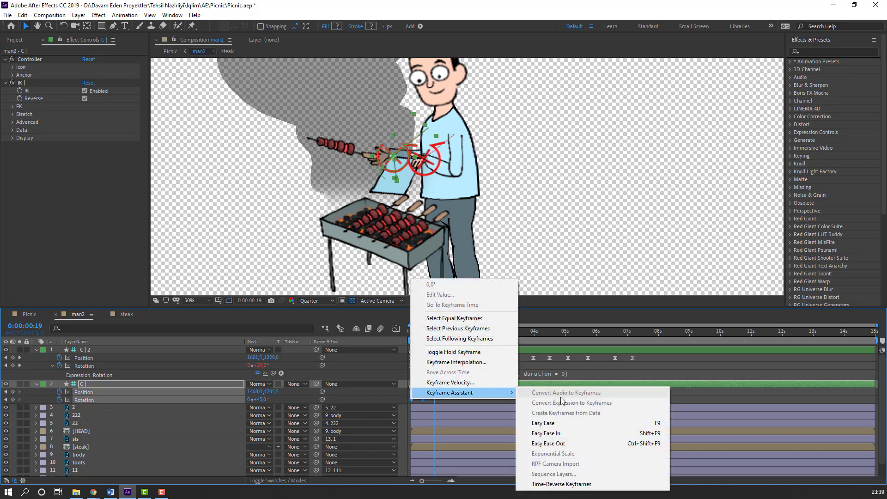
click(563, 424)
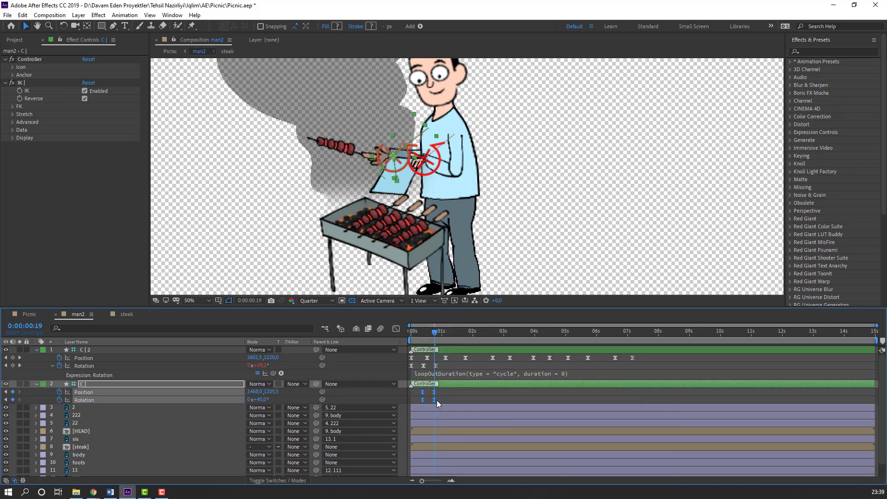
key(space)
click(233, 189)
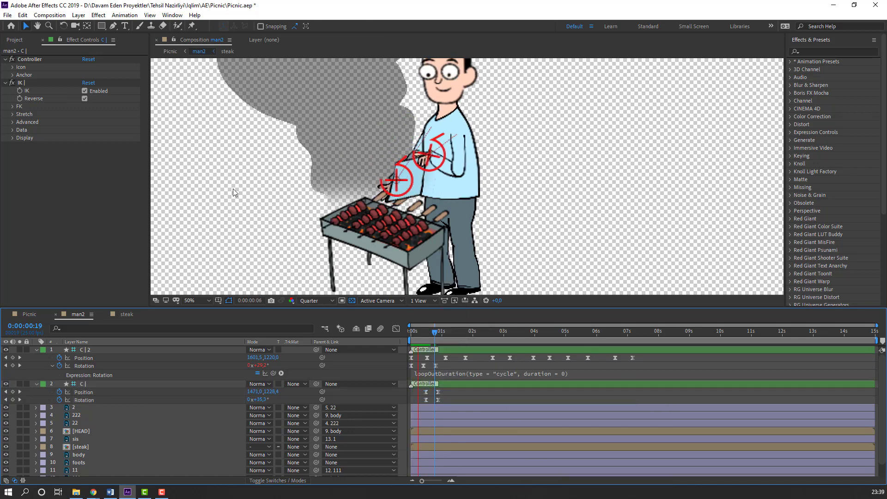
Slow the skewer lift by moving the second C | position and rotation keyframes later, then play back the result
click(438, 400)
drag(438, 401, 454, 400)
click(415, 364)
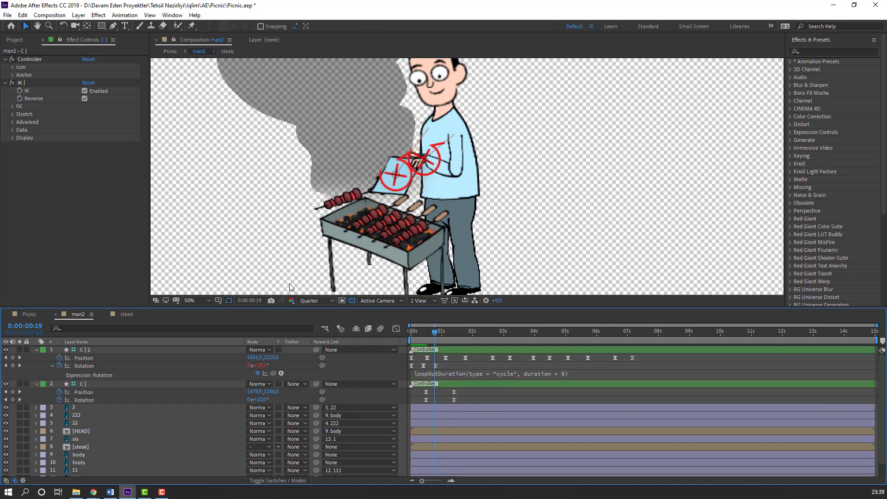
key(space)
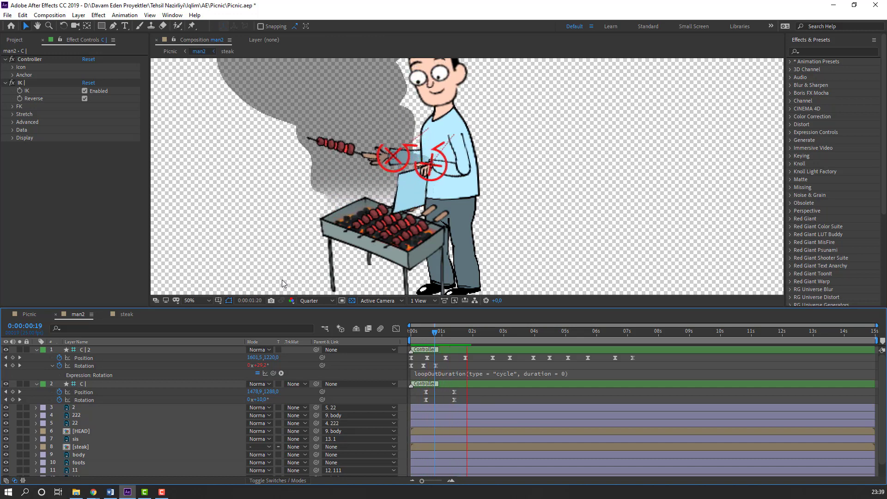
Add position and rotation keyframes to the C | controller at 0:00:02:04 to hold the skewer raised
drag(444, 333, 478, 334)
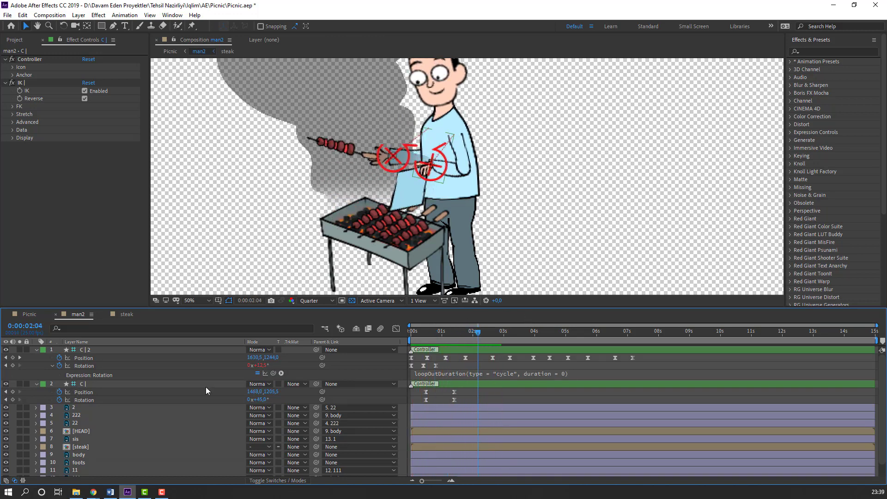
click(13, 392)
click(13, 399)
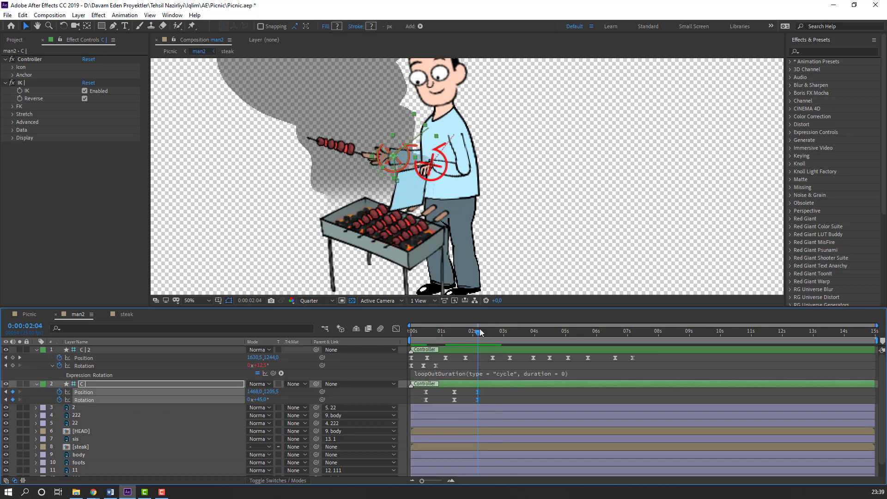
Copy the first C | position and rotation keyframes to 0:00:02:24 to lower the skewer back onto the grill
drag(486, 333, 502, 334)
drag(433, 393, 423, 411)
key(ctrl+c)
key(ctrl+v)
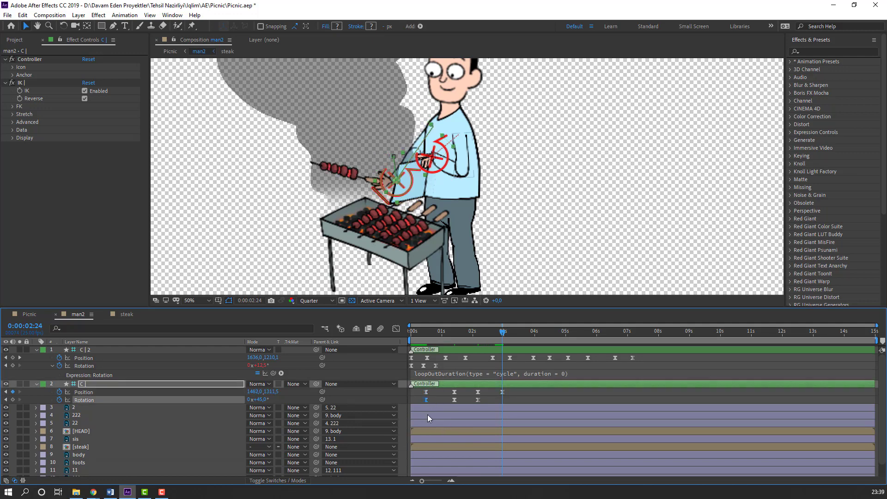
key(ctrl+c)
key(ctrl+v)
Play back the man2 composition to check the skewer lifting and lowering alongside the fanning
key(space)
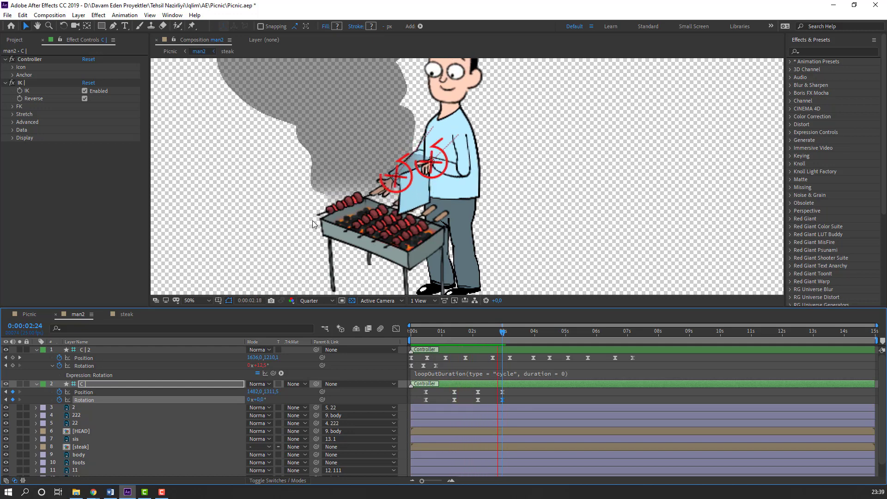
key(comma)
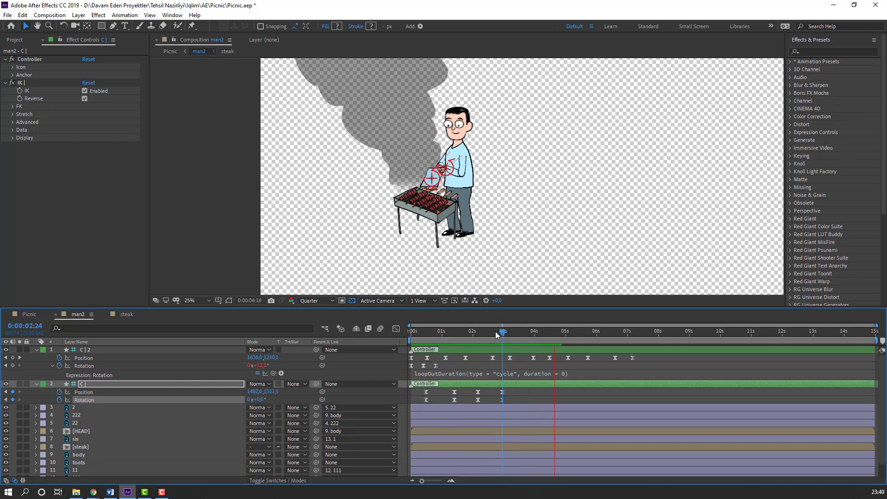
key(space)
key(period)
key(space)
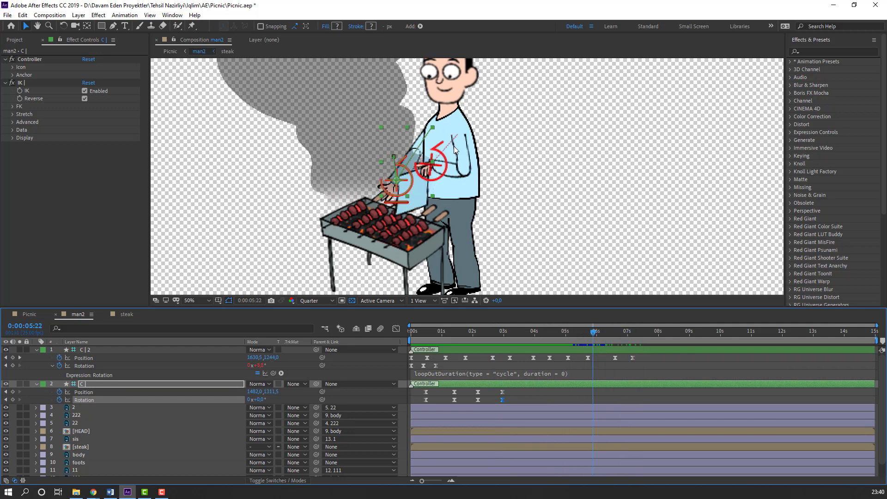
Turn on Collapse Transformations for the HEAD layer in man2
scroll(458, 160, up, 2)
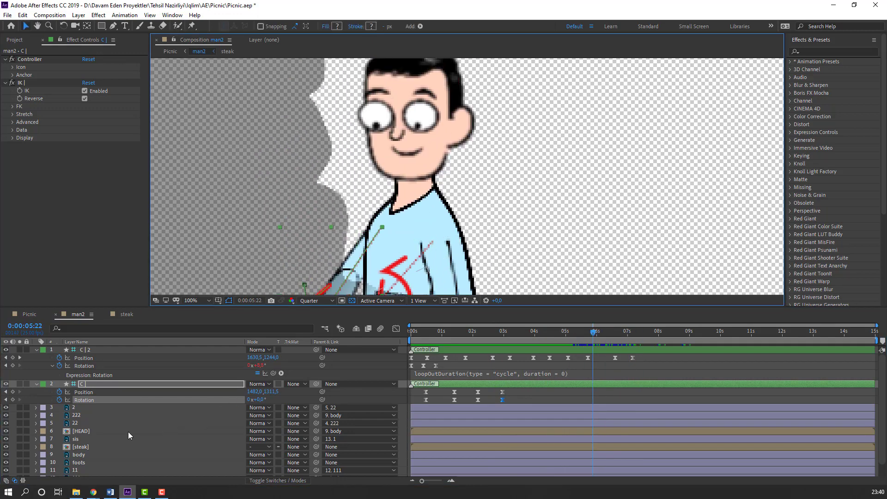
click(144, 430)
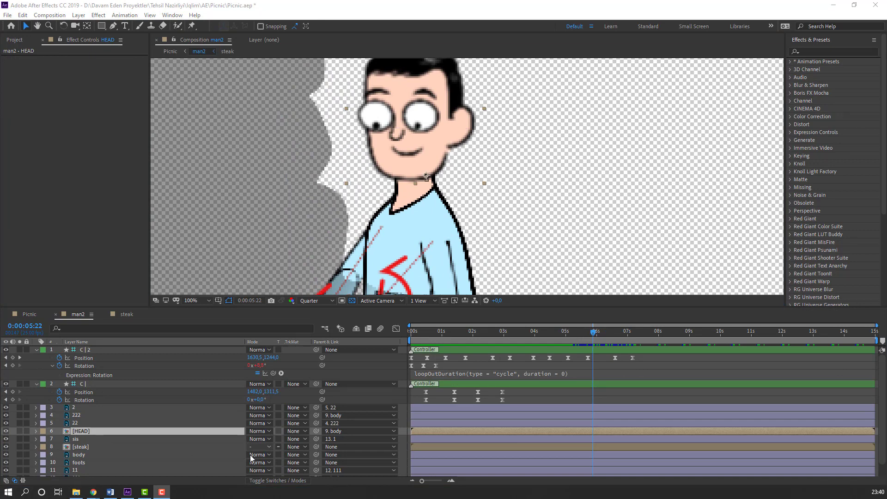
click(264, 482)
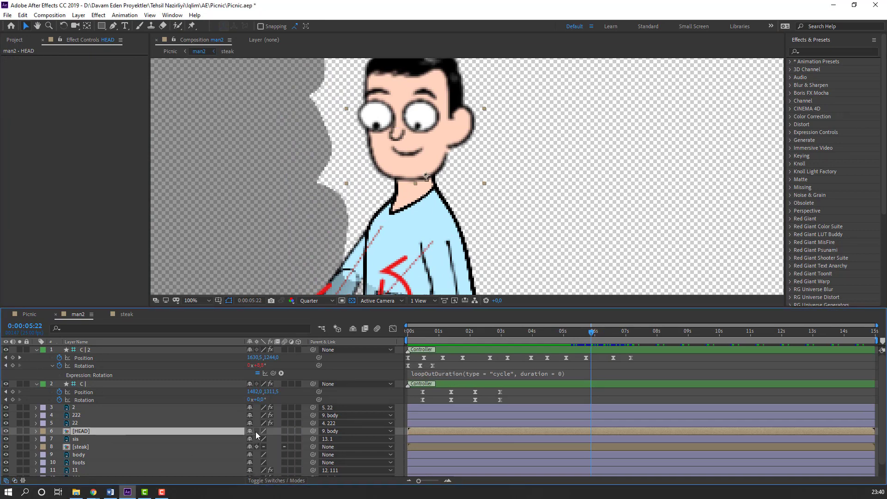
click(256, 431)
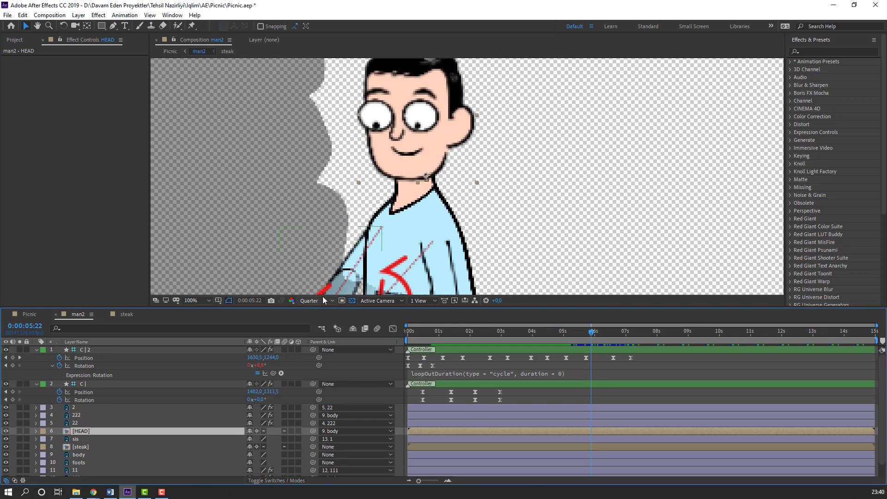
Compare the head at Full preview resolution with Collapse Transformations off and on, ending with it on and the resolution at Quarter
click(319, 301)
click(314, 321)
scroll(405, 124, up, 2)
click(257, 430)
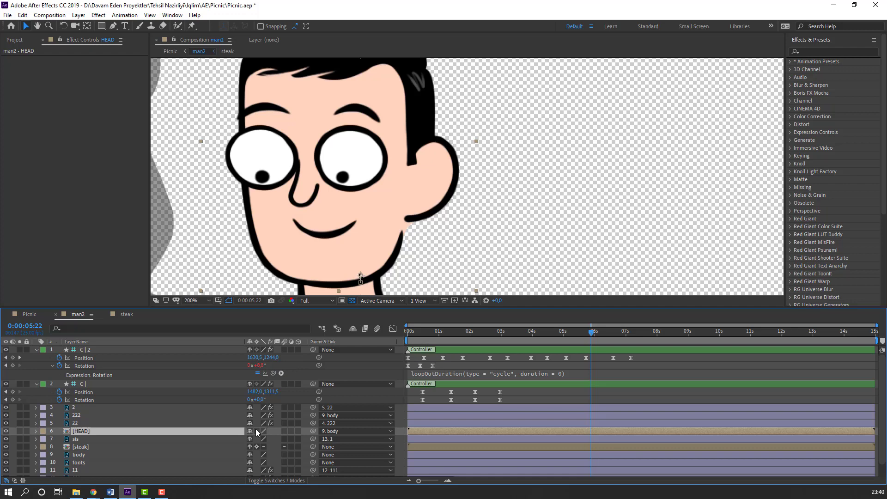
scroll(441, 259, down, 2)
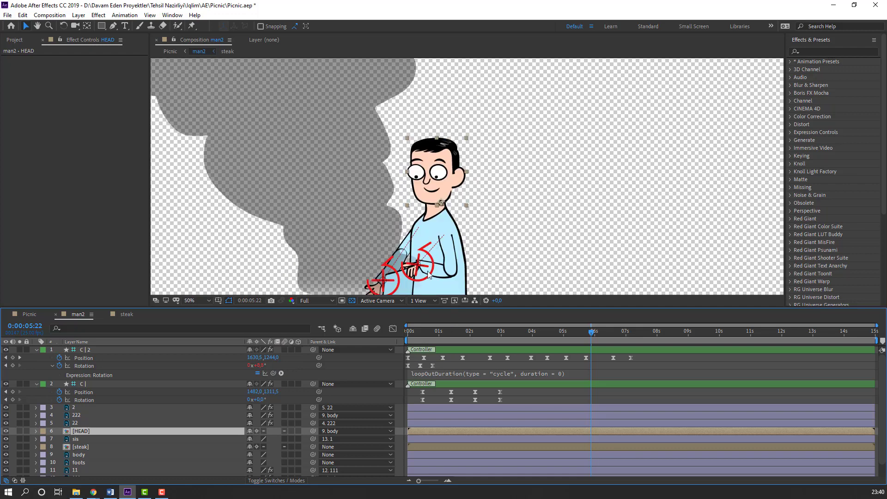
click(309, 301)
click(308, 355)
Open the Picnic composition, save the project and play the whole scene from the start
click(27, 317)
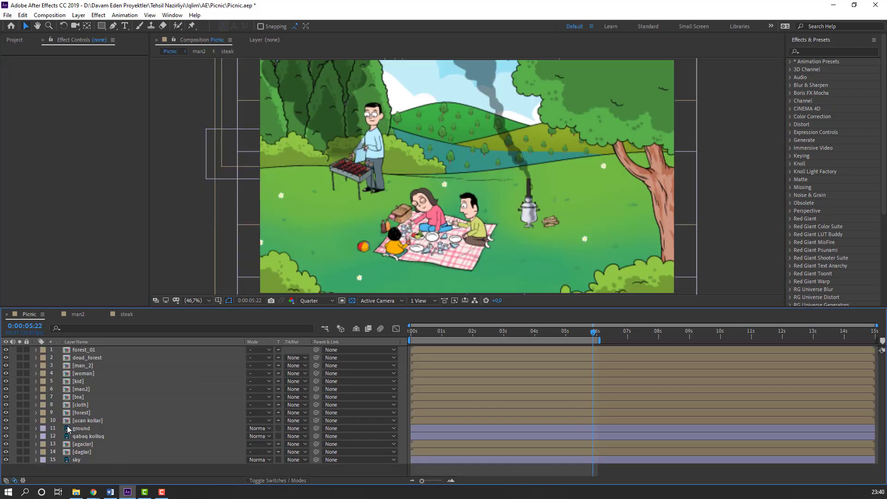
key(ctrl+s)
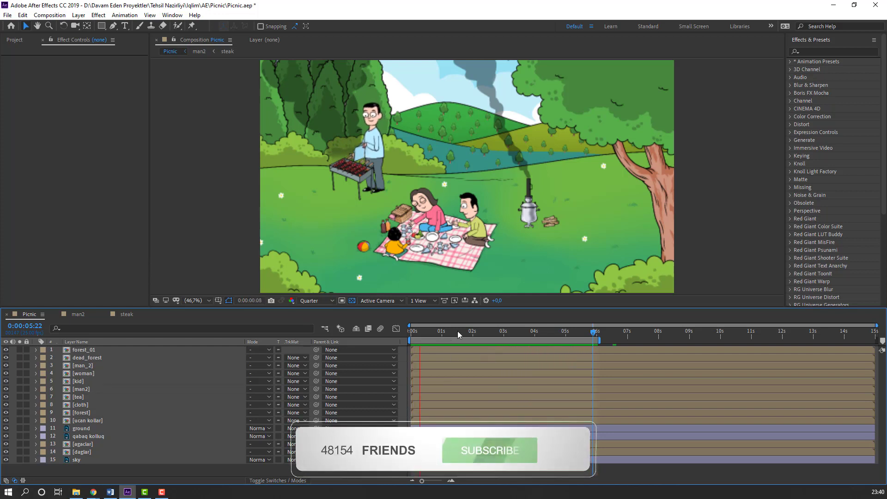
key(space)
key(space)
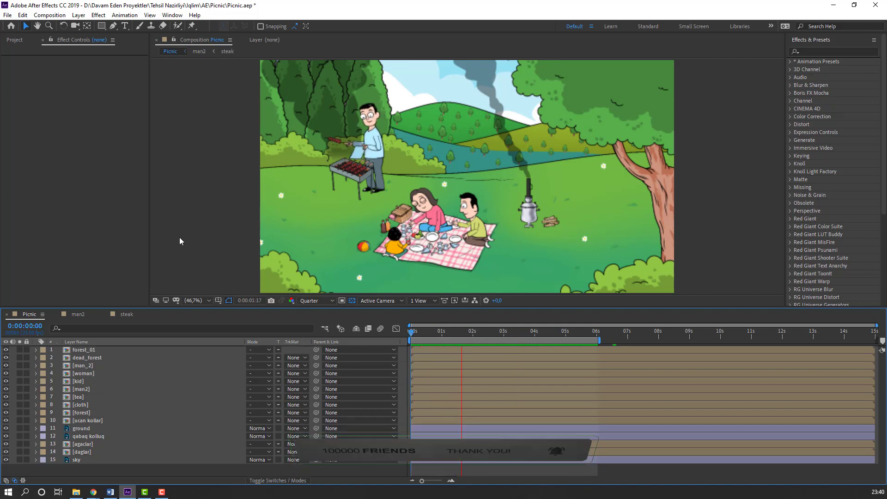